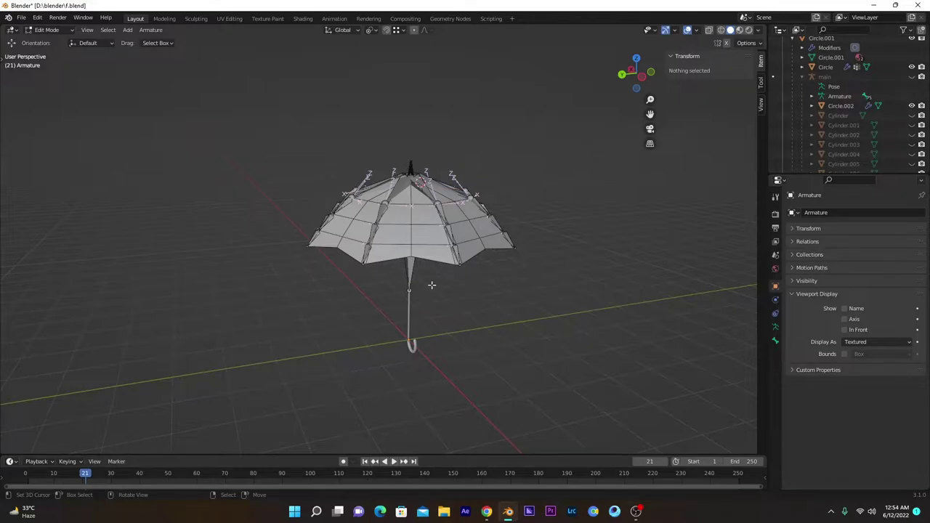
# Extrude side bones from the four joints of the negative X rib to the adjoining panel's midline, the uppermost about 0.5 m long
pyautogui.scroll(5, 432, 284)
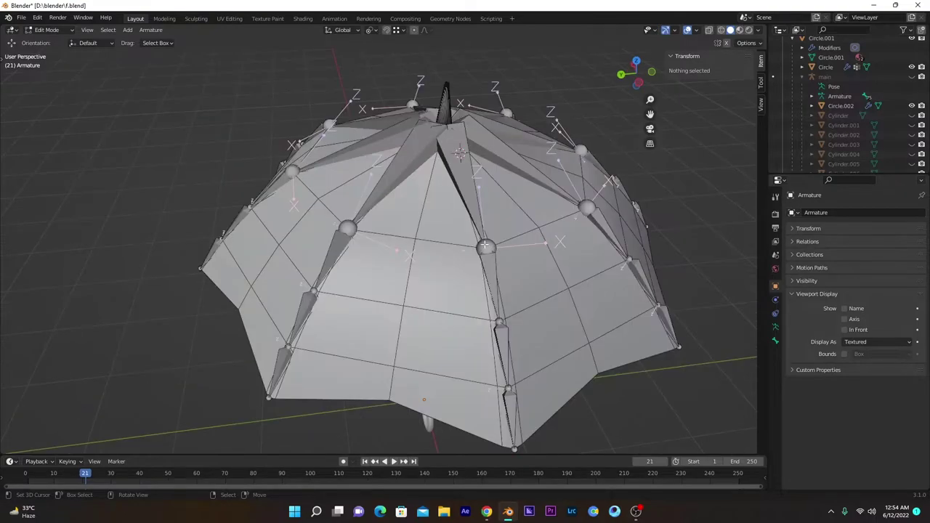
pyautogui.click(473, 253)
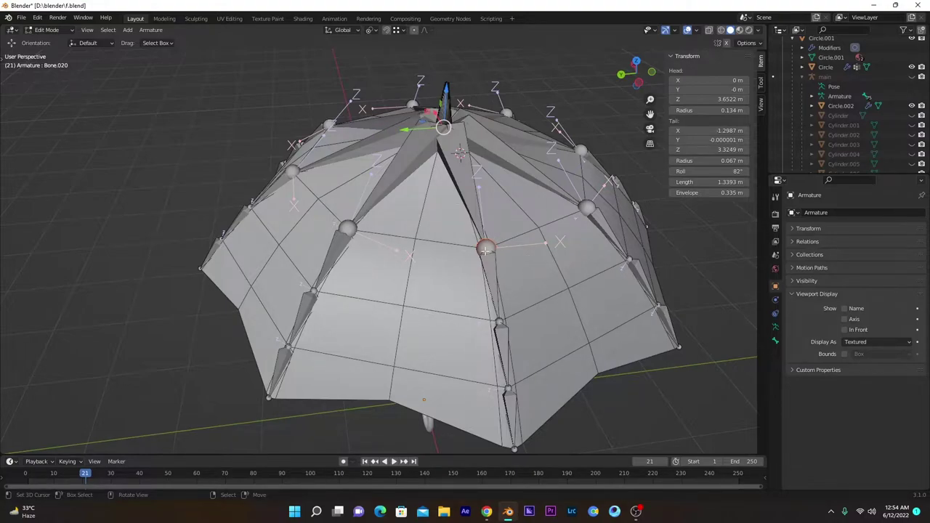
pyautogui.press('e')
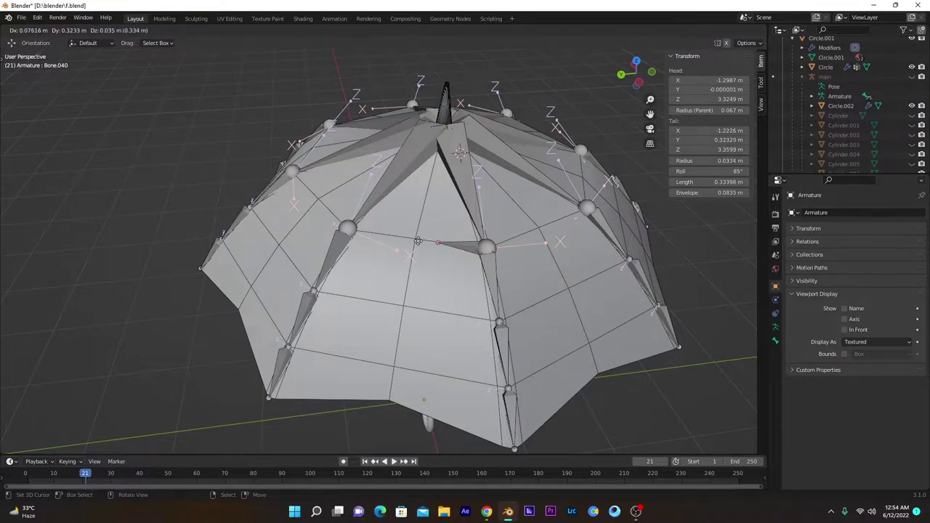
pyautogui.click(415, 239)
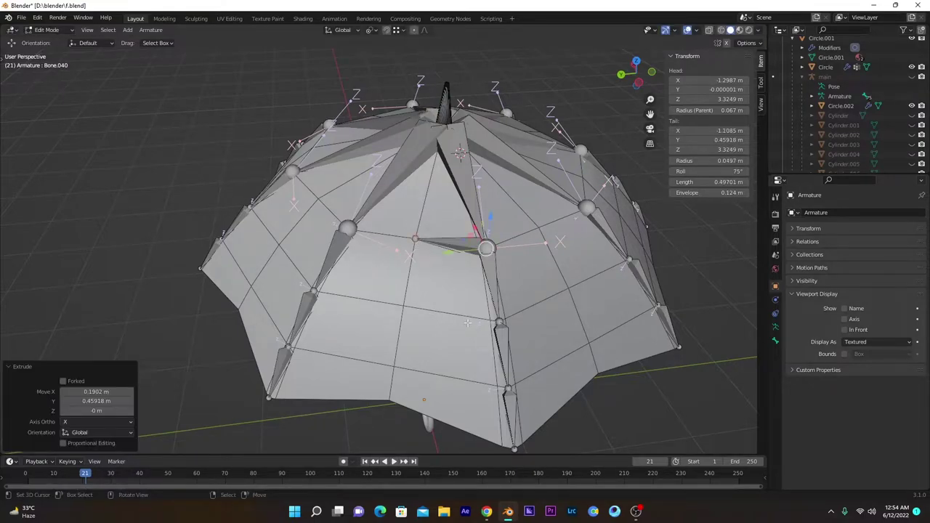
pyautogui.press('e')
pyautogui.click(479, 378)
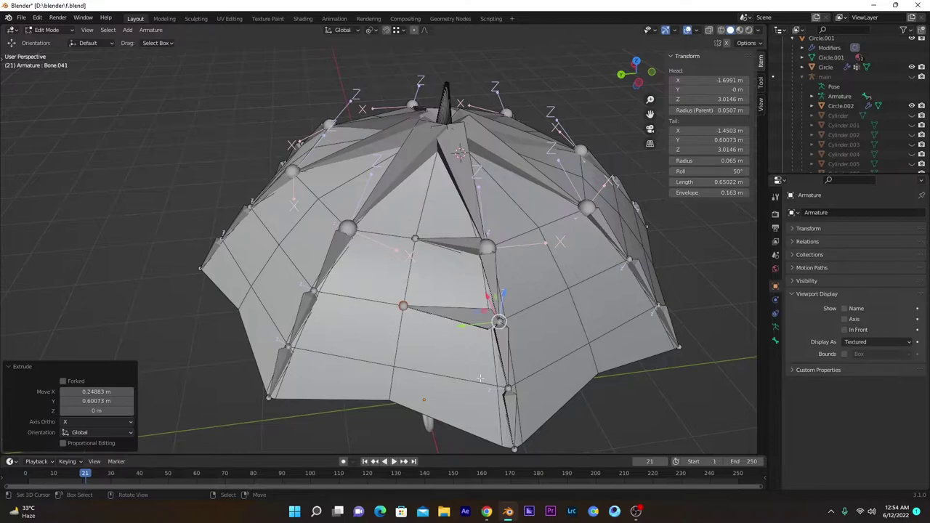
pyautogui.press('e')
pyautogui.click(501, 385)
pyautogui.press('e')
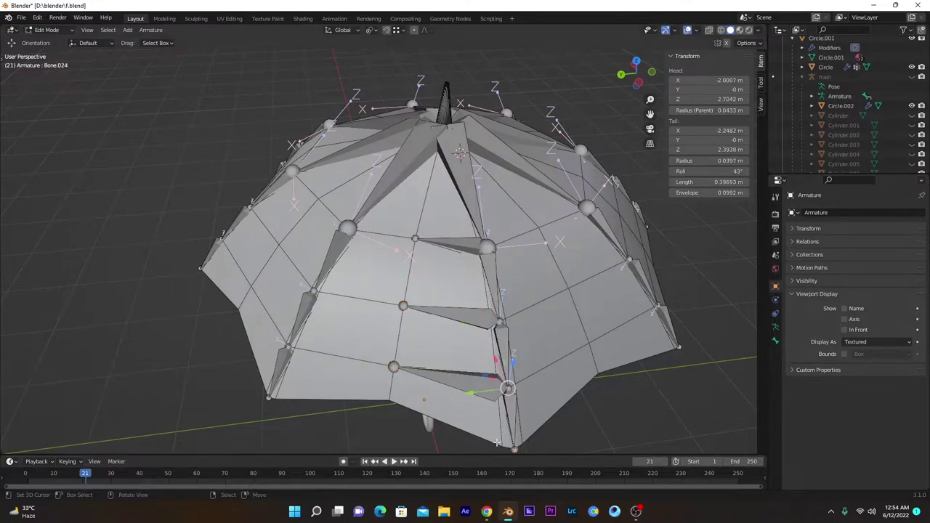
pyautogui.click(481, 389)
# Extrude four side bones from the joints of the rib between negative X and negative Y to its panel's midline
pyautogui.moveTo(481, 390); pyautogui.dragTo(414, 369, button='middle')
pyautogui.rightClick(516, 357)
pyautogui.press('e')
pyautogui.keyDown('ctrl'); pyautogui.click(370, 322); pyautogui.keyUp('ctrl')
pyautogui.rightClick(501, 289)
pyautogui.press('e')
pyautogui.keyDown('ctrl'); pyautogui.click(374, 284); pyautogui.keyUp('ctrl')
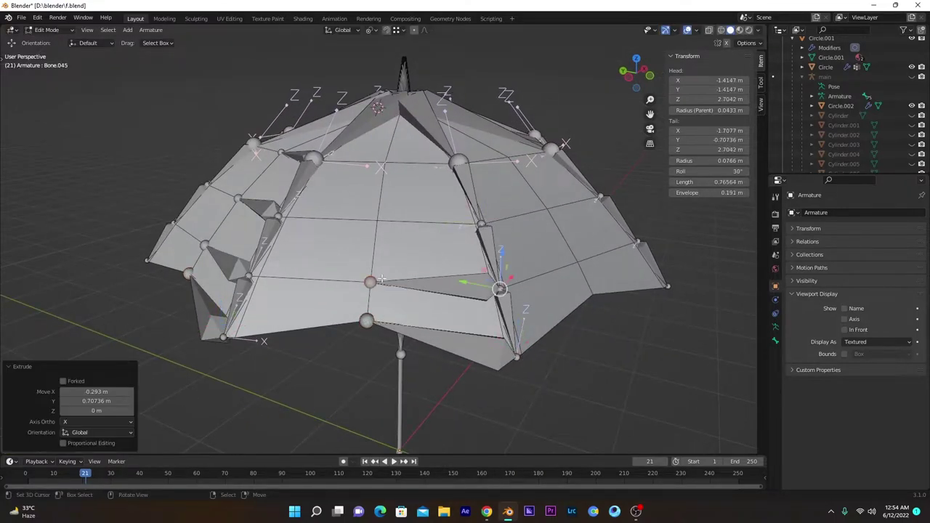
pyautogui.press('e')
pyautogui.keyDown('ctrl'); pyautogui.click(382, 222); pyautogui.keyUp('ctrl')
pyautogui.rightClick(457, 162)
pyautogui.press('e')
pyautogui.keyDown('ctrl'); pyautogui.click(383, 165); pyautogui.keyUp('ctrl')
# Extrude four side bones from the joints of the negative Y rib, ending each on the midline of the adjoining panel
pyautogui.moveTo(383, 165); pyautogui.dragTo(414, 240, button='middle')
pyautogui.rightClick(547, 291)
pyautogui.press('e')
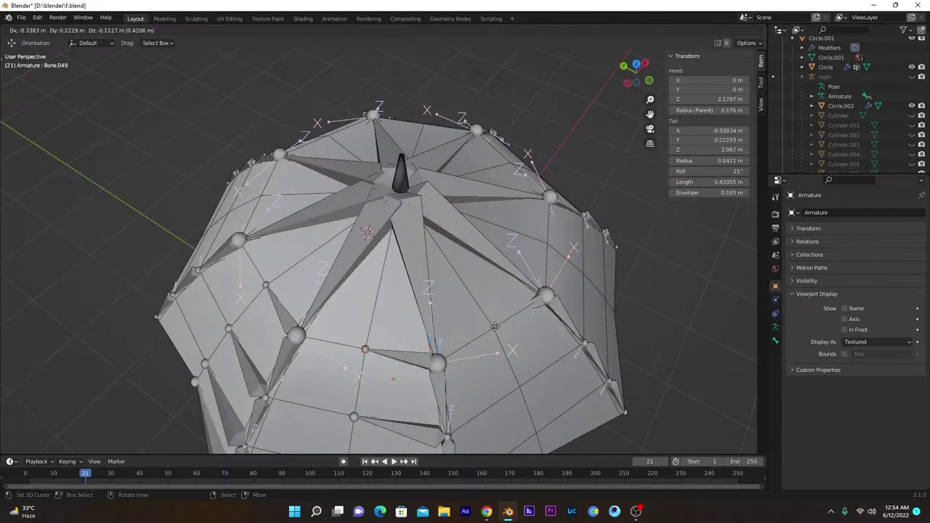
pyautogui.keyDown('ctrl'); pyautogui.click(499, 329); pyautogui.keyUp('ctrl')
pyautogui.rightClick(360, 182)
pyautogui.press('e')
pyautogui.keyDown('ctrl'); pyautogui.click(268, 181); pyautogui.keyUp('ctrl')
pyautogui.rightClick(363, 241)
pyautogui.press('e')
pyautogui.keyDown('ctrl'); pyautogui.click(247, 234); pyautogui.keyUp('ctrl')
pyautogui.rightClick(366, 304)
pyautogui.press('e')
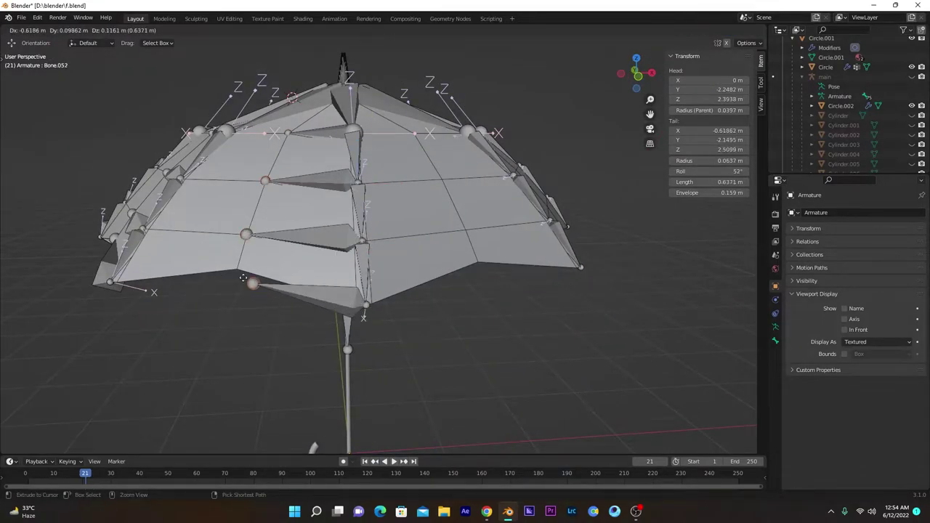
# Extrude four side bones from the joints of the rib between positive X and negative Y to the panel's midline
pyautogui.rightClick(319, 306)
pyautogui.press('e')
pyautogui.keyDown('ctrl'); pyautogui.click(209, 269); pyautogui.keyUp('ctrl')
pyautogui.rightClick(318, 247)
pyautogui.press('e')
pyautogui.keyDown('ctrl'); pyautogui.click(219, 238); pyautogui.keyUp('ctrl')
pyautogui.moveTo(219, 238); pyautogui.dragTo(269, 273, button='middle')
pyautogui.rightClick(432, 301)
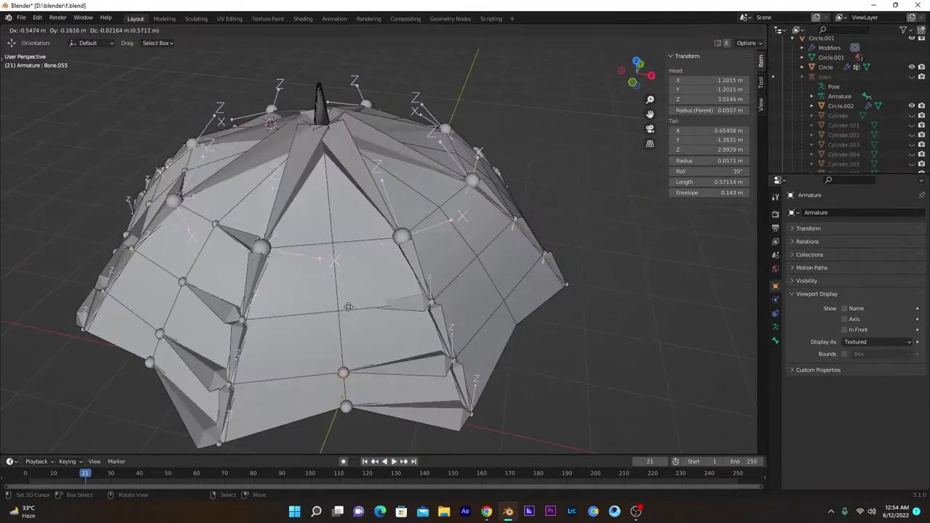
pyautogui.keyDown('ctrl'); pyautogui.click(337, 244); pyautogui.keyUp('ctrl')
# Extrude four side bones from the positive X rib's joints to the panel's midline, from about 0.5 m at the top to 0.87 m at the tip
pyautogui.moveTo(337, 245); pyautogui.dragTo(277, 235, button='middle')
pyautogui.rightClick(378, 190)
pyautogui.press('e')
pyautogui.keyDown('ctrl'); pyautogui.click(315, 192); pyautogui.keyUp('ctrl')
pyautogui.rightClick(399, 250)
pyautogui.press('e')
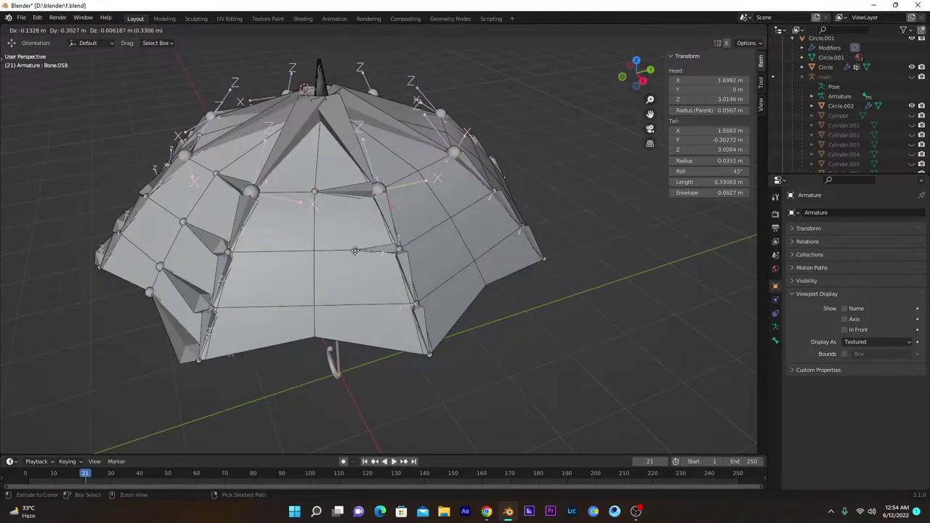
pyautogui.keyDown('ctrl'); pyautogui.click(316, 252); pyautogui.keyUp('ctrl')
pyautogui.rightClick(417, 307)
pyautogui.press('e')
pyautogui.keyDown('ctrl'); pyautogui.click(315, 306); pyautogui.keyUp('ctrl')
pyautogui.rightClick(430, 354)
pyautogui.press('e')
pyautogui.keyDown('ctrl'); pyautogui.click(315, 337); pyautogui.keyUp('ctrl')
# Extrude four side bones from the joints of the rib between positive X and positive Y to its panel's midline
pyautogui.moveTo(315, 338); pyautogui.dragTo(268, 332, button='middle')
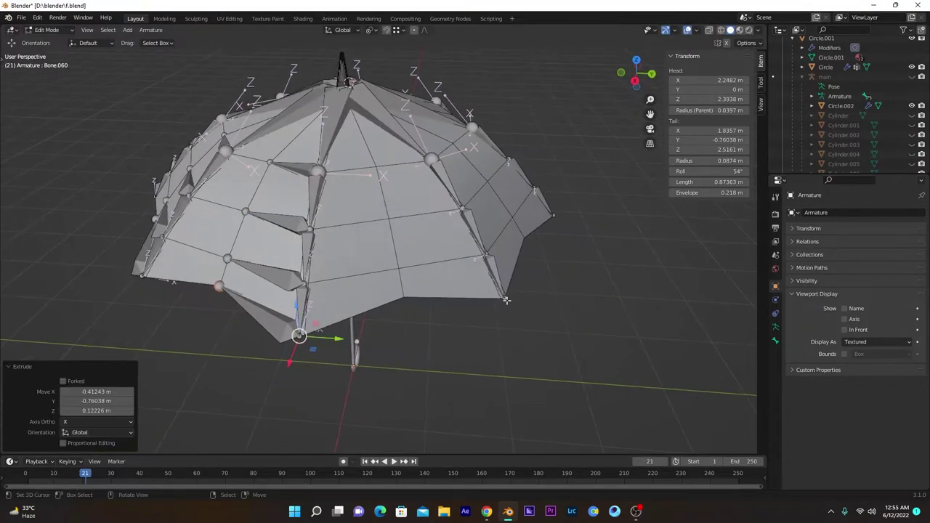
pyautogui.rightClick(504, 298)
pyautogui.rightClick(484, 255)
pyautogui.press('e')
pyautogui.keyDown('ctrl'); pyautogui.click(396, 268); pyautogui.keyUp('ctrl')
pyautogui.rightClick(463, 210)
pyautogui.press('e')
pyautogui.keyDown('ctrl'); pyautogui.click(393, 220); pyautogui.keyUp('ctrl')
pyautogui.rightClick(432, 160)
pyautogui.press('e')
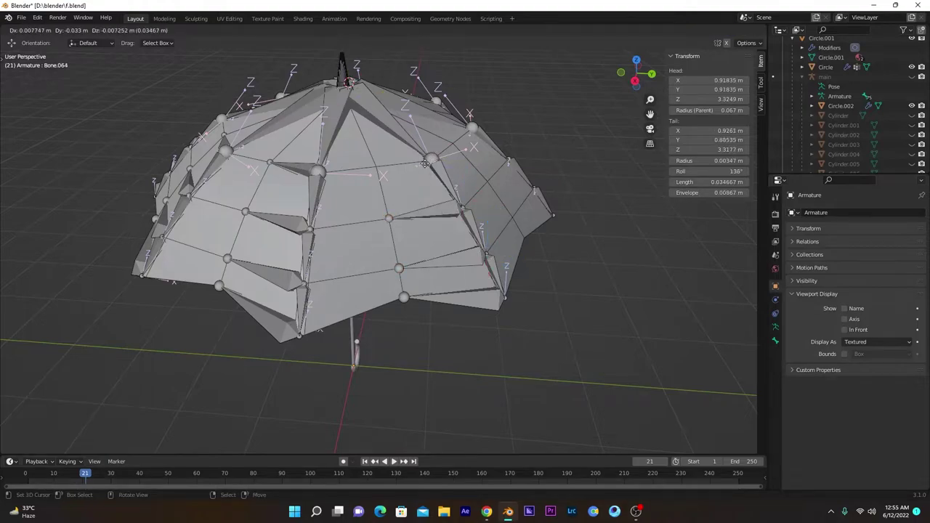
pyautogui.moveTo(398, 267); pyautogui.dragTo(396, 267, button='middle')
pyautogui.hotkey('ctrl', 'z')
pyautogui.press('e')
pyautogui.keyDown('ctrl'); pyautogui.click(317, 119); pyautogui.keyUp('ctrl')
# Extrude side bones from the four joints of the positive Y rib to the panel's midline, the tip bone about 0.87 m long
pyautogui.rightClick(503, 114)
pyautogui.press('e')
pyautogui.keyDown('ctrl'); pyautogui.click(444, 120); pyautogui.keyUp('ctrl')
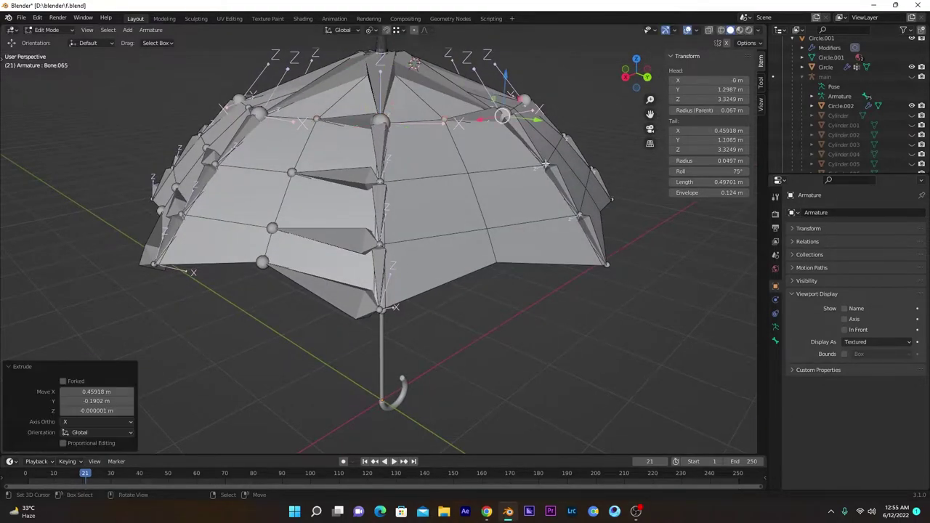
pyautogui.rightClick(546, 166)
pyautogui.rightClick(579, 220)
pyautogui.press('e')
pyautogui.keyDown('ctrl'); pyautogui.click(487, 228); pyautogui.keyUp('ctrl')
pyautogui.rightClick(548, 283)
pyautogui.press('e')
pyautogui.moveTo(501, 236); pyautogui.dragTo(406, 300, button='middle')
pyautogui.keyDown('ctrl'); pyautogui.click(463, 279); pyautogui.keyUp('ctrl')
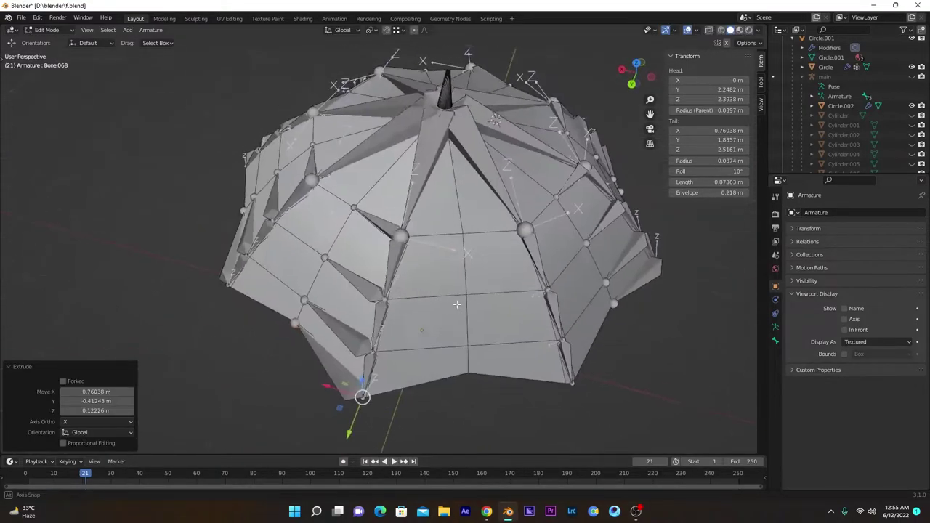
# Extrude the remaining side bones from the rib between negative X and positive Y to the midline of its panel
pyautogui.rightClick(547, 291)
pyautogui.press('e')
pyautogui.keyDown('ctrl'); pyautogui.click(466, 294); pyautogui.keyUp('ctrl')
pyautogui.rightClick(562, 341)
pyautogui.press('e')
pyautogui.keyDown('ctrl'); pyautogui.click(467, 346); pyautogui.keyUp('ctrl')
pyautogui.rightClick(571, 383)
pyautogui.press('e')
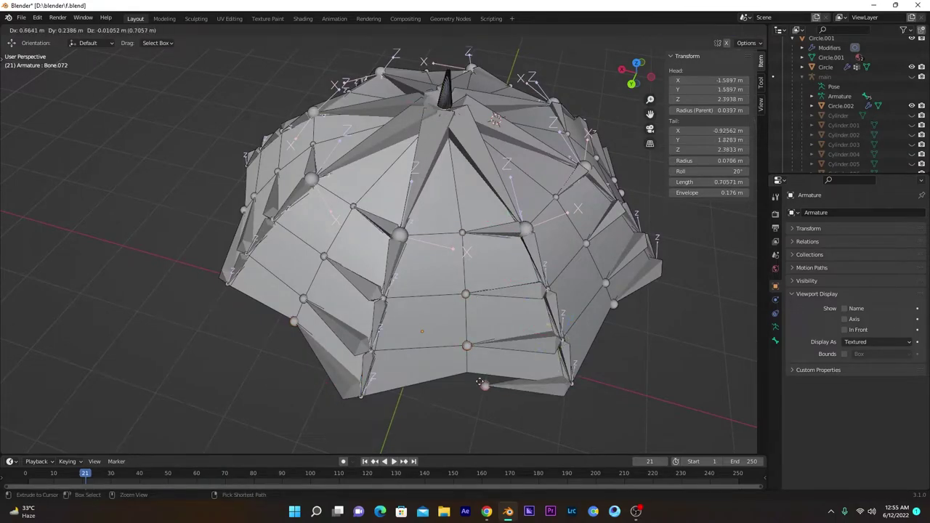
# Recalculate the roll of the bones on the rib between positive X and positive Y from its long top bone, using Active Bone
pyautogui.scroll(-3, 500, 295)
pyautogui.moveTo(500, 296); pyautogui.dragTo(559, 285, button='middle')
pyautogui.scroll(-3, 480, 307)
pyautogui.moveTo(469, 307); pyautogui.dragTo(425, 312, button='middle')
pyautogui.scroll(4, 428, 314)
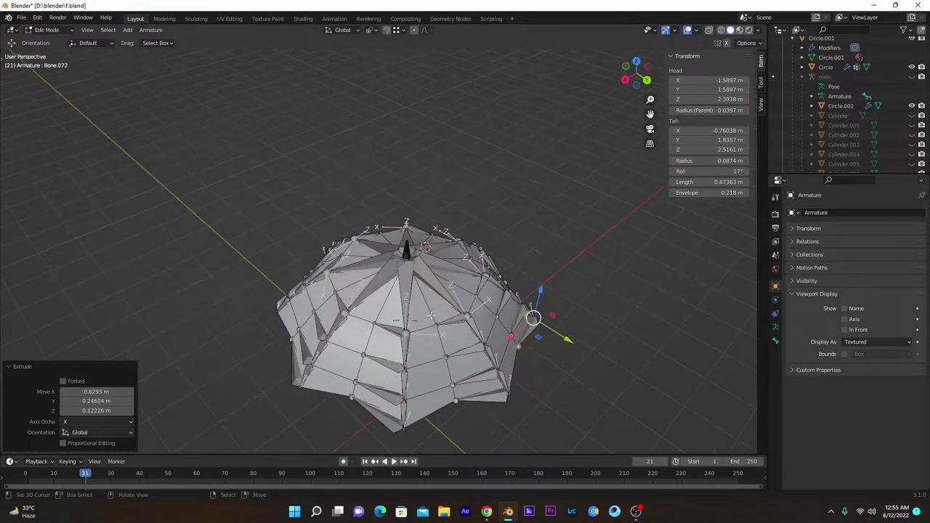
pyautogui.rightClick(398, 333)
pyautogui.keyDown('shift'); pyautogui.rightClick(396, 365); pyautogui.keyUp('shift')
pyautogui.keyDown('shift'); pyautogui.rightClick(402, 393); pyautogui.keyUp('shift')
pyautogui.keyDown('shift'); pyautogui.rightClick(403, 407); pyautogui.keyUp('shift')
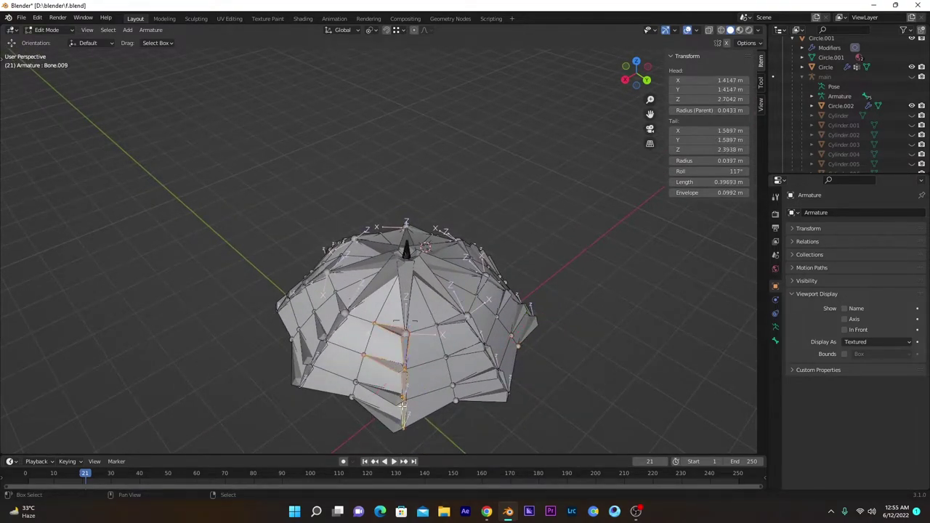
pyautogui.keyDown('shift'); pyautogui.rightClick(391, 398); pyautogui.keyUp('shift')
pyautogui.keyDown('shift'); pyautogui.click(389, 425); pyautogui.keyUp('shift')
pyautogui.keyDown('shift'); pyautogui.click(404, 270); pyautogui.keyUp('shift')
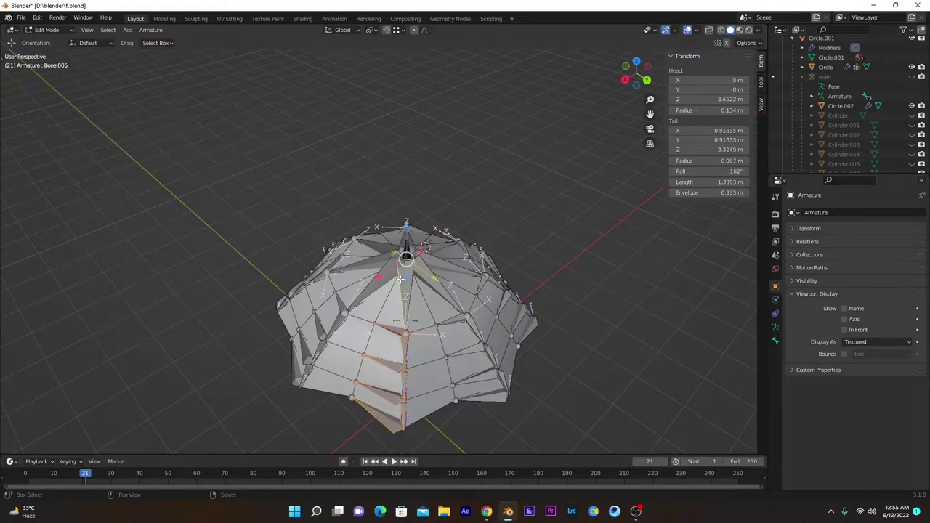
pyautogui.click(150, 30)
pyautogui.moveTo(167, 63)
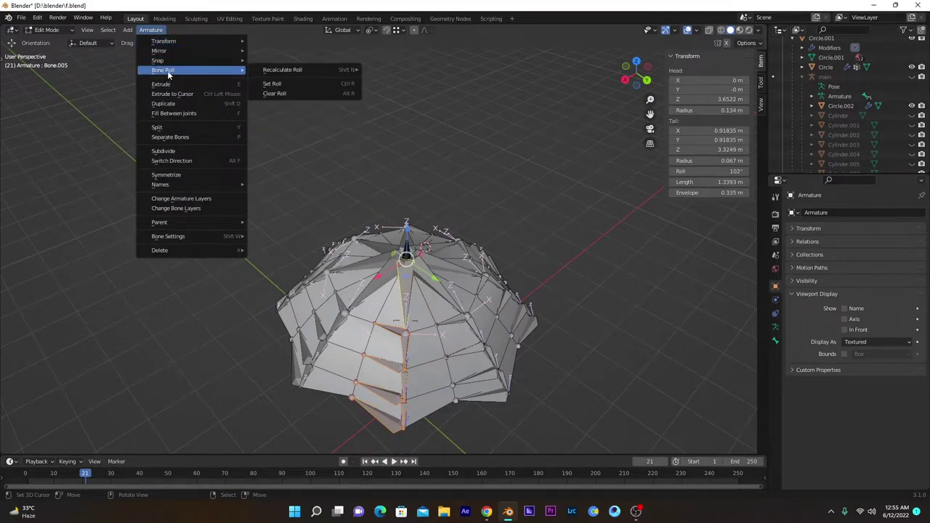
pyautogui.moveTo(297, 71)
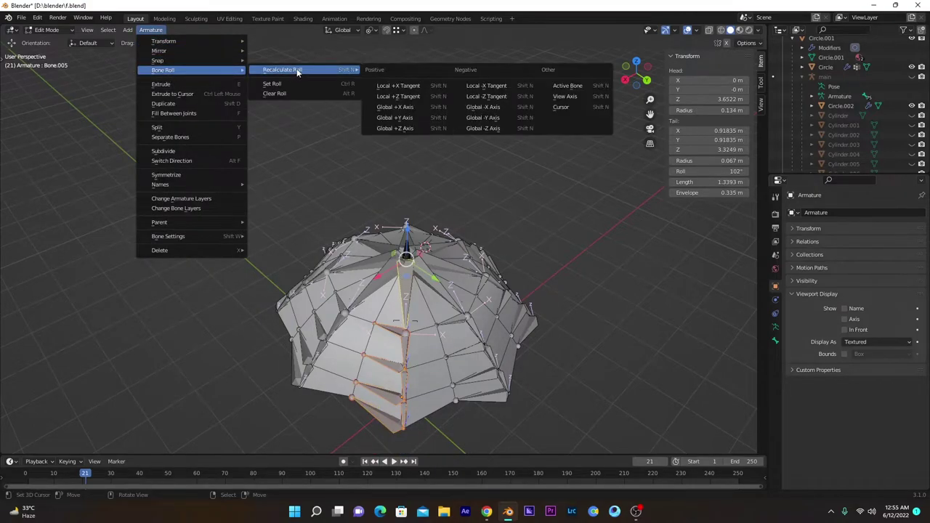
pyautogui.click(592, 86)
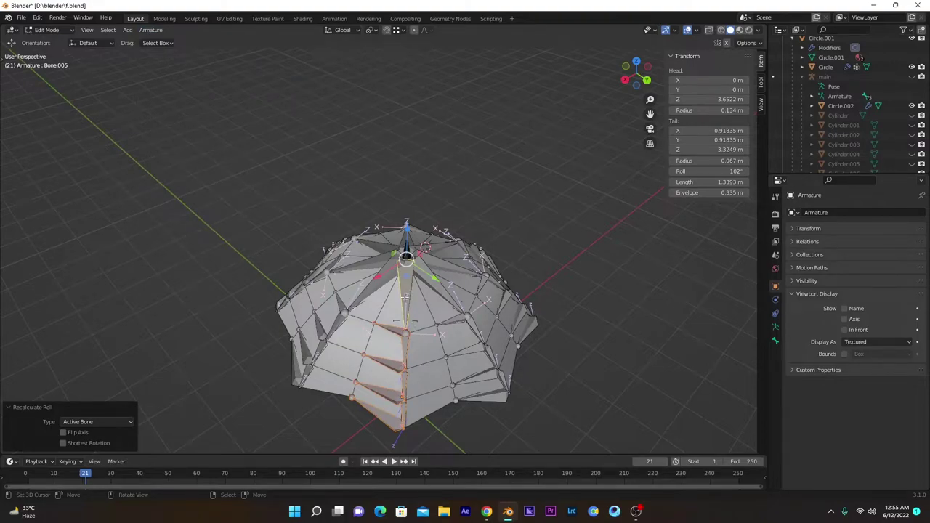
# Select the positive X rib's lower and side bones with its top bone active, and recalculate their roll to Active Bone
pyautogui.moveTo(402, 308); pyautogui.dragTo(435, 324, button='middle')
pyautogui.click(384, 320)
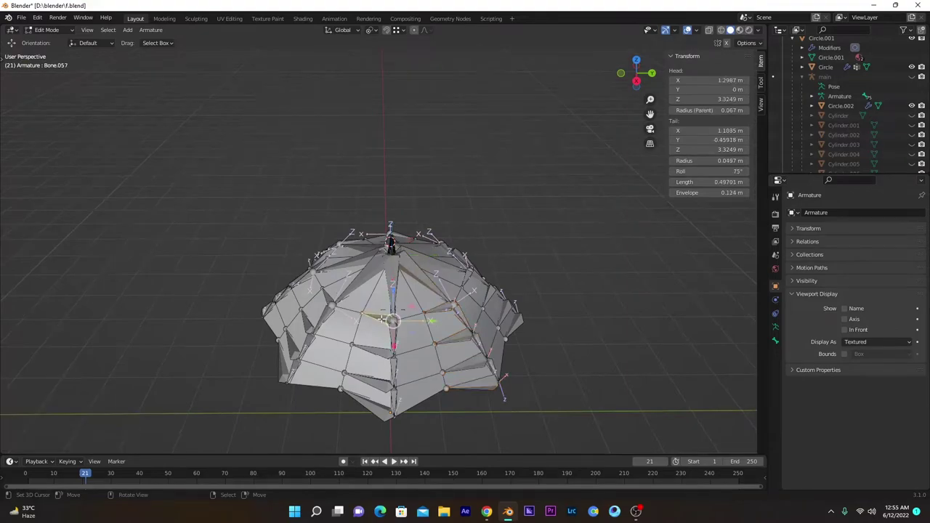
pyautogui.keyDown('shift'); pyautogui.click(394, 334); pyautogui.keyUp('shift')
pyautogui.press('KP_7')
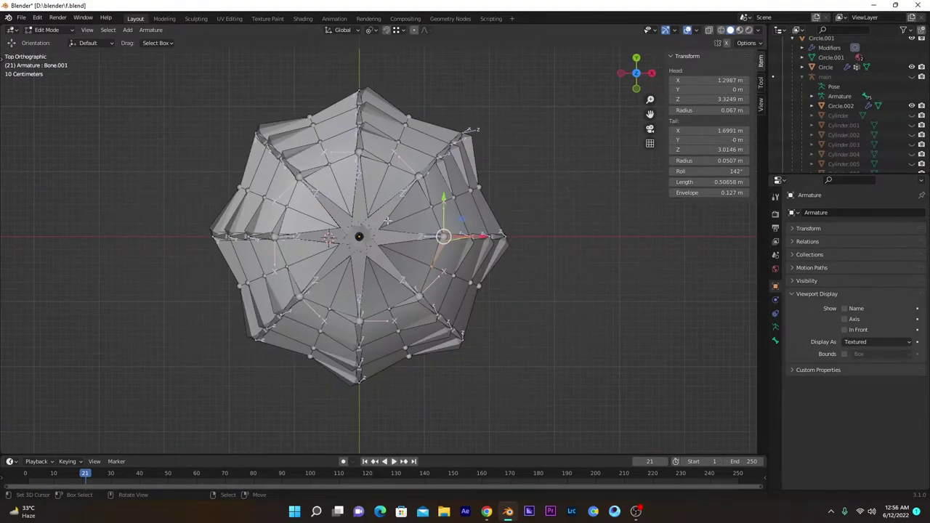
pyautogui.keyDown('shift'); pyautogui.click(480, 237); pyautogui.keyUp('shift')
pyautogui.keyDown('shift'); pyautogui.click(499, 239); pyautogui.keyUp('shift')
pyautogui.keyDown('shift'); pyautogui.click(496, 250); pyautogui.keyUp('shift')
pyautogui.keyDown('shift'); pyautogui.click(480, 253); pyautogui.keyUp('shift')
pyautogui.keyDown('shift'); pyautogui.click(462, 252); pyautogui.keyUp('shift')
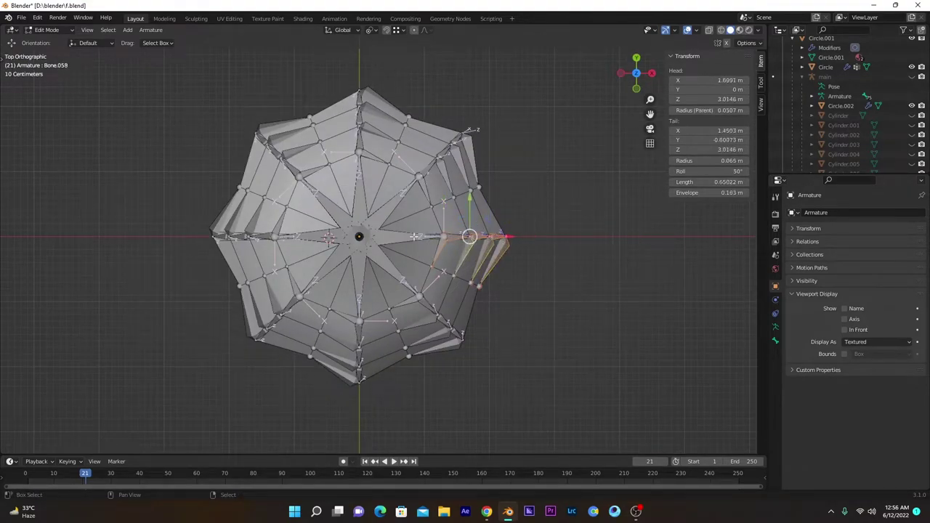
pyautogui.keyDown('shift'); pyautogui.click(421, 239); pyautogui.keyUp('shift')
pyautogui.click(151, 29)
pyautogui.moveTo(191, 71)
pyautogui.moveTo(312, 75)
pyautogui.click(564, 86)
# Recalculate the roll of the rib bones between positive X and negative Y to Active Bone and save the file
pyautogui.scroll(-1, 392, 284)
pyautogui.click(392, 284)
pyautogui.hotkey('ctrl', 's')
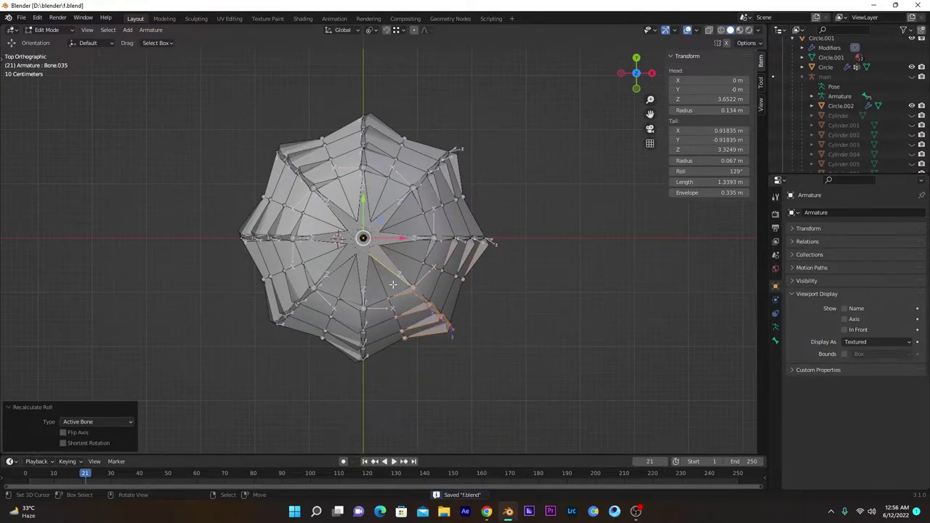
# Select the negative Y rib's lower and side bones with its top bone active, and recalculate their roll to Active Bone
pyautogui.rightClick(359, 310)
pyautogui.keyDown('shift'); pyautogui.rightClick(362, 319); pyautogui.keyUp('shift')
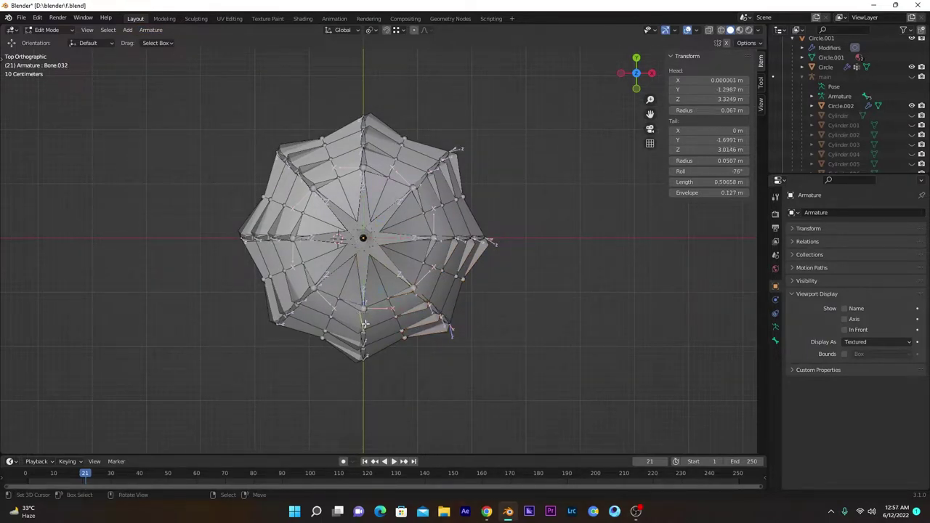
pyautogui.keyDown('shift'); pyautogui.rightClick(364, 340); pyautogui.keyUp('shift')
pyautogui.keyDown('shift'); pyautogui.rightClick(363, 353); pyautogui.keyUp('shift')
pyautogui.keyDown('shift'); pyautogui.rightClick(356, 358); pyautogui.keyUp('shift')
pyautogui.keyDown('shift'); pyautogui.rightClick(361, 282); pyautogui.keyUp('shift')
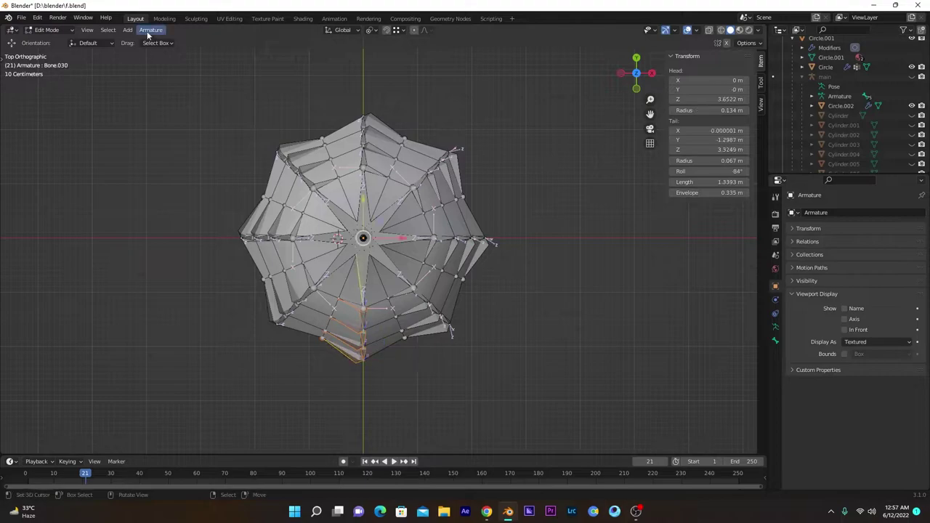
pyautogui.click(150, 30)
pyautogui.moveTo(186, 72)
pyautogui.moveTo(287, 74)
pyautogui.click(564, 86)
# Recalculate the roll of the bones on the rib between negative X and negative Y to match its top bone, using Active Bone
pyautogui.click(310, 283)
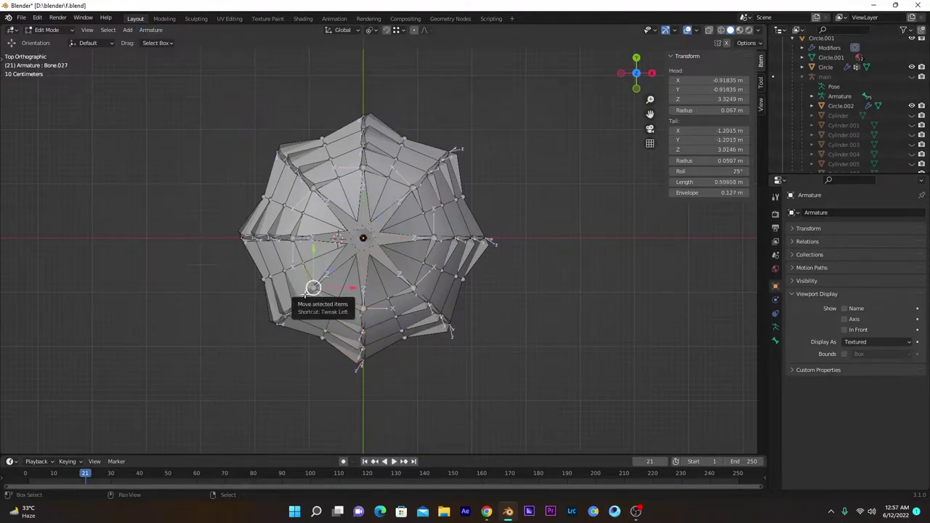
pyautogui.rightClick(282, 318)
pyautogui.keyDown('shift'); pyautogui.rightClick(292, 310); pyautogui.keyUp('shift')
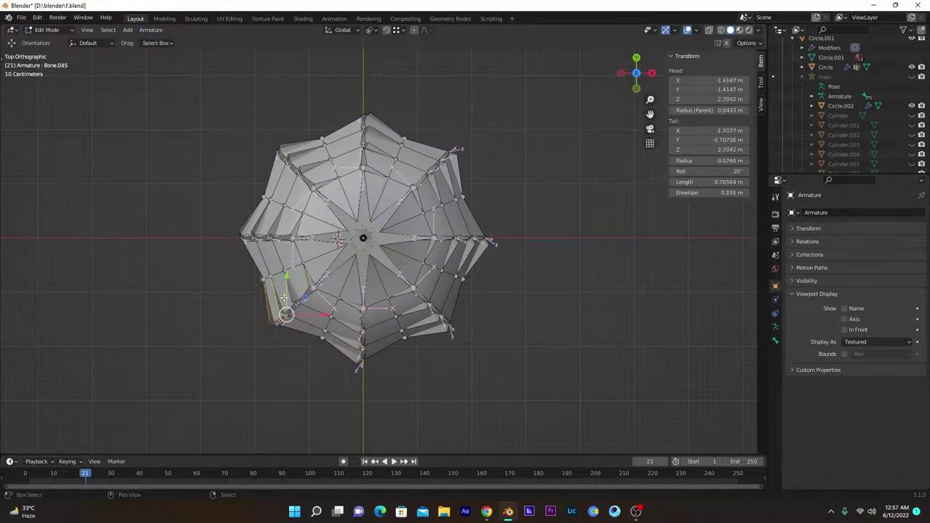
pyautogui.keyDown('shift'); pyautogui.rightClick(299, 301); pyautogui.keyUp('shift')
pyautogui.keyDown('shift'); pyautogui.rightClick(308, 293); pyautogui.keyUp('shift')
pyautogui.keyDown('shift'); pyautogui.rightClick(331, 271); pyautogui.keyUp('shift')
pyautogui.click(151, 30)
pyautogui.moveTo(177, 66)
pyautogui.moveTo(300, 70)
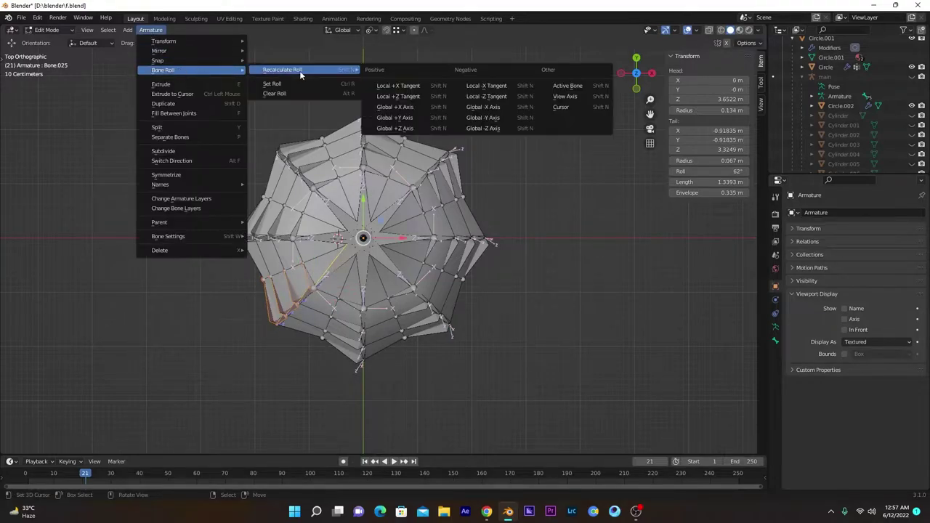
pyautogui.click(549, 84)
# Select the negative X rib's lower and side bones with its top bone active, and recalculate their roll to Active Bone
pyautogui.keyDown('shift'); pyautogui.moveTo(286, 246); pyautogui.dragTo(409, 280, button='middle'); pyautogui.keyUp('shift')
pyautogui.rightClick(405, 273)
pyautogui.keyDown('shift'); pyautogui.rightClick(386, 271); pyautogui.keyUp('shift')
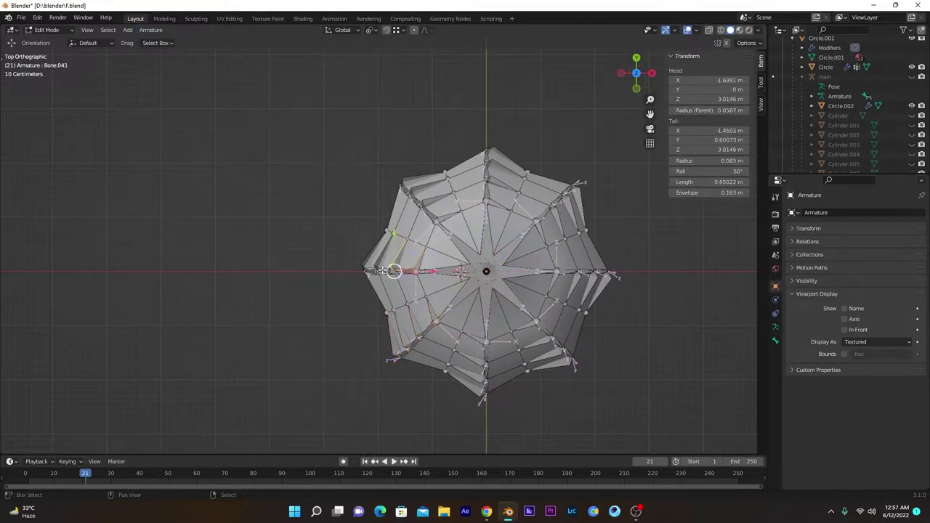
pyautogui.keyDown('shift'); pyautogui.rightClick(375, 271); pyautogui.keyUp('shift')
pyautogui.keyDown('shift'); pyautogui.rightClick(368, 271); pyautogui.keyUp('shift')
pyautogui.keyDown('shift'); pyautogui.rightClick(452, 264); pyautogui.keyUp('shift')
pyautogui.click(150, 30)
pyautogui.moveTo(176, 66)
pyautogui.moveTo(299, 71)
pyautogui.click(552, 83)
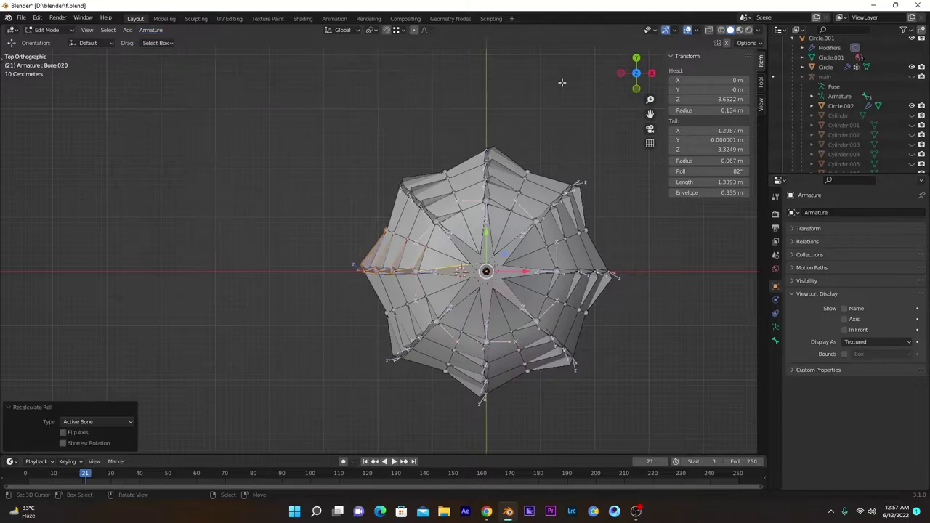
# Select the lower and side bones of the rib between negative X and positive Y, and recalculate their roll to Active Bone
pyautogui.keyDown('shift'); pyautogui.moveTo(552, 83); pyautogui.dragTo(495, 156, button='middle'); pyautogui.keyUp('shift')
pyautogui.click(361, 275)
pyautogui.keyDown('shift'); pyautogui.rightClick(360, 273); pyautogui.keyUp('shift')
pyautogui.keyDown('shift'); pyautogui.rightClick(350, 261); pyautogui.keyUp('shift')
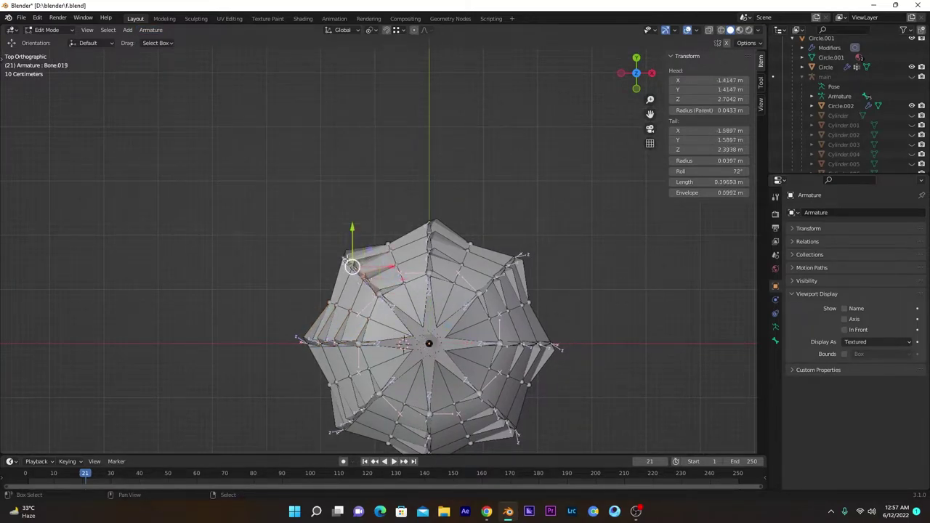
pyautogui.keyDown('shift'); pyautogui.rightClick(344, 253); pyautogui.keyUp('shift')
pyautogui.keyDown('shift'); pyautogui.rightClick(374, 288); pyautogui.keyUp('shift')
pyautogui.keyDown('shift'); pyautogui.rightClick(398, 312); pyautogui.keyUp('shift')
pyautogui.click(151, 30)
pyautogui.moveTo(187, 69)
pyautogui.moveTo(299, 70)
pyautogui.click(566, 87)
# Select the positive Y rib's lower and side bones with its top bone active, and recalculate their roll to Active Bone
pyautogui.keyDown('shift'); pyautogui.moveTo(501, 237); pyautogui.dragTo(419, 298, button='middle'); pyautogui.keyUp('shift')
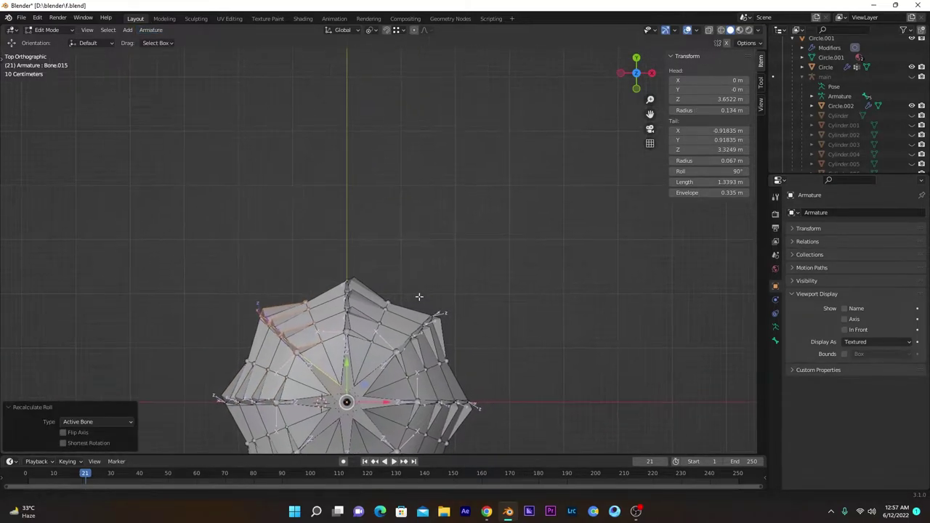
pyautogui.rightClick(353, 331)
pyautogui.keyDown('shift'); pyautogui.rightClick(356, 312); pyautogui.keyUp('shift')
pyautogui.keyDown('shift'); pyautogui.rightClick(357, 297); pyautogui.keyUp('shift')
pyautogui.keyDown('shift'); pyautogui.rightClick(358, 285); pyautogui.keyUp('shift')
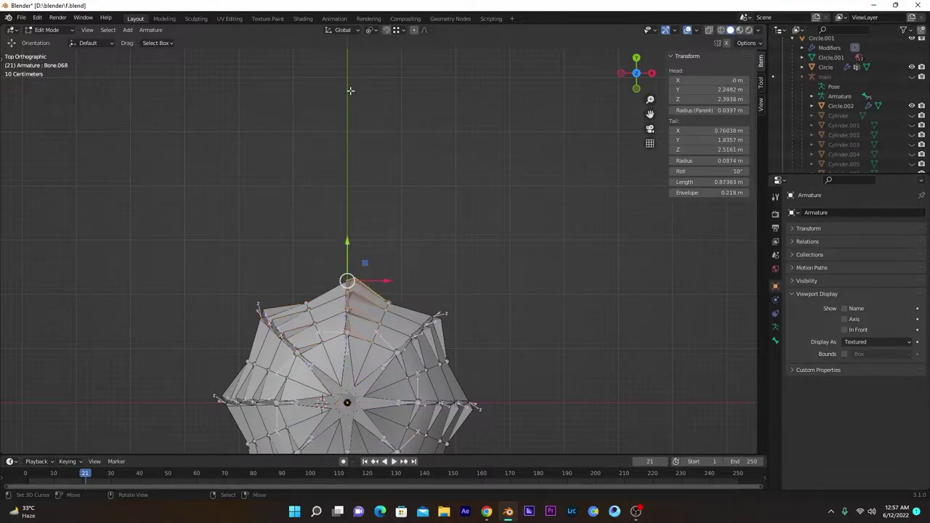
pyautogui.click(150, 30)
pyautogui.keyDown('shift'); pyautogui.rightClick(350, 354); pyautogui.keyUp('shift')
pyautogui.click(150, 30)
pyautogui.moveTo(177, 70)
pyautogui.moveTo(299, 70)
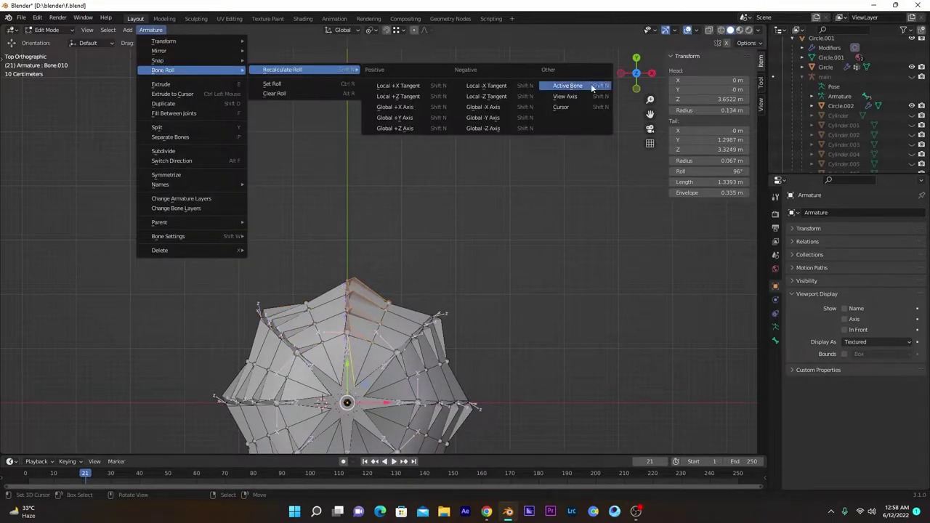
pyautogui.click(588, 87)
# Recalculate the roll of the rib bones between positive X and positive Y to Active Bone and save the file
pyautogui.keyDown('shift'); pyautogui.moveTo(465, 324); pyautogui.dragTo(318, 222, button='middle'); pyautogui.keyUp('shift')
pyautogui.click(264, 235)
pyautogui.keyDown('shift'); pyautogui.rightClick(252, 254); pyautogui.keyUp('shift')
pyautogui.keyDown('shift'); pyautogui.rightClick(235, 266); pyautogui.keyUp('shift')
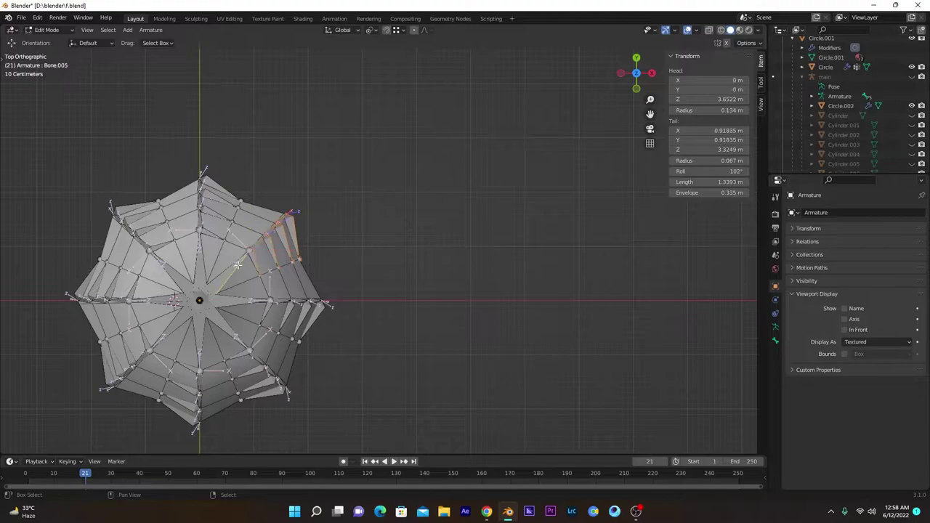
pyautogui.click(150, 30)
pyautogui.moveTo(174, 70)
pyautogui.moveTo(267, 72)
pyautogui.click(556, 86)
pyautogui.hotkey('ctrl', 's')
# Switch the armature to Pose Mode, select the controller bone on the shaft and open its bone properties
pyautogui.keyDown('shift'); pyautogui.moveTo(149, 223); pyautogui.dragTo(332, 192, button='middle'); pyautogui.keyUp('shift')
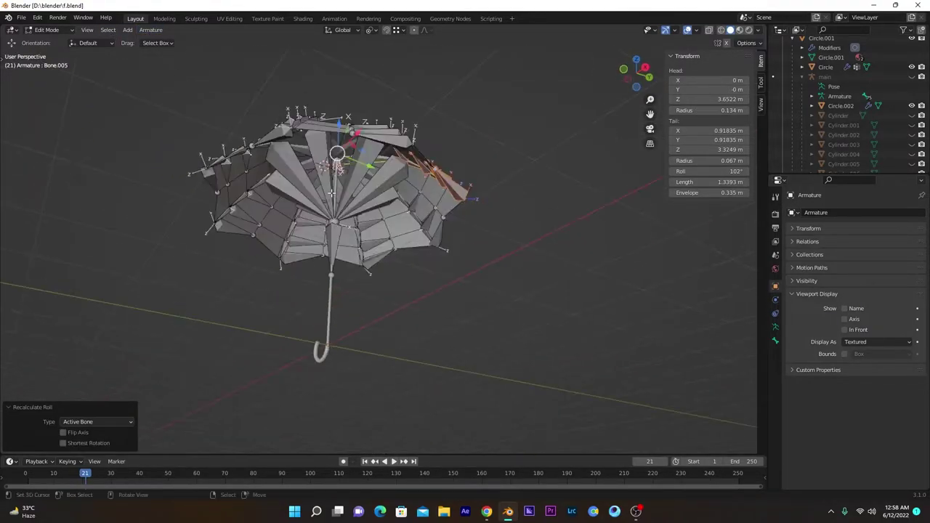
pyautogui.click(62, 30)
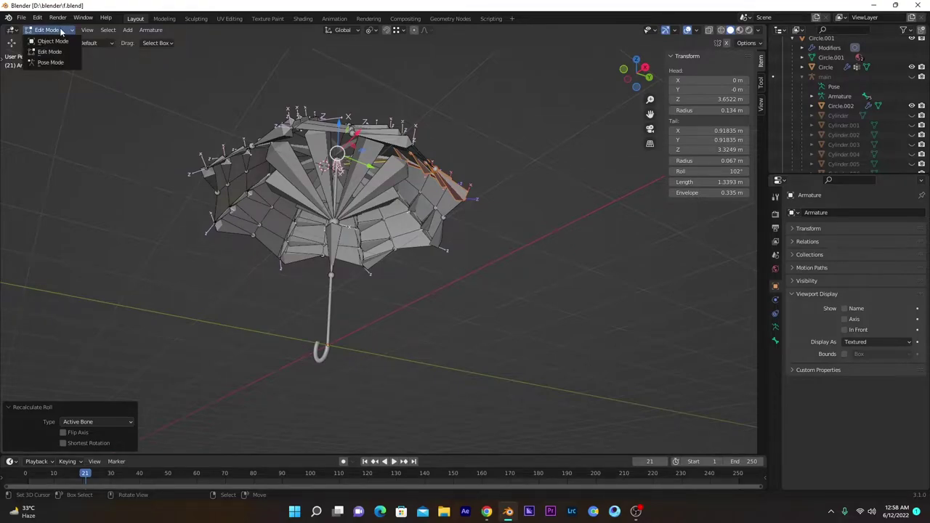
pyautogui.click(50, 63)
pyautogui.click(329, 254)
pyautogui.moveTo(329, 254); pyautogui.dragTo(355, 290, button='middle')
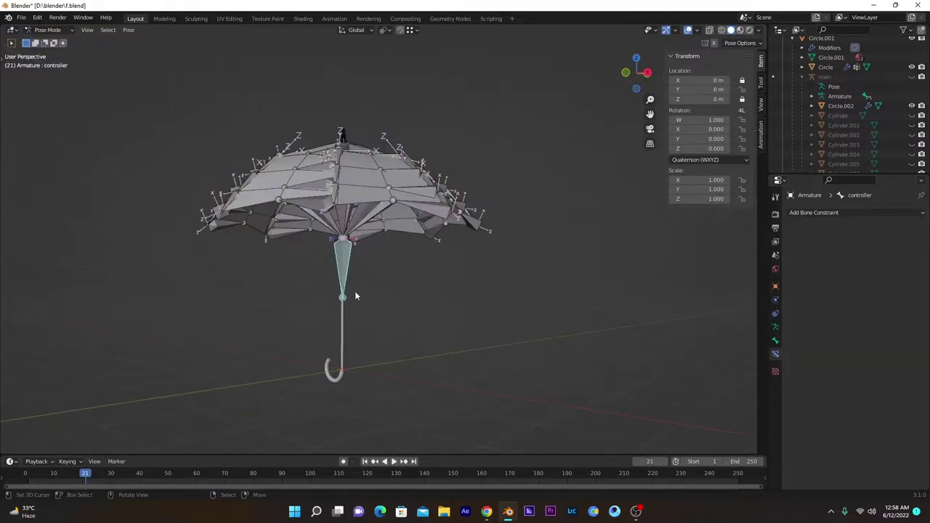
pyautogui.press('g')
pyautogui.press('Escape')
pyautogui.click(775, 340)
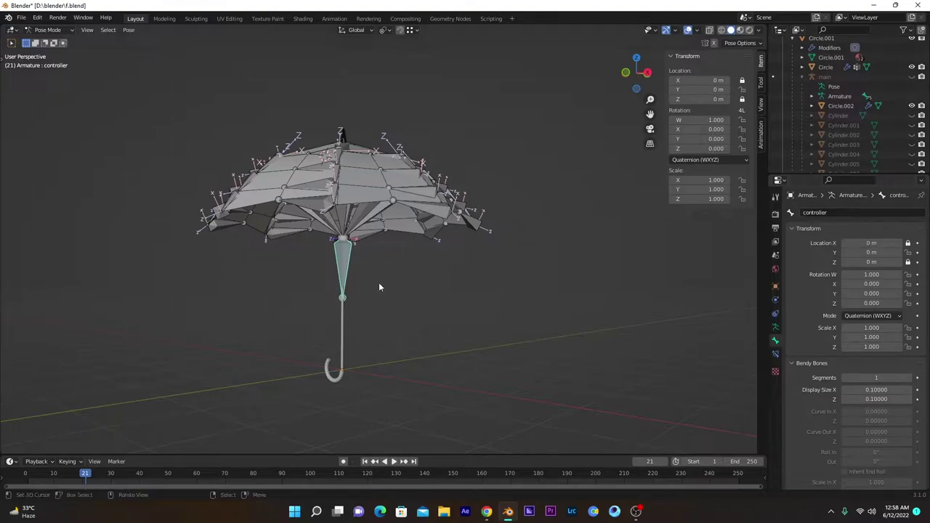
# Save the file and add an Inverse Kinematics constraint to strut bone Bone.026 with the controller bone as target
pyautogui.moveTo(326, 260); pyautogui.dragTo(391, 201, button='middle')
pyautogui.click(386, 240)
pyautogui.hotkey('ctrl', 's')
pyautogui.press('h')
pyautogui.scroll(1, 399, 242)
pyautogui.click(390, 196)
pyautogui.keyDown('ctrl'); pyautogui.click(378, 188); pyautogui.keyUp('ctrl')
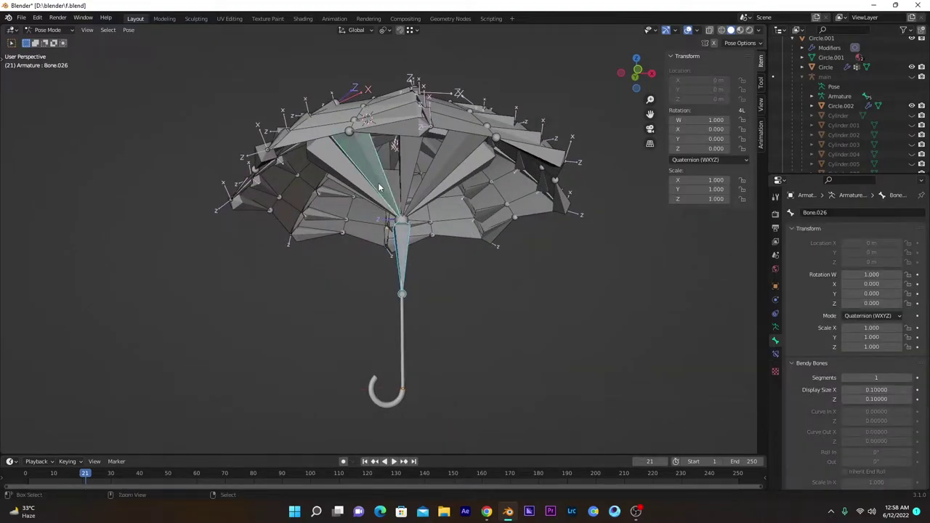
pyautogui.hotkey('shift', 'ctrl', 'c')
pyautogui.click(289, 220)
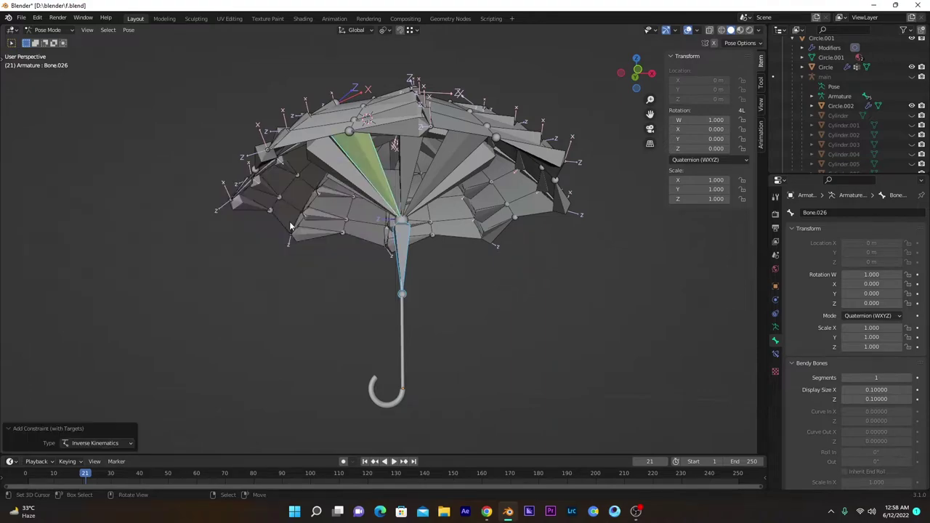
# Test the strut's Inverse Kinematics constraint by moving the controller bone down along the shaft
pyautogui.click(404, 251)
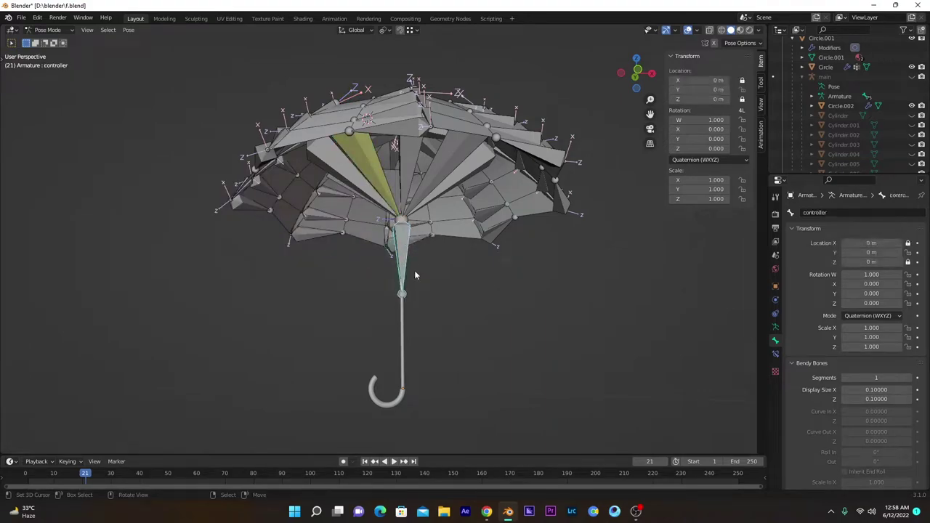
pyautogui.press('g')
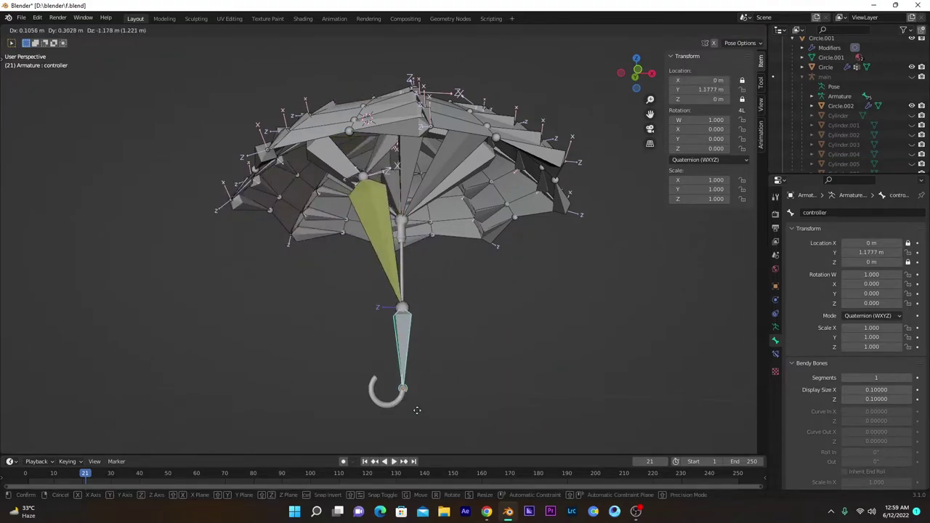
pyautogui.rightClick(420, 339)
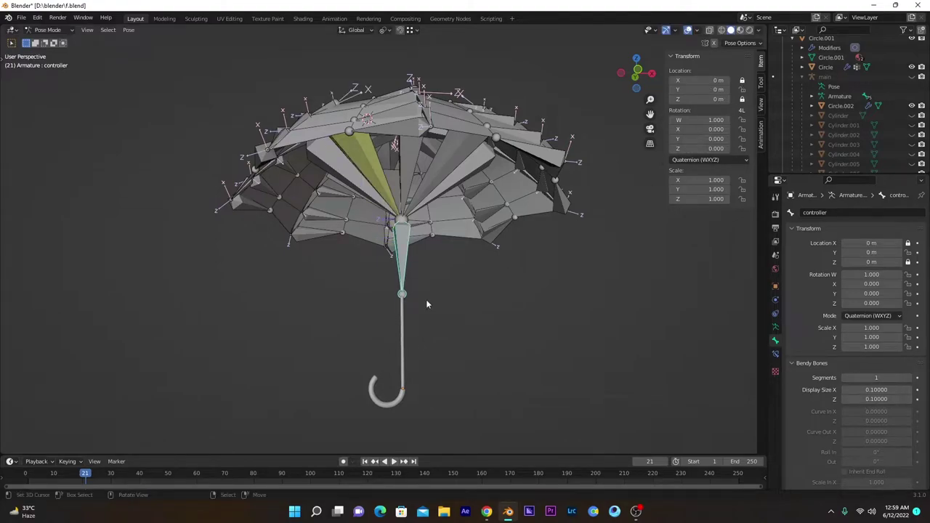
pyautogui.press('g')
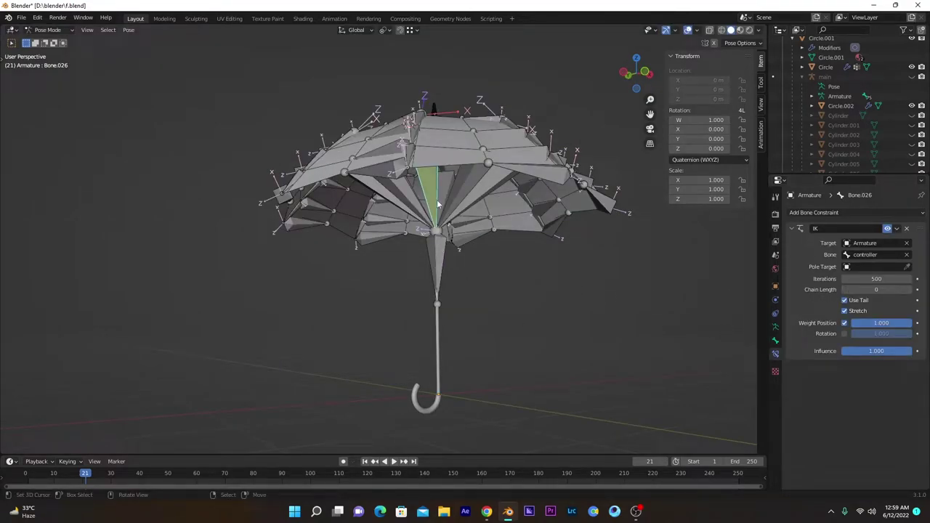
# Add Inverse Kinematics constraints targeting the controller bone to strut Bone.031 and the next strut around the shaft
pyautogui.moveTo(437, 205); pyautogui.dragTo(403, 248, button='middle')
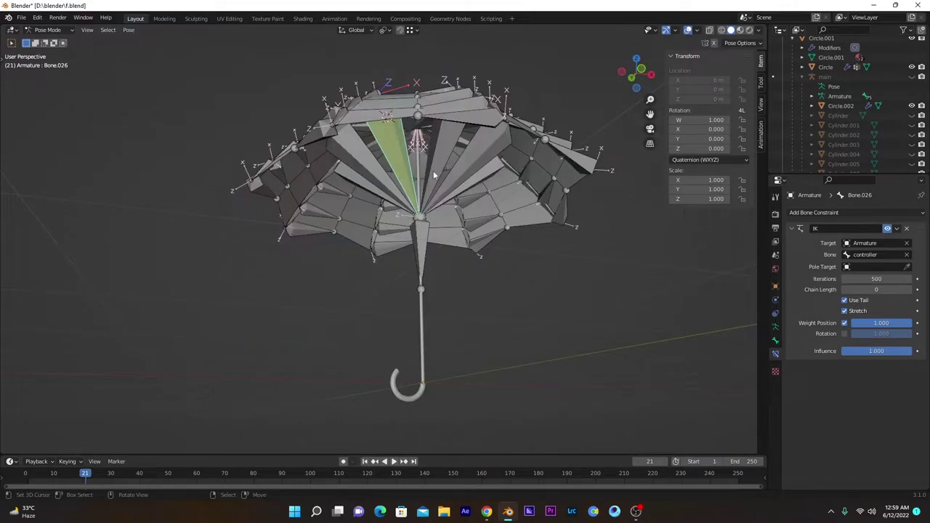
pyautogui.moveTo(434, 174); pyautogui.dragTo(380, 166, button='middle')
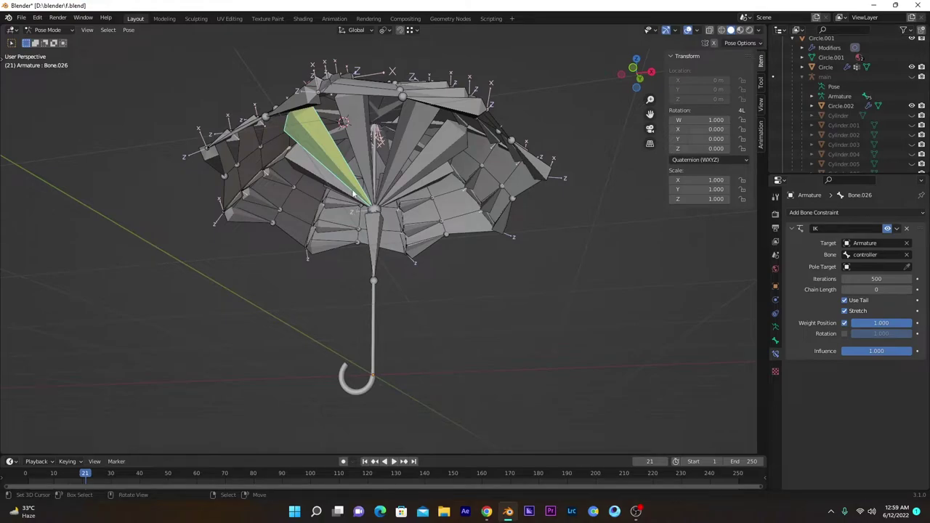
pyautogui.click(370, 169)
pyautogui.click(370, 169)
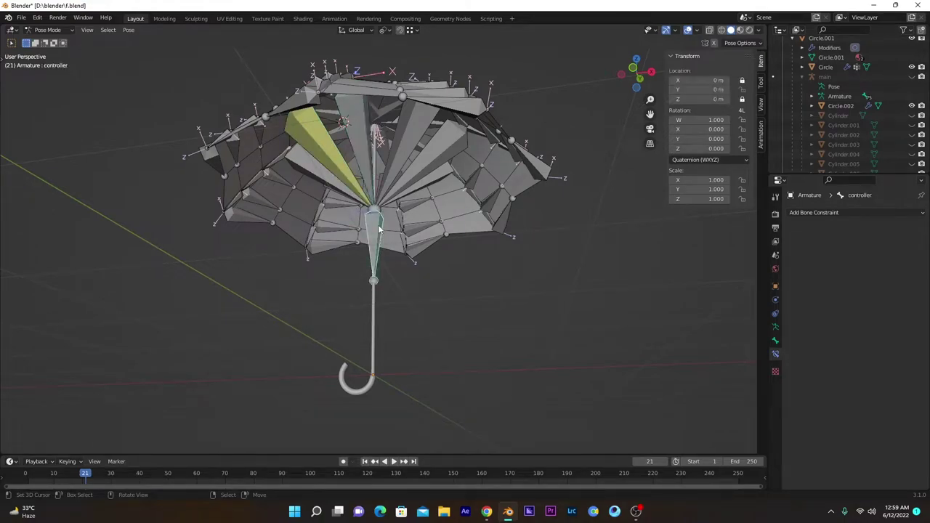
pyautogui.keyDown('shift'); pyautogui.click(366, 168); pyautogui.keyUp('shift')
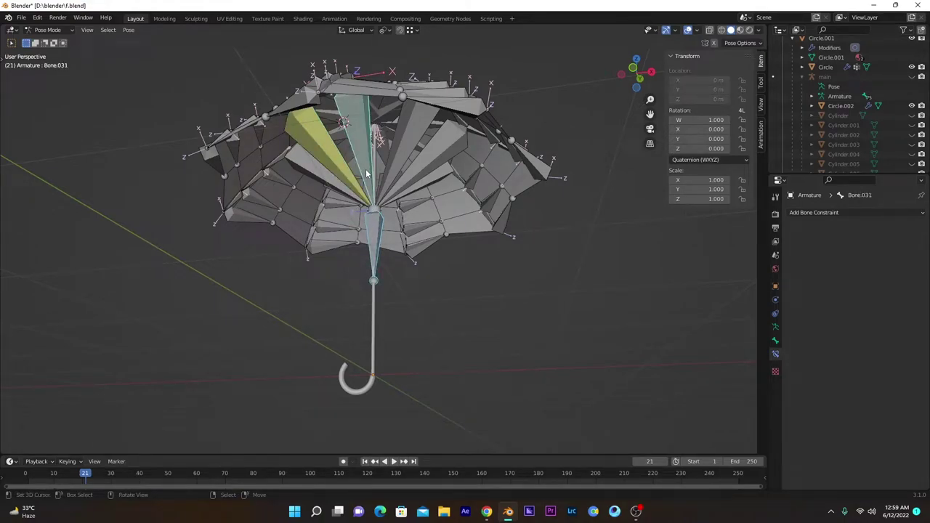
pyautogui.hotkey('shift', 'ctrl', 'c')
pyautogui.click(365, 169)
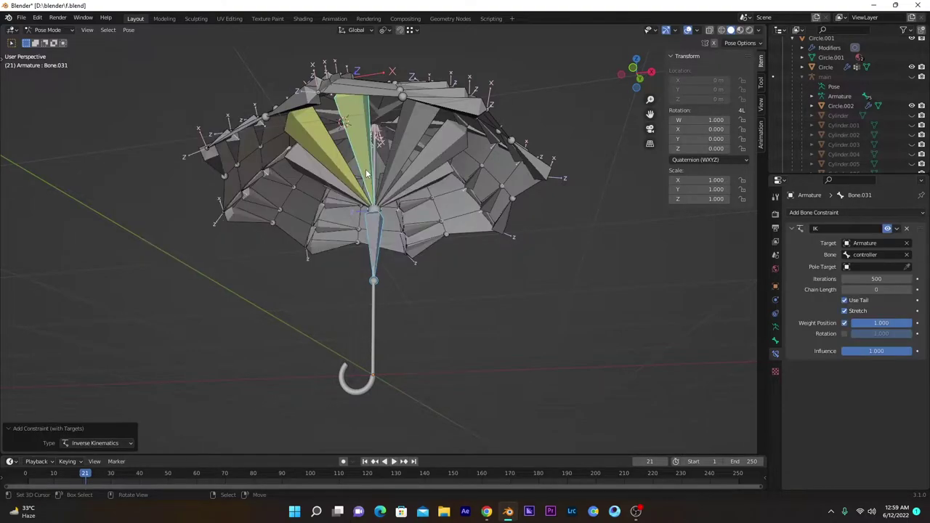
pyautogui.click(376, 224)
pyautogui.keyDown('shift'); pyautogui.click(393, 177); pyautogui.keyUp('shift')
pyautogui.hotkey('shift', 'ctrl', 'c')
pyautogui.click(393, 177)
# Constrain the positive X strut and the adjacent strut Bone.006 to the controller bone with Inverse Kinematics
pyautogui.moveTo(393, 177); pyautogui.dragTo(348, 177, button='middle')
pyautogui.click(330, 231)
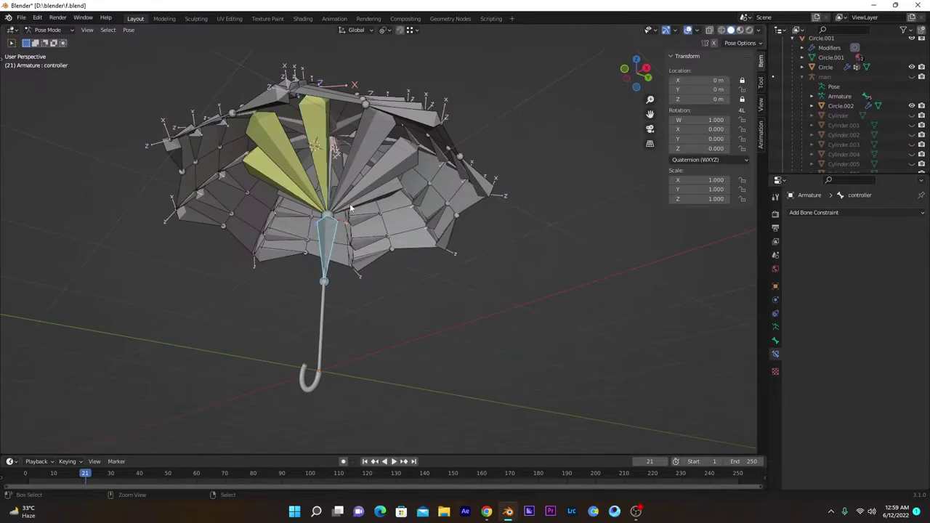
pyautogui.keyDown('shift'); pyautogui.click(352, 177); pyautogui.keyUp('shift')
pyautogui.hotkey('ctrl', 'shift', 'c')
pyautogui.click(358, 231)
pyautogui.moveTo(378, 233); pyautogui.dragTo(338, 251, button='middle')
pyautogui.click(311, 263)
pyautogui.keyDown('shift'); pyautogui.click(321, 211); pyautogui.keyUp('shift')
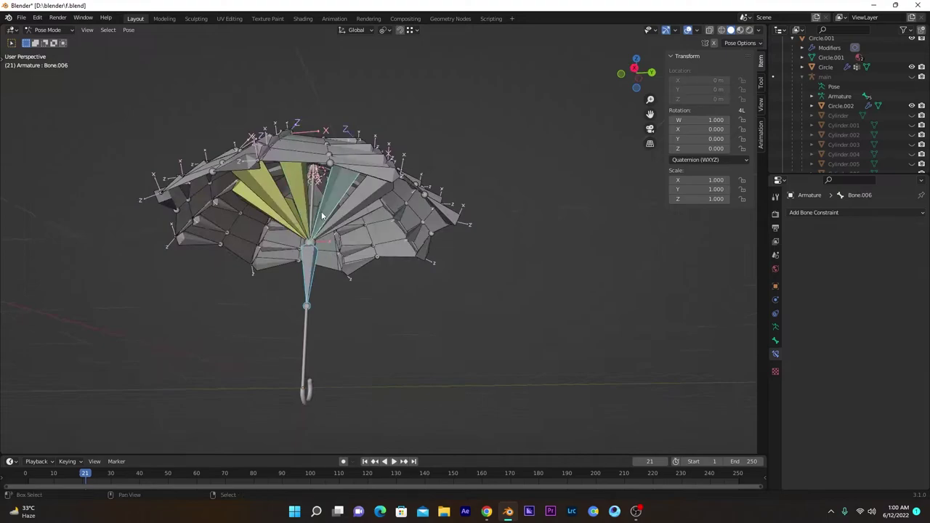
pyautogui.hotkey('ctrl', 'shift', 'c')
pyautogui.click(321, 211)
# Add Inverse Kinematics constraints targeting the controller bone to strut Bone.011 and the strut following it
pyautogui.moveTo(355, 300); pyautogui.dragTo(324, 294, button='middle')
pyautogui.click(319, 272)
pyautogui.keyDown('shift'); pyautogui.click(350, 226); pyautogui.keyUp('shift')
pyautogui.hotkey('ctrl', 'shift', 'c')
pyautogui.click(349, 225)
pyautogui.moveTo(388, 254); pyautogui.dragTo(357, 265, button='middle')
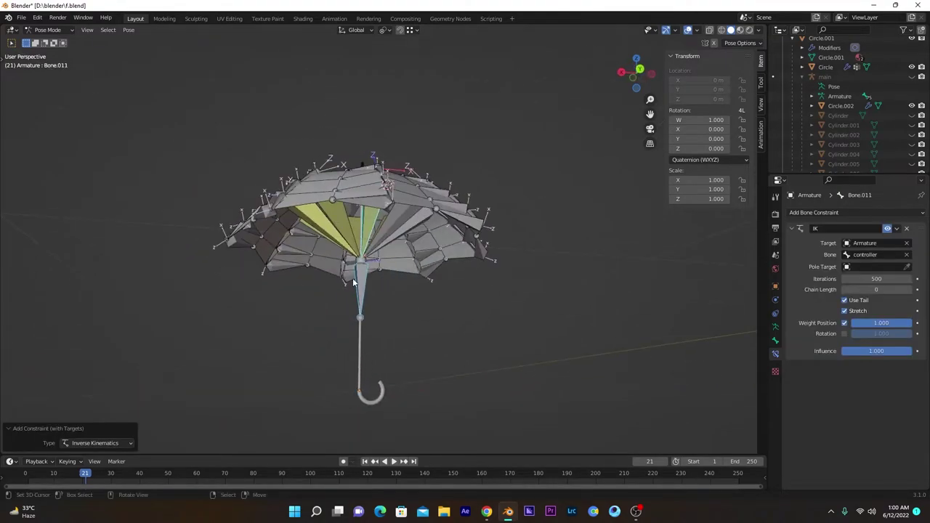
pyautogui.click(361, 278)
pyautogui.keyDown('shift'); pyautogui.click(376, 242); pyautogui.keyUp('shift')
pyautogui.hotkey('ctrl', 'shift', 'c')
pyautogui.click(377, 242)
# Add an Inverse Kinematics constraint targeting the controller bone to the last unconstrained strut
pyautogui.click(412, 288)
pyautogui.moveTo(434, 313); pyautogui.dragTo(472, 320, button='middle')
pyautogui.keyDown('shift'); pyautogui.click(433, 240); pyautogui.keyUp('shift')
pyautogui.hotkey('ctrl', 'shift', 'c')
pyautogui.click(433, 240)
pyautogui.hotkey('ctrl', 'z')
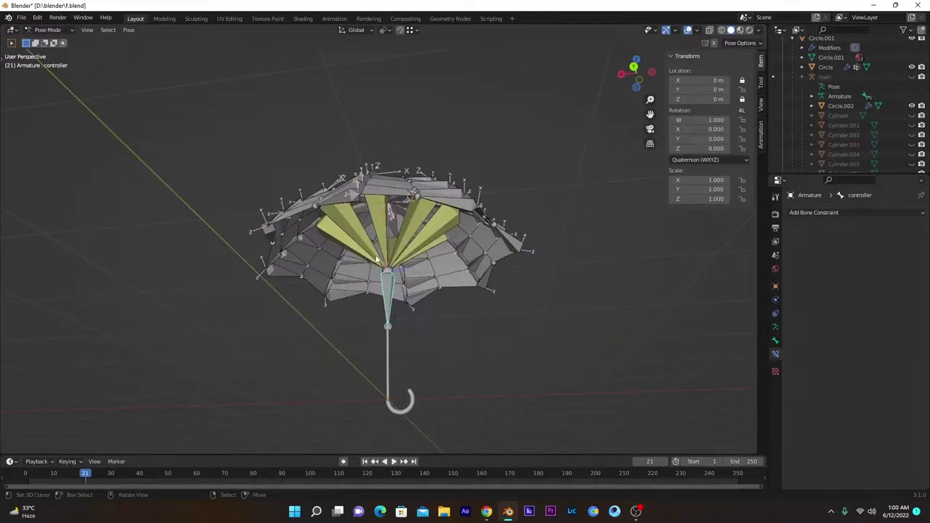
# Test all the constrained struts by moving the controller bone along the shaft, including from the front view
pyautogui.press('g')
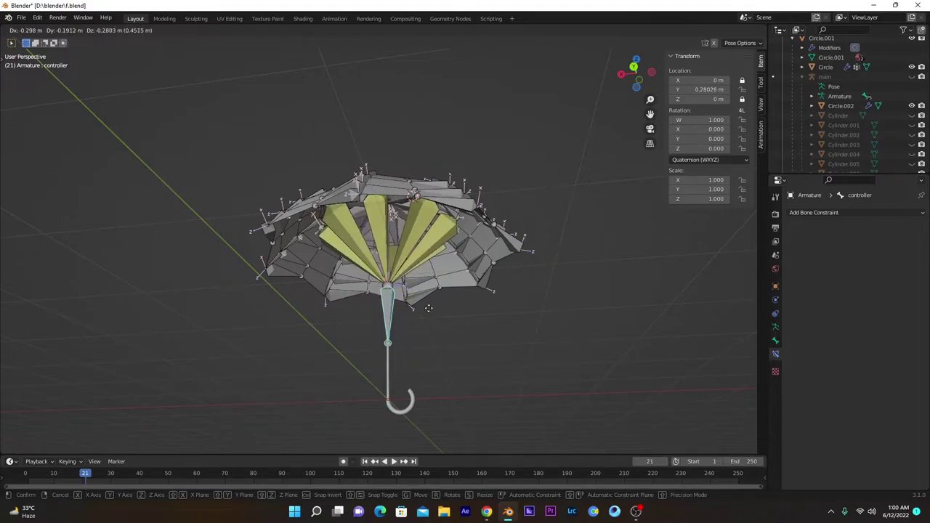
pyautogui.press('Escape')
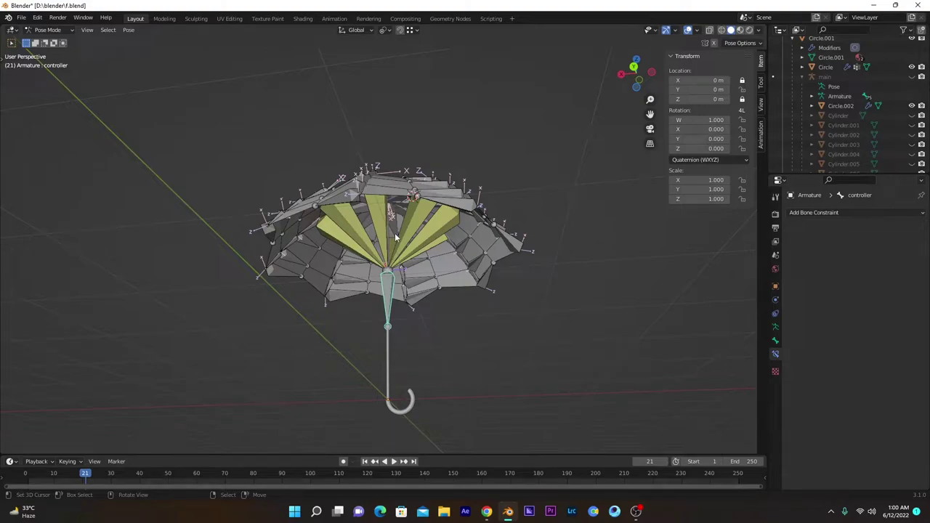
pyautogui.moveTo(395, 233); pyautogui.dragTo(424, 296, button='middle')
pyautogui.press('KP_7')
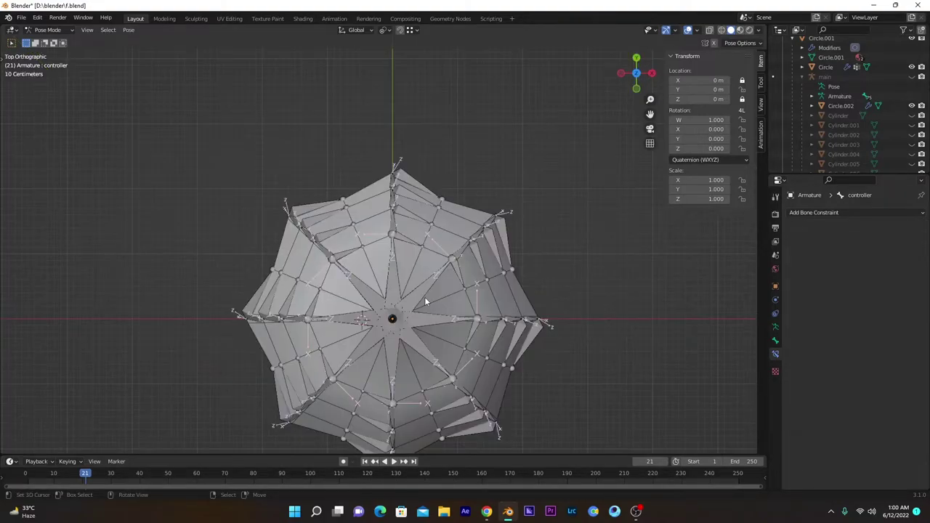
pyautogui.click(489, 315)
pyautogui.press('KP_1')
pyautogui.click(393, 280)
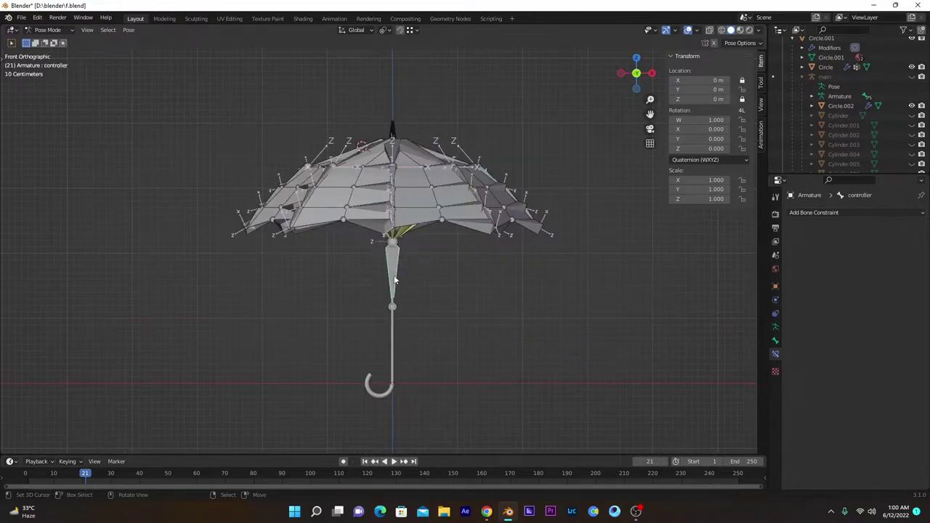
pyautogui.press('g')
pyautogui.rightClick(478, 160)
# Add a Transformation constraint to Bone.001, targeting the controller bone of the Armature
pyautogui.click(817, 214)
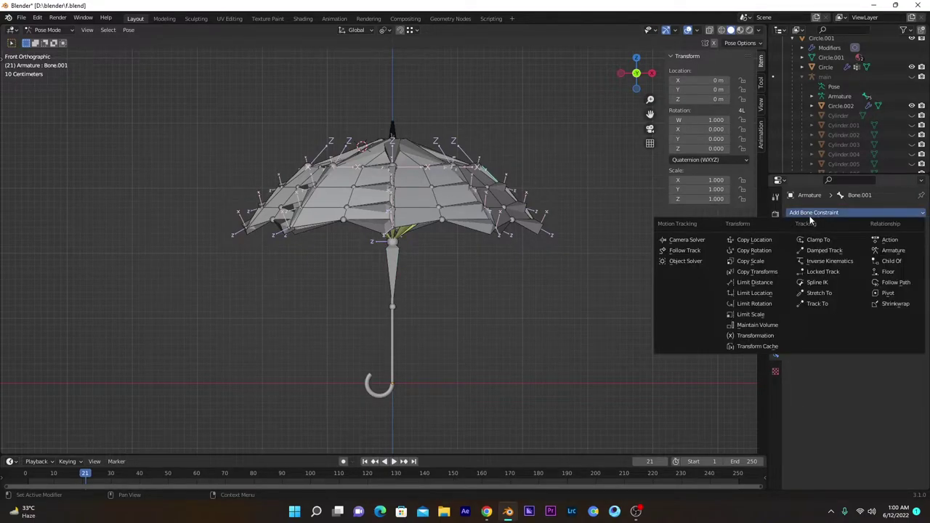
pyautogui.click(754, 336)
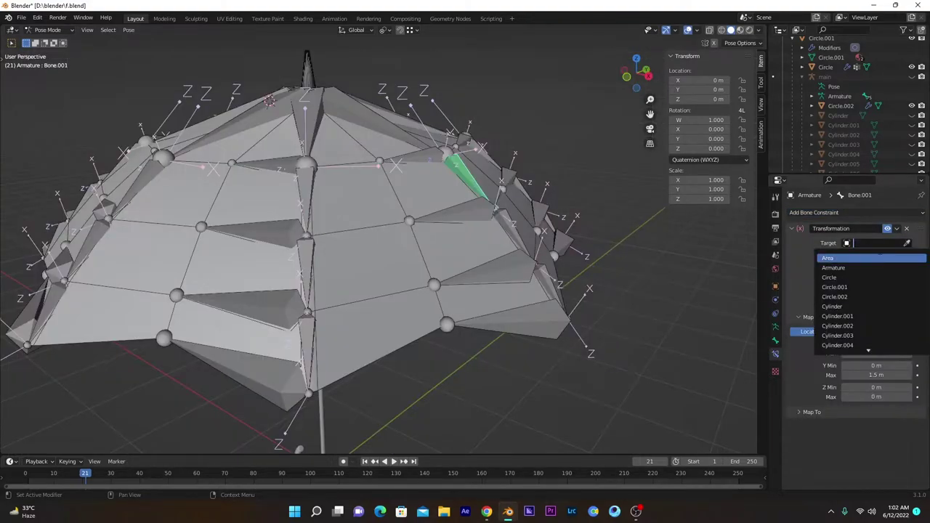
pyautogui.click(905, 260)
pyautogui.click(907, 246)
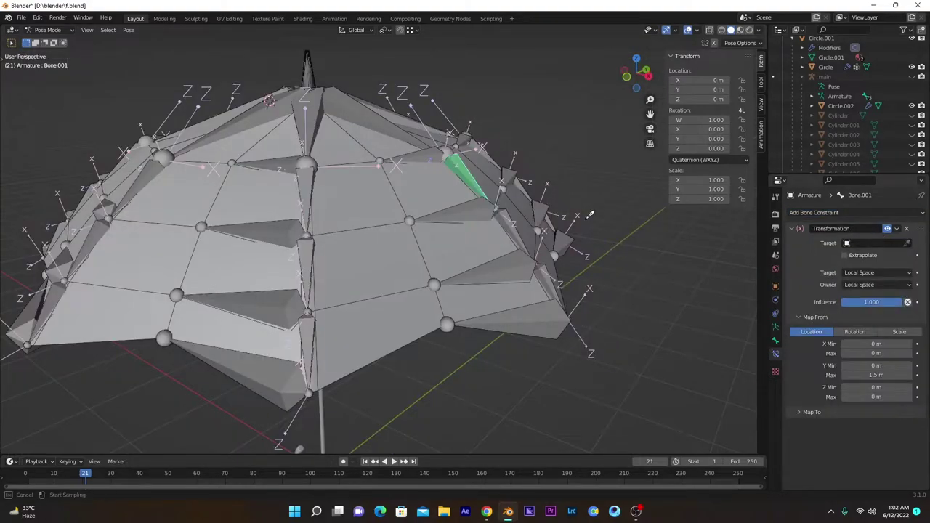
pyautogui.click(354, 115)
pyautogui.click(853, 255)
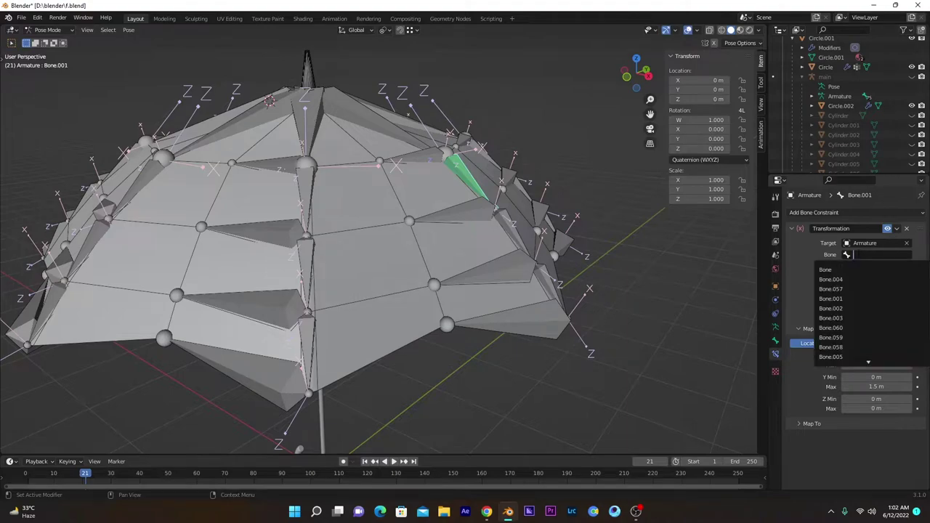
pyautogui.write('cont')
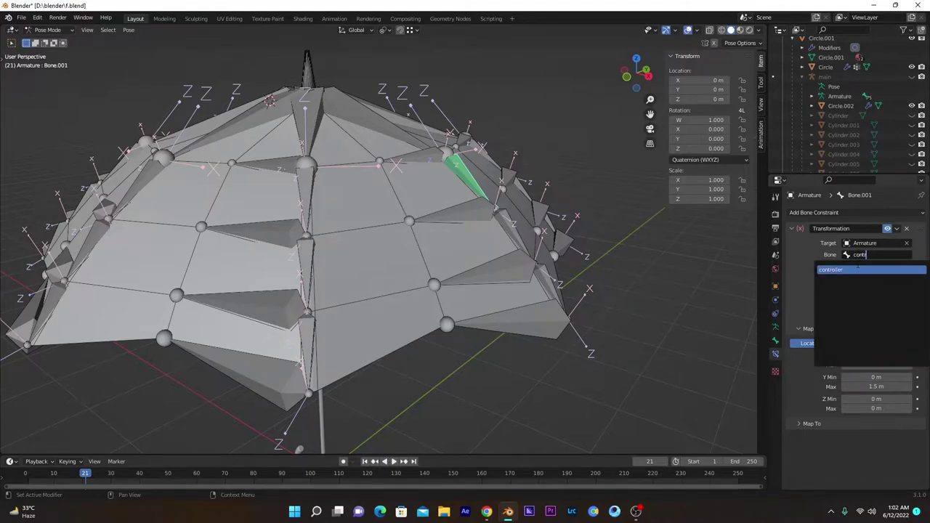
pyautogui.press('Return')
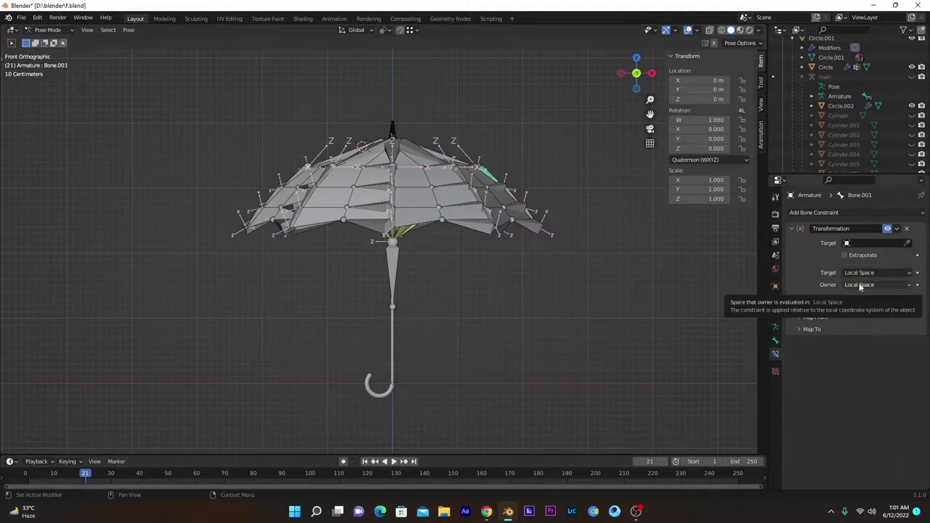
pyautogui.click(801, 317)
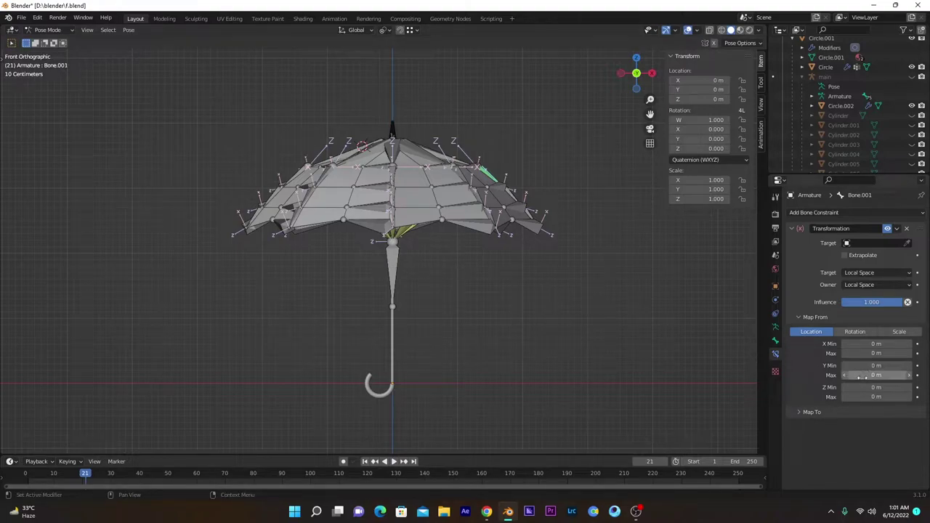
# Test the controller bone's travel at a Y location of 1.5 m, then return it to 0 m
pyautogui.click(385, 273)
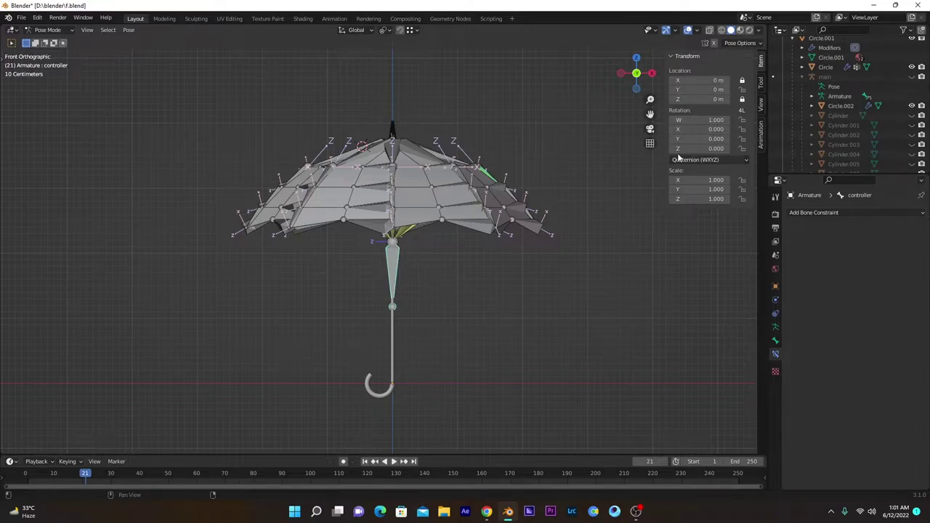
pyautogui.click(701, 90)
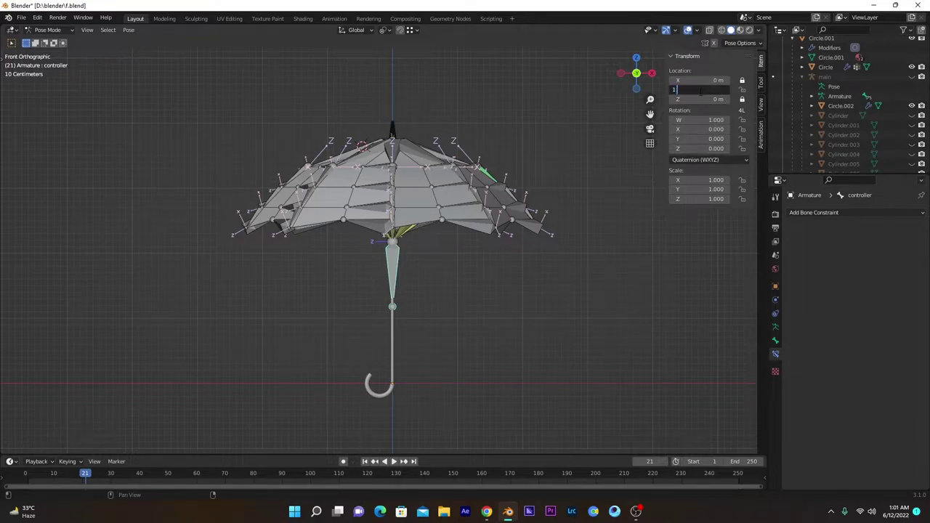
pyautogui.press('Return')
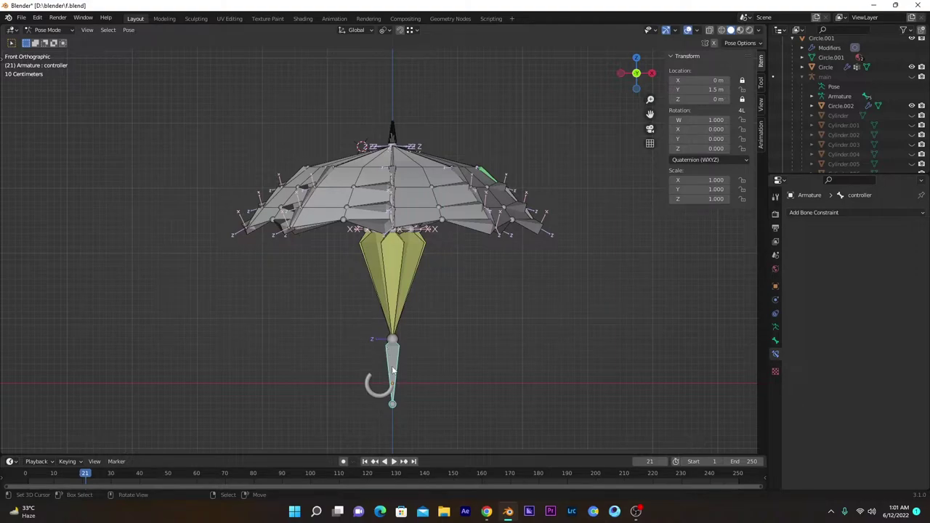
pyautogui.click(697, 90)
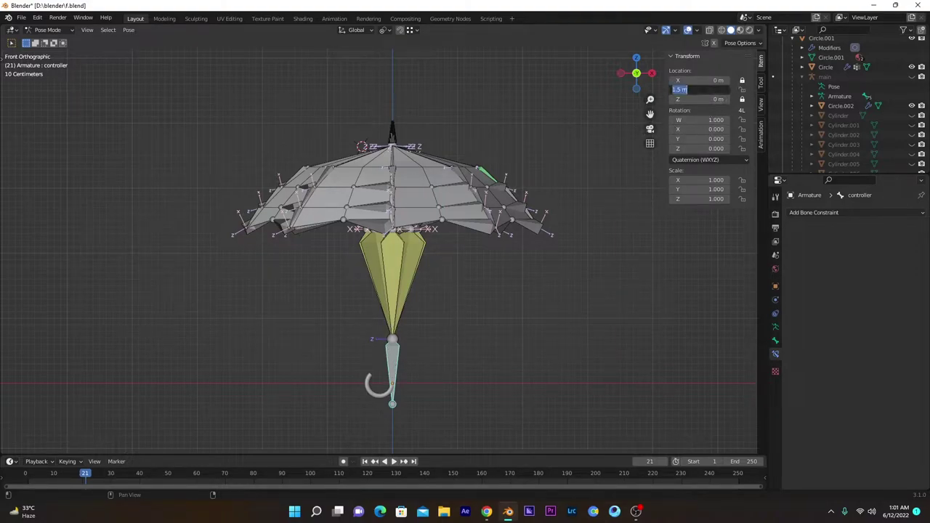
pyautogui.write('0')
pyautogui.press('Return')
# Map Bone.001's Transformation constraint from location, with a Y maximum of 1.5 m, to rotation
pyautogui.click(492, 175)
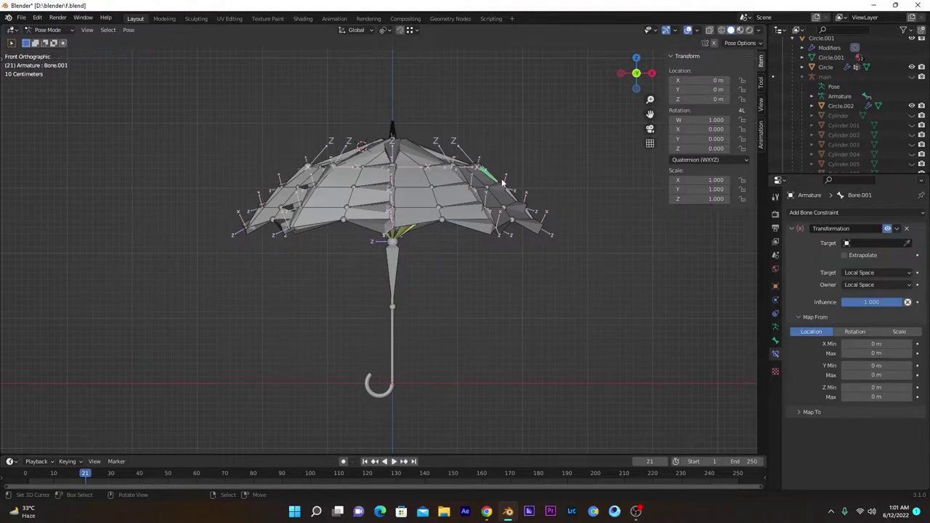
pyautogui.click(877, 375)
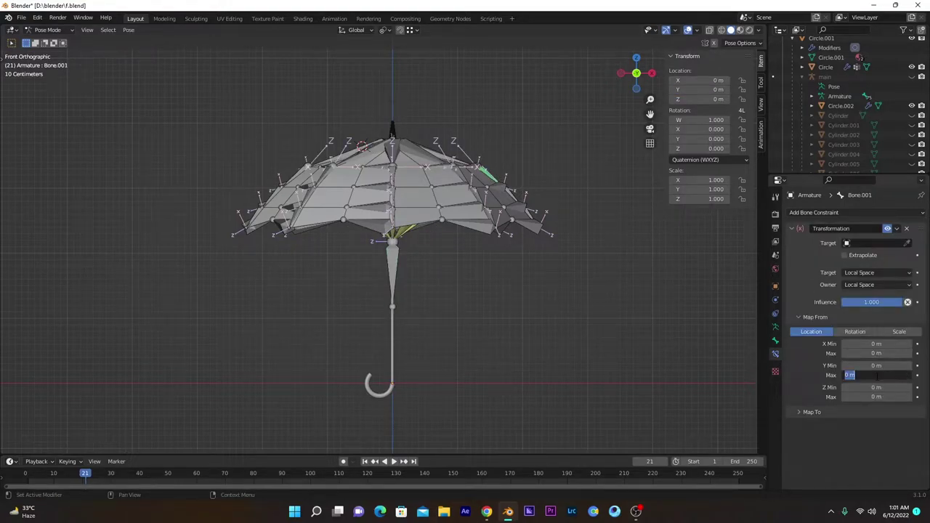
pyautogui.write('1.5')
pyautogui.press('Return')
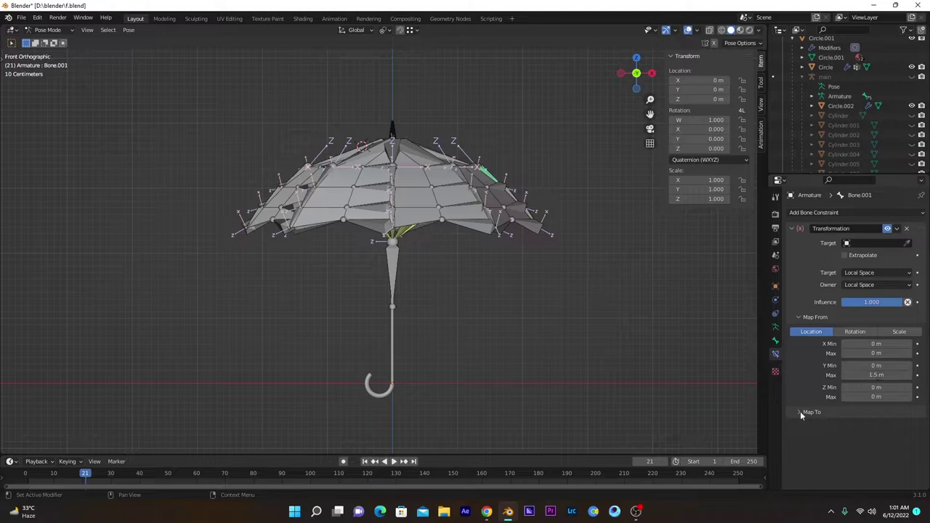
pyautogui.click(801, 412)
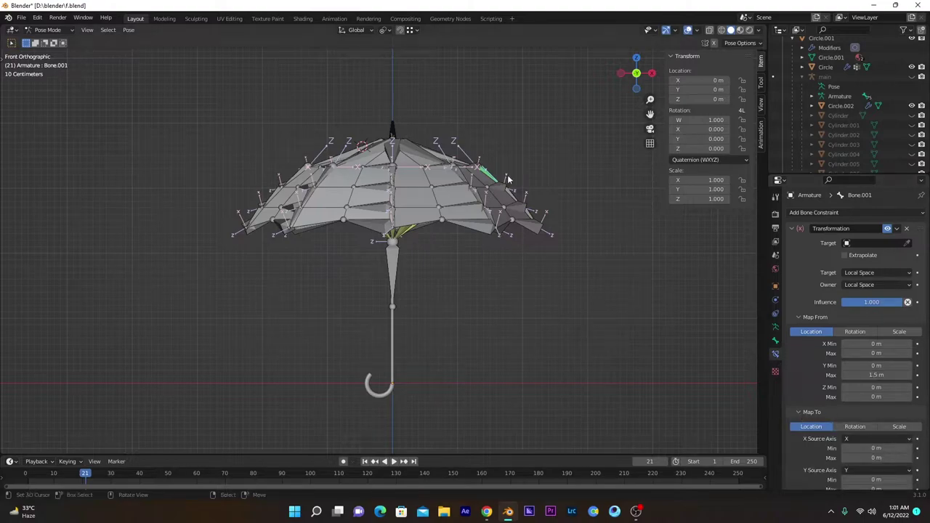
pyautogui.scroll(-2, 810, 388)
pyautogui.click(855, 373)
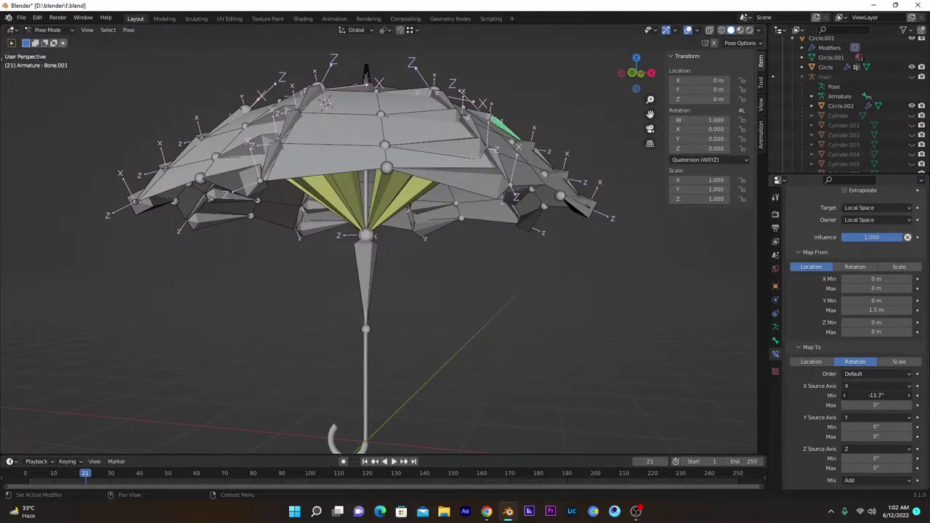
# Try different minimum rotations for X and Y in the constraint's Map To settings, undoing each one
pyautogui.moveTo(876, 395); pyautogui.dragTo(894, 395)
pyautogui.hotkey('ctrl', 'z')
pyautogui.moveTo(875, 427); pyautogui.dragTo(875, 426)
pyautogui.hotkey('ctrl', 'z')
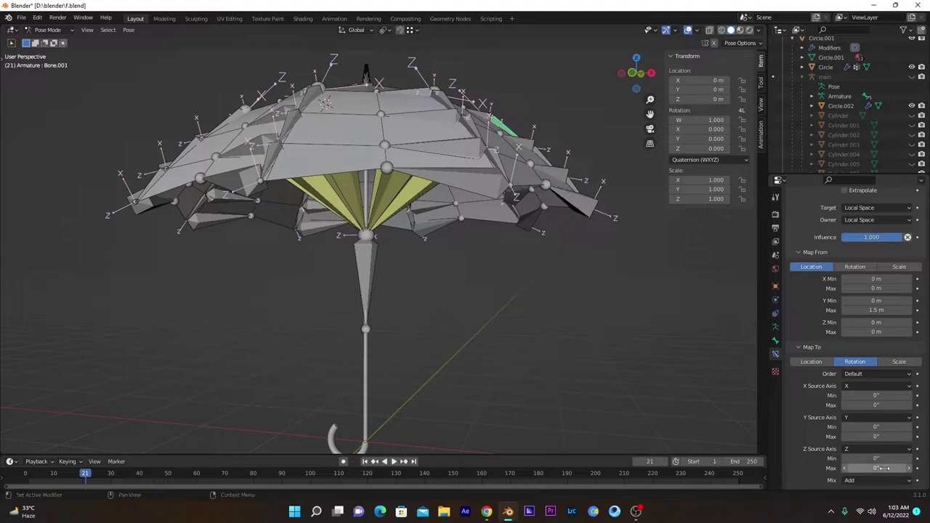
# Try minimum Z rotations of 20° and 19° in the Map To settings, checking the rib from the front
pyautogui.moveTo(876, 459)
pyautogui.mouseDown()
pyautogui.moveTo(866, 458)
pyautogui.moveTo(885, 458)
pyautogui.mouseUp()
pyautogui.press('KP_1')
pyautogui.moveTo(885, 458); pyautogui.dragTo(889, 458)
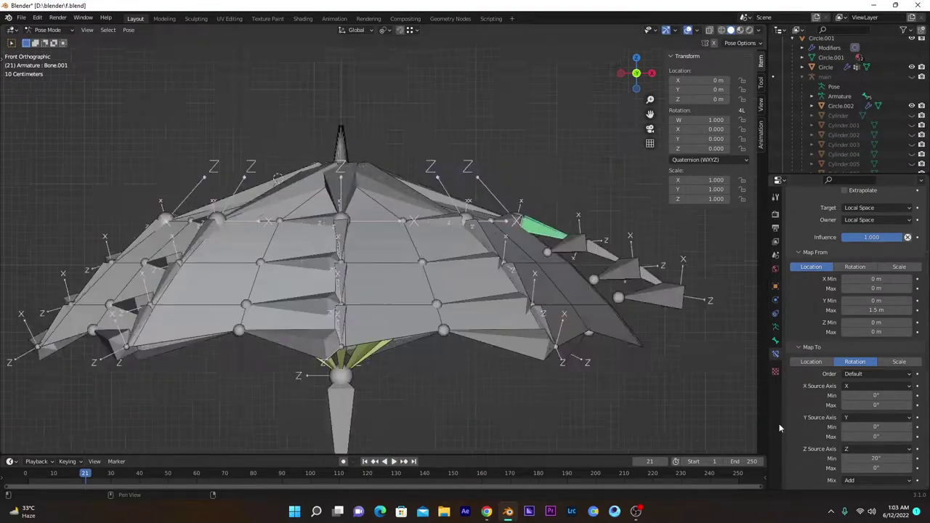
pyautogui.click(892, 461)
pyautogui.write('19')
pyautogui.press('Return')
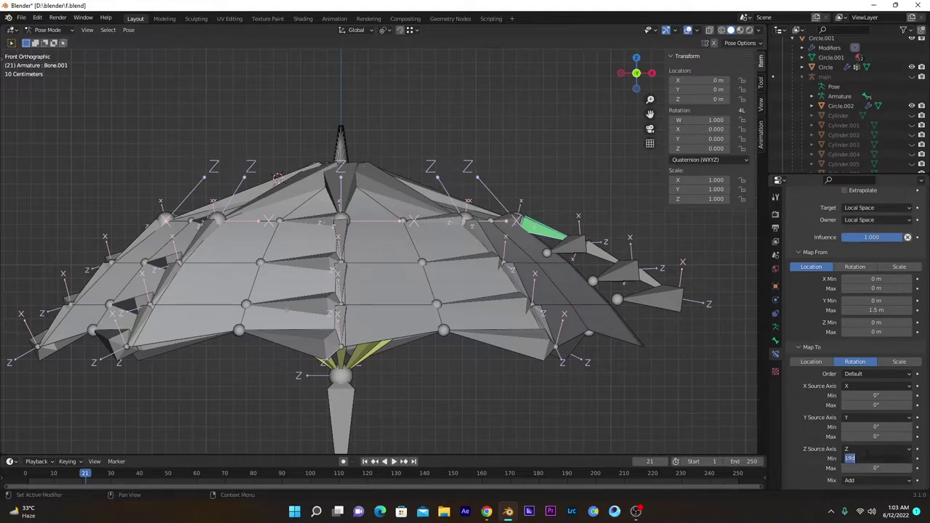
# Set the Map To Z rotation to a minimum of 0° and a maximum of 20°
pyautogui.doubleClick(866, 458)
pyautogui.write('0')
pyautogui.press('Tab')
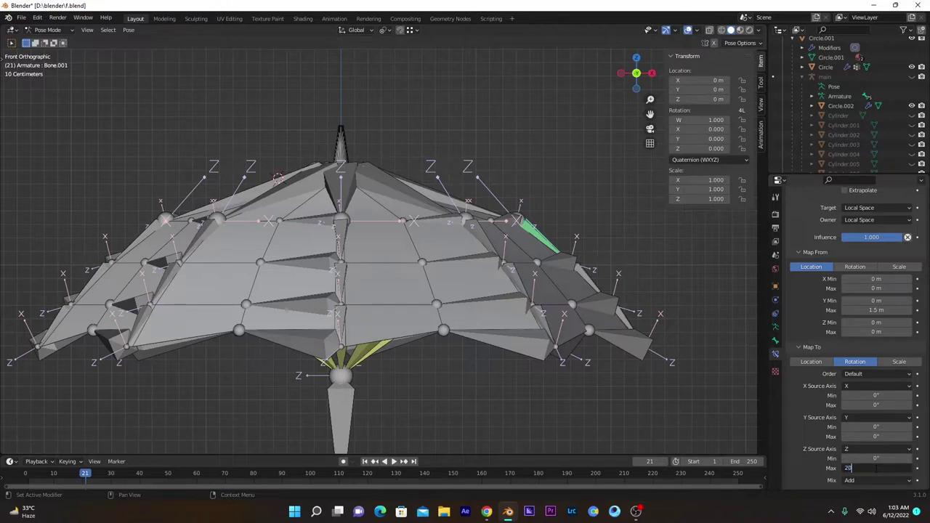
pyautogui.hotkey('shift', 'Tab')
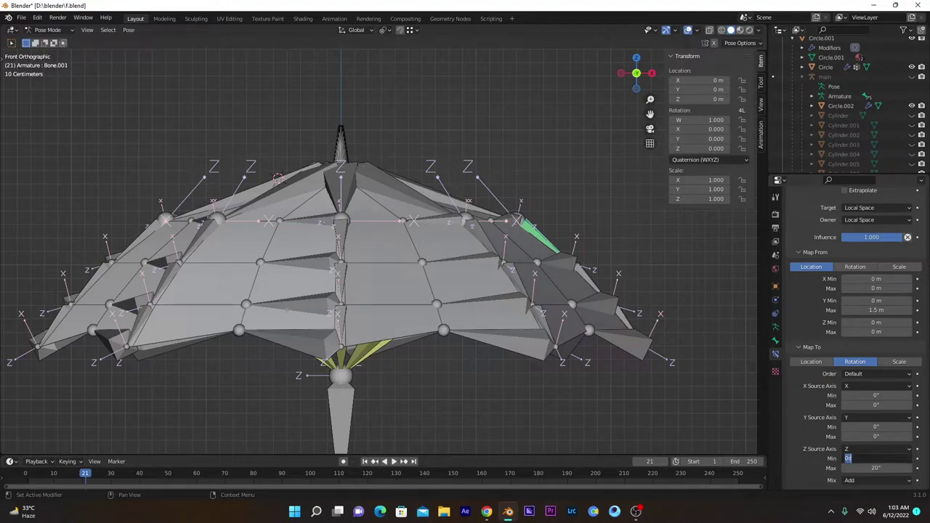
# Set the Map To source axes to Y for Z rotation, X for Y rotation and Z for X rotation
pyautogui.click(865, 448)
pyautogui.click(858, 432)
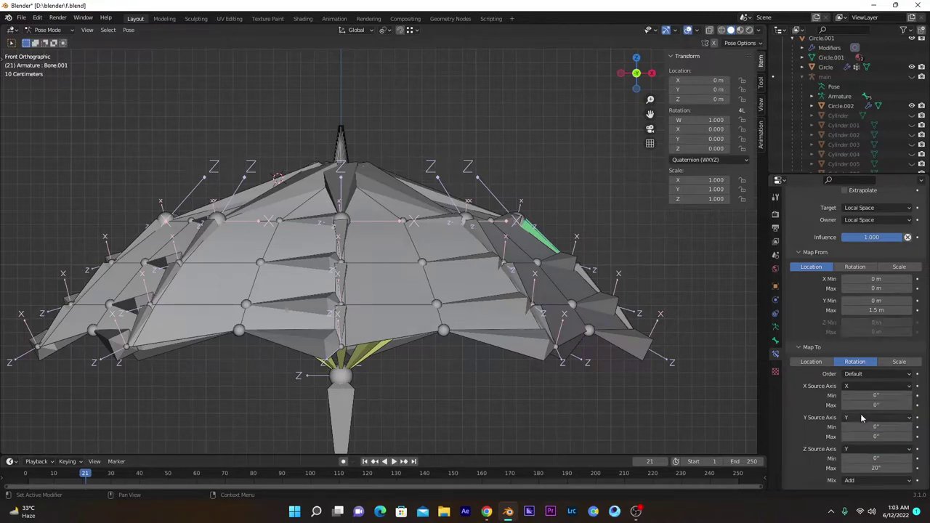
pyautogui.click(861, 418)
pyautogui.click(863, 429)
pyautogui.click(852, 388)
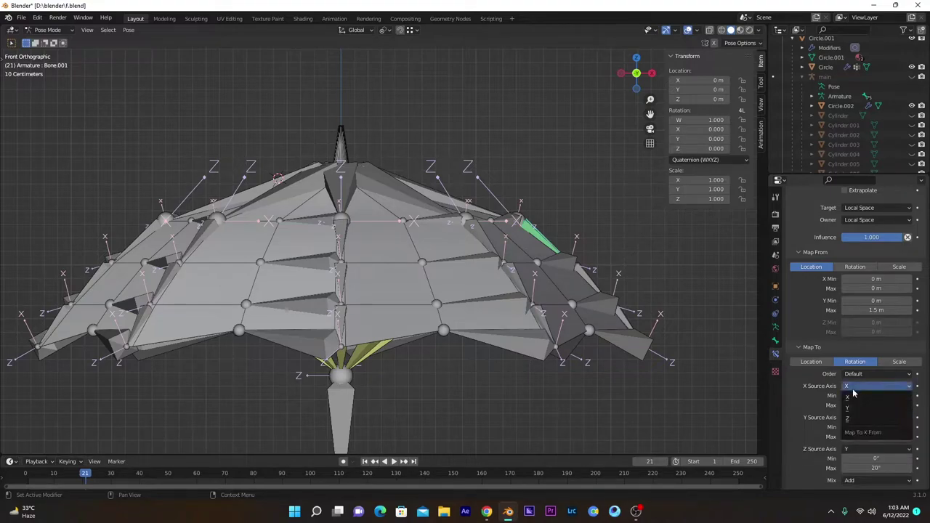
pyautogui.click(855, 408)
pyautogui.click(853, 388)
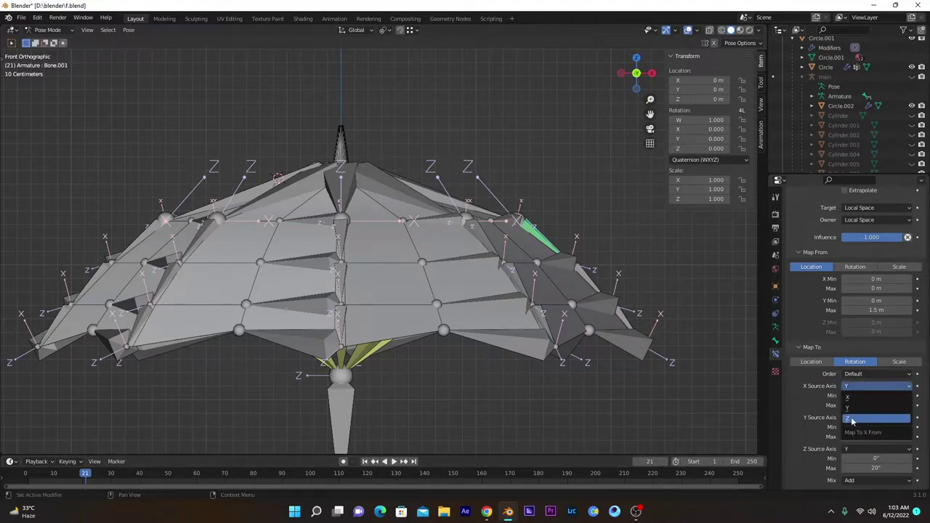
pyautogui.click(847, 419)
# Test the rib constraint by moving the controller bone about 1.14 m down the shaft, then clear its location
pyautogui.click(338, 396)
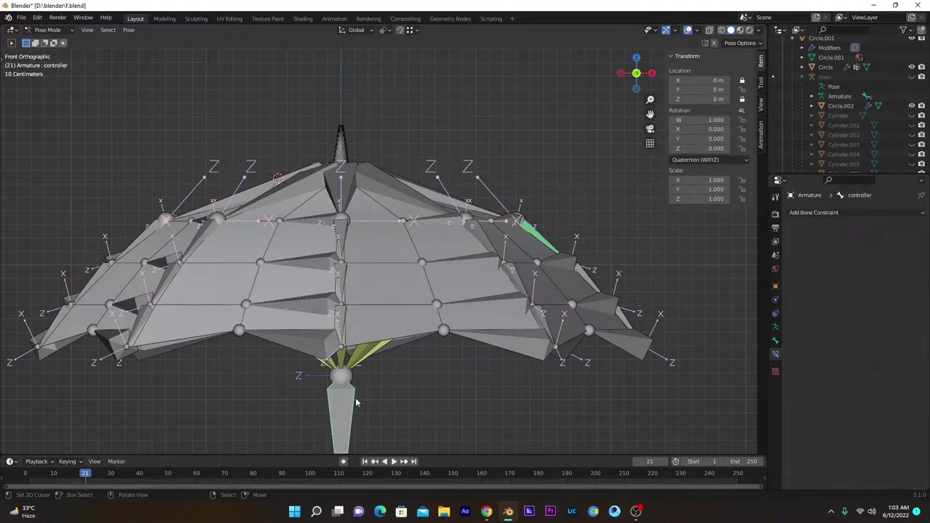
pyautogui.scroll(-6, 355, 394)
pyautogui.press('g')
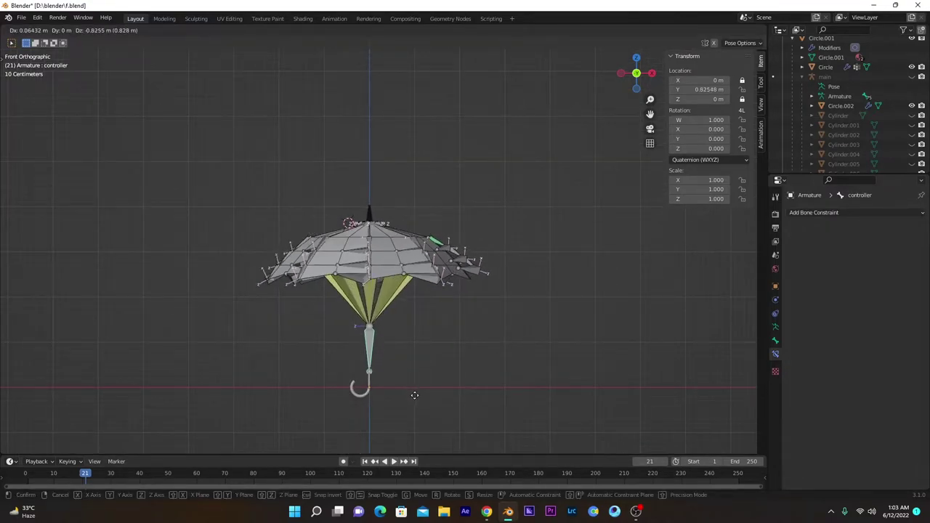
pyautogui.click(419, 413)
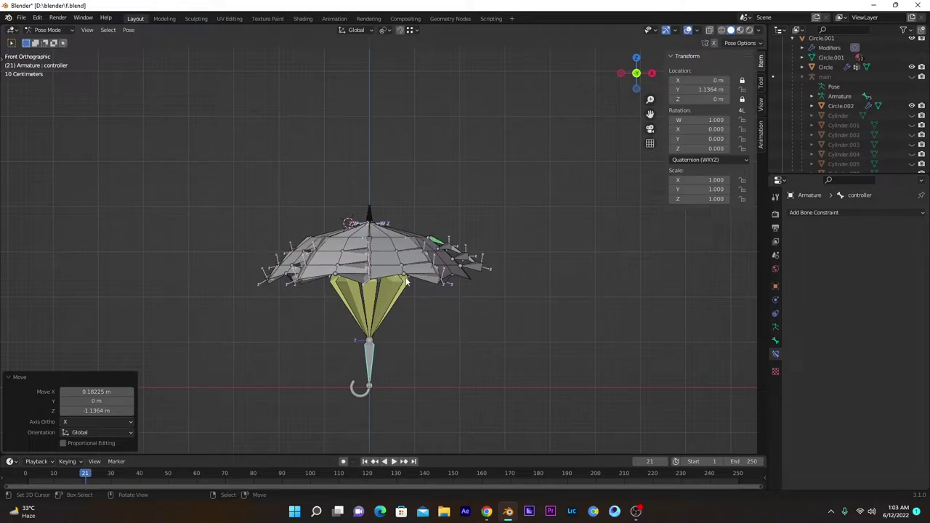
pyautogui.hotkey('alt', 'g')
# Copy Bone.001's Transformation constraint to the matching rib bones around the canopy
pyautogui.moveTo(406, 276); pyautogui.dragTo(380, 309, button='middle')
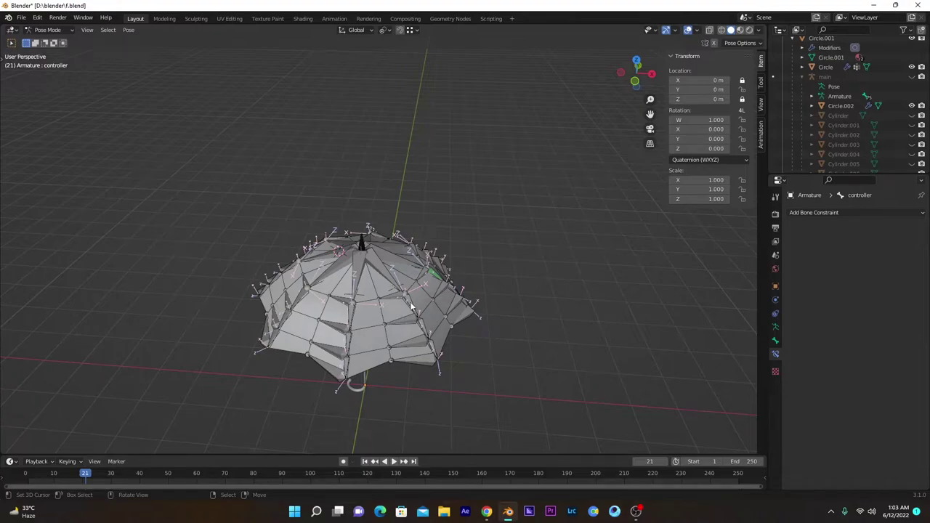
pyautogui.rightClick(412, 304)
pyautogui.keyDown('shift'); pyautogui.rightClick(353, 312); pyautogui.keyUp('shift')
pyautogui.keyDown('shift'); pyautogui.rightClick(298, 298); pyautogui.keyUp('shift')
pyautogui.moveTo(298, 298); pyautogui.dragTo(390, 258, button='middle')
pyautogui.keyDown('shift'); pyautogui.click(411, 296); pyautogui.keyUp('shift')
pyautogui.keyDown('shift'); pyautogui.click(390, 258); pyautogui.keyUp('shift')
pyautogui.moveTo(354, 232); pyautogui.dragTo(325, 274, button='middle')
pyautogui.keyDown('shift'); pyautogui.click(325, 273); pyautogui.keyUp('shift')
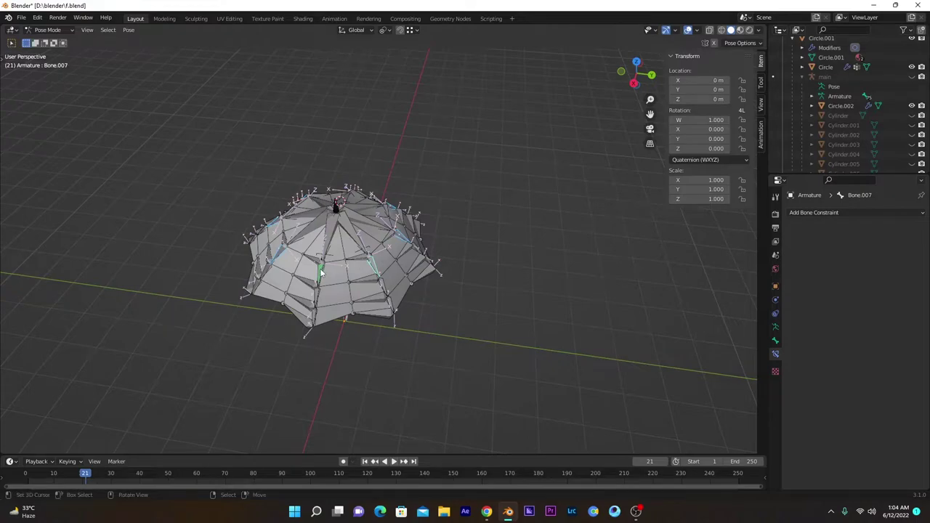
pyautogui.scroll(2, 324, 273)
pyautogui.keyDown('shift'); pyautogui.click(293, 287); pyautogui.keyUp('shift')
pyautogui.click(129, 30)
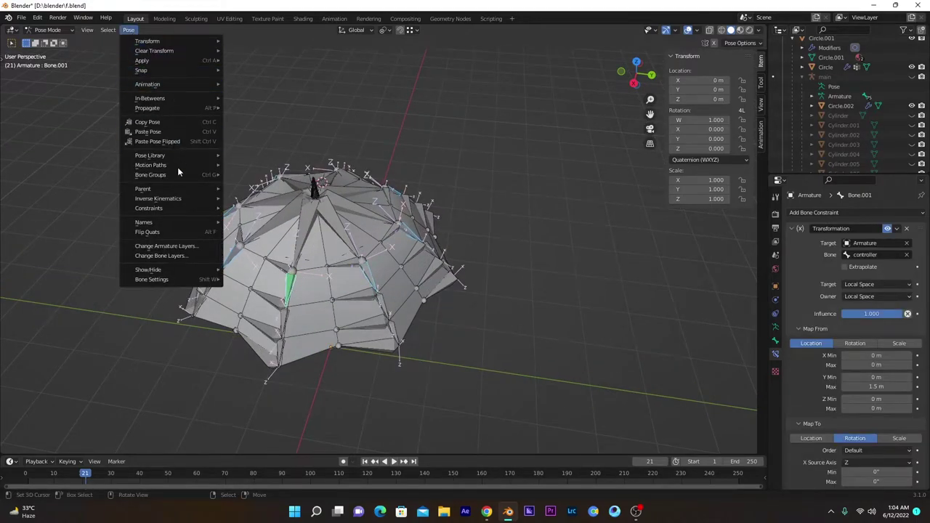
pyautogui.moveTo(182, 208)
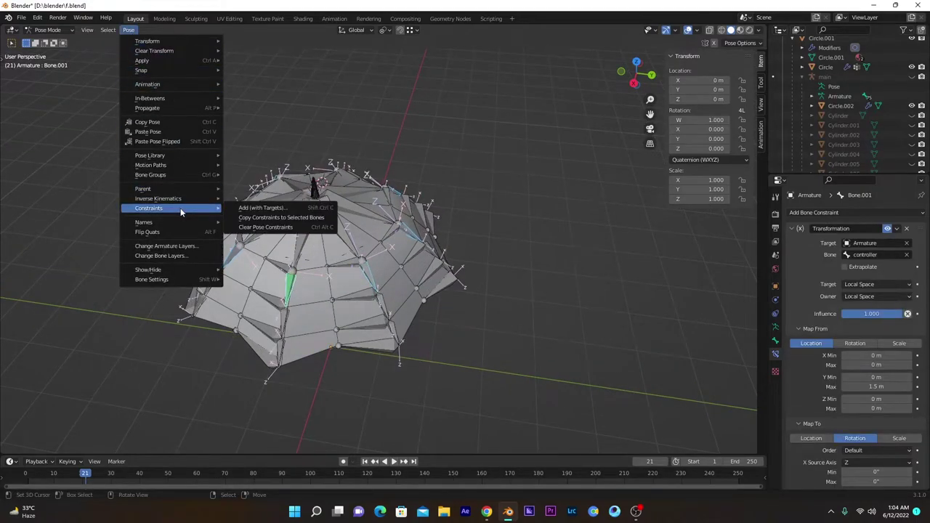
pyautogui.click(262, 216)
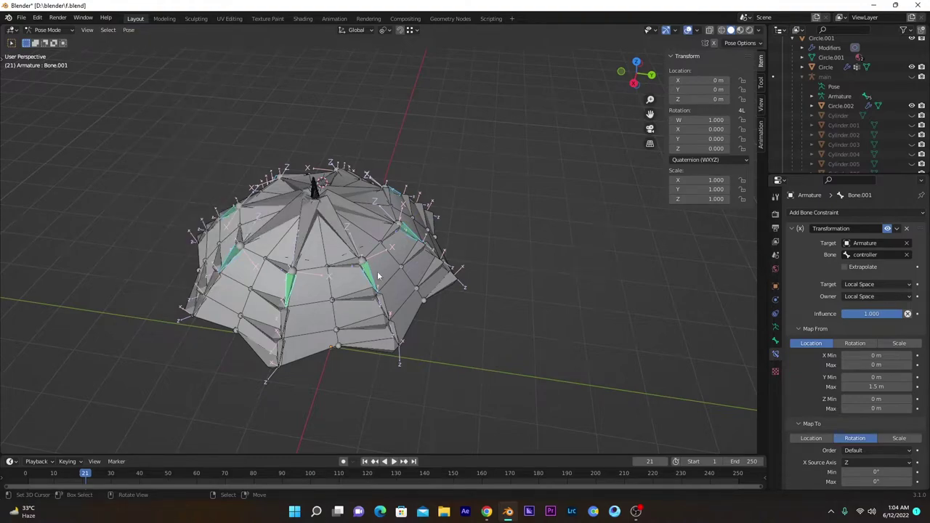
# Test the copied rib constraints by moving the controller down the shaft, cancel the move and save the file
pyautogui.moveTo(377, 272); pyautogui.dragTo(387, 231, button='middle')
pyautogui.click(320, 333)
pyautogui.scroll(-4, 377, 279)
pyautogui.moveTo(389, 274); pyautogui.dragTo(391, 281, button='middle')
pyautogui.press('g')
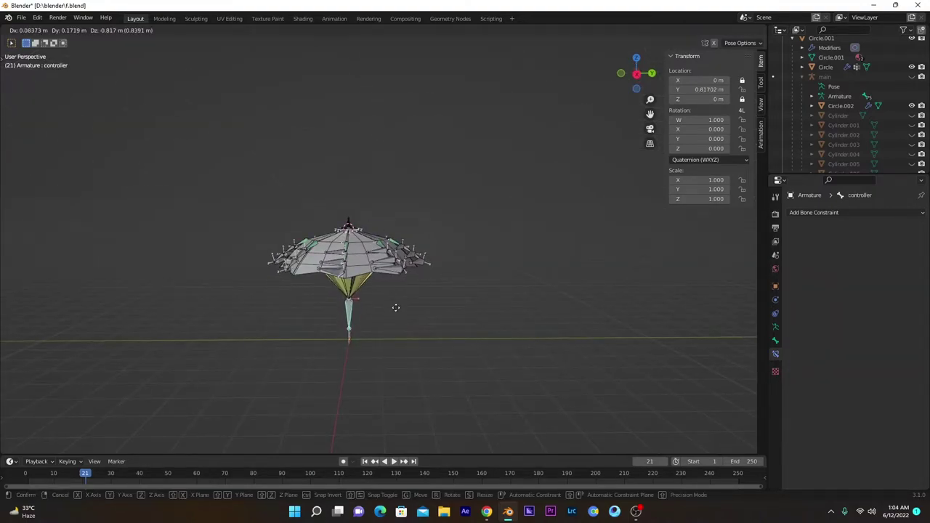
pyautogui.rightClick(407, 266)
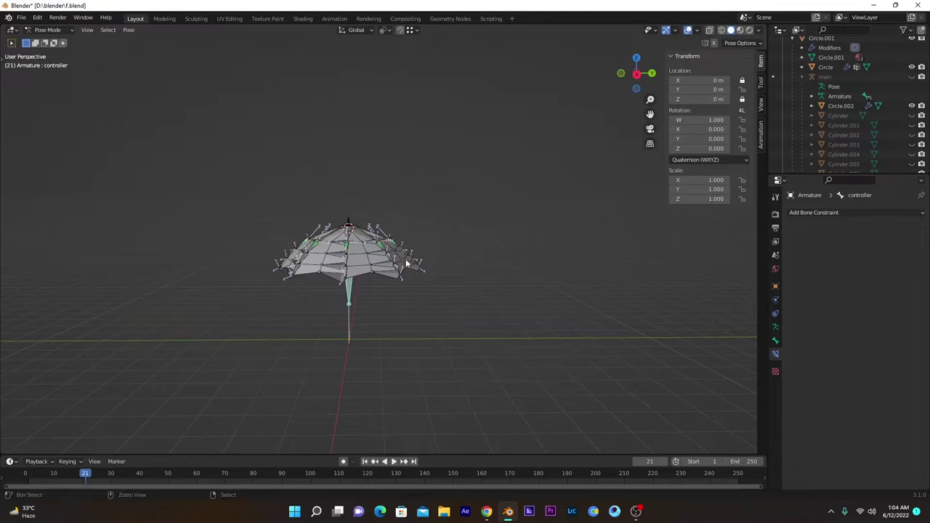
pyautogui.hotkey('ctrl', 's')
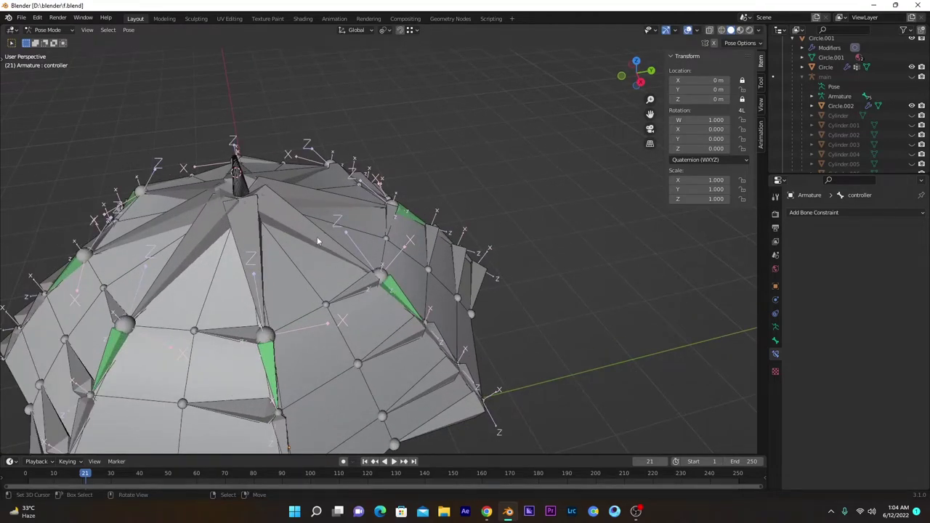
# Add a Child Of constraint to Bone.007 with the adjoining upper rib bone, Bone.005, as its target
pyautogui.scroll(-3, 317, 236)
pyautogui.click(350, 247)
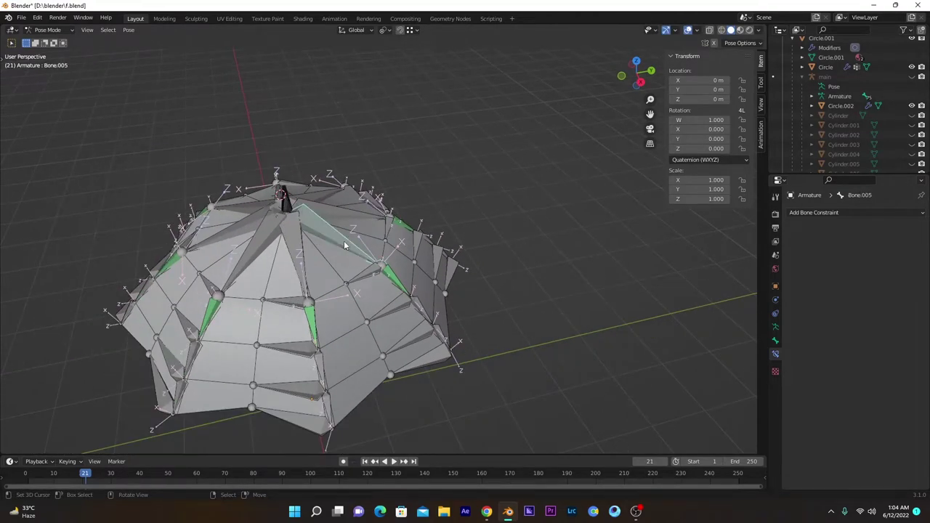
pyautogui.click(393, 282)
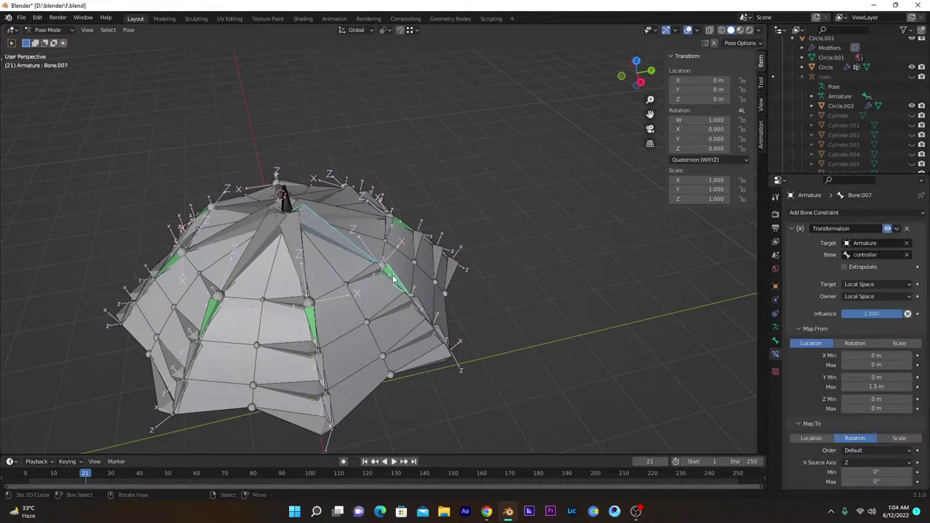
pyautogui.hotkey('ctrl', 'shift', 'c')
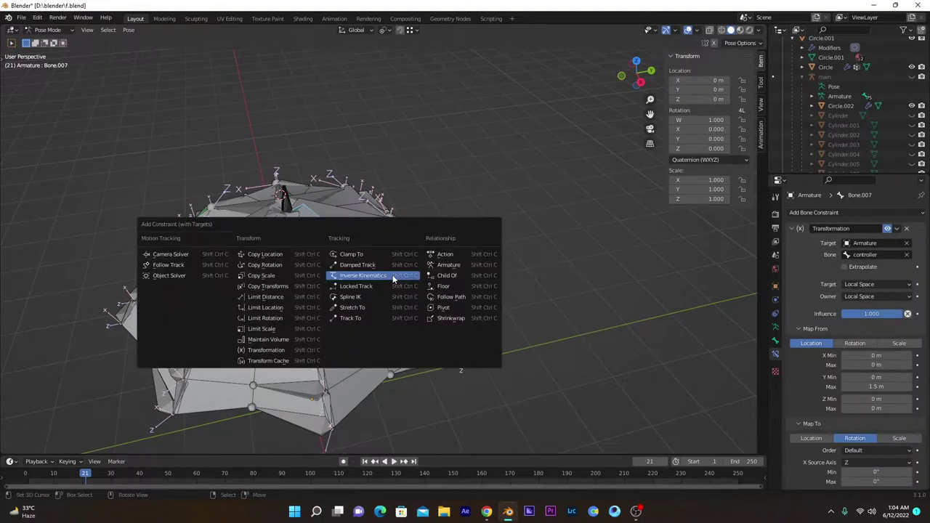
pyautogui.click(445, 276)
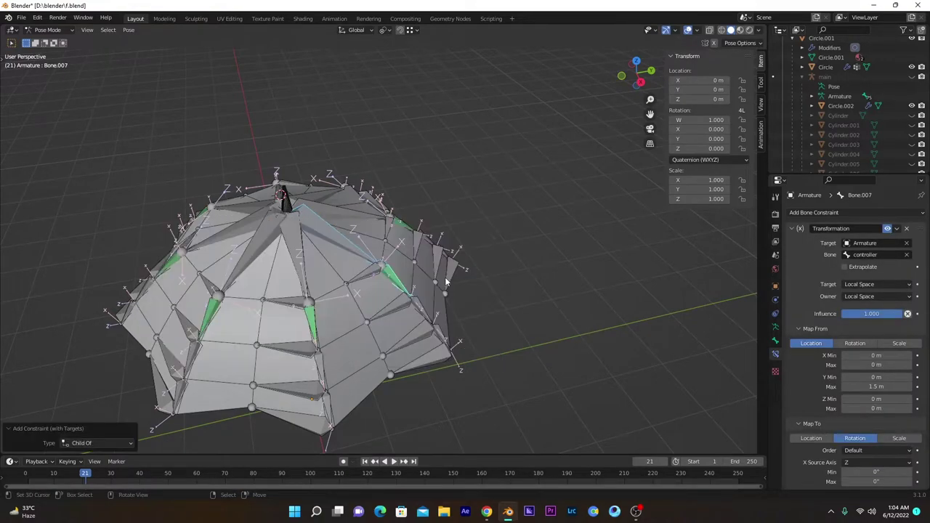
# Test the new Child Of constraint by moving the controller bone about 1.43 m down the shaft, then cancel the move
pyautogui.moveTo(337, 305); pyautogui.dragTo(296, 359, button='middle')
pyautogui.click(297, 360)
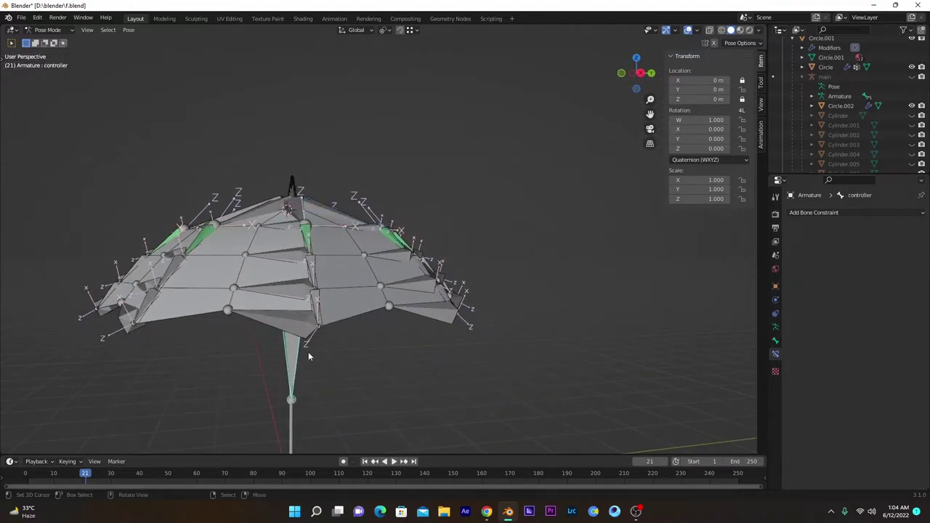
pyautogui.press('g')
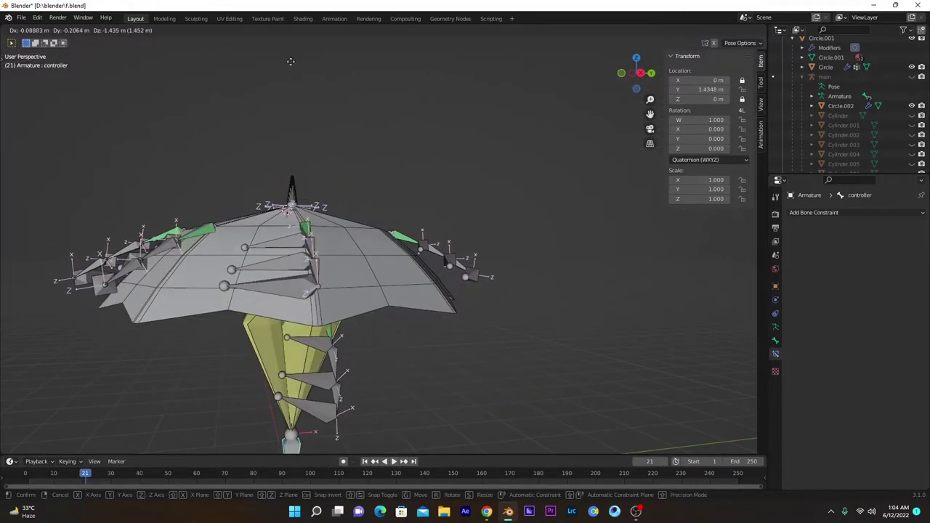
pyautogui.press('Escape')
# Add a Child Of constraint to Bone.012 targeting the upper rib bone directly above it
pyautogui.moveTo(390, 164); pyautogui.dragTo(364, 210, button='middle')
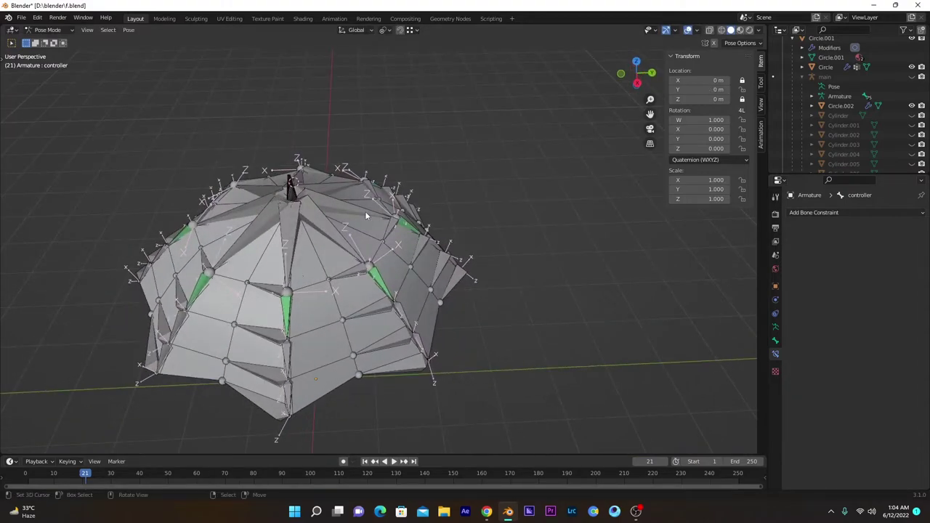
pyautogui.rightClick(400, 223)
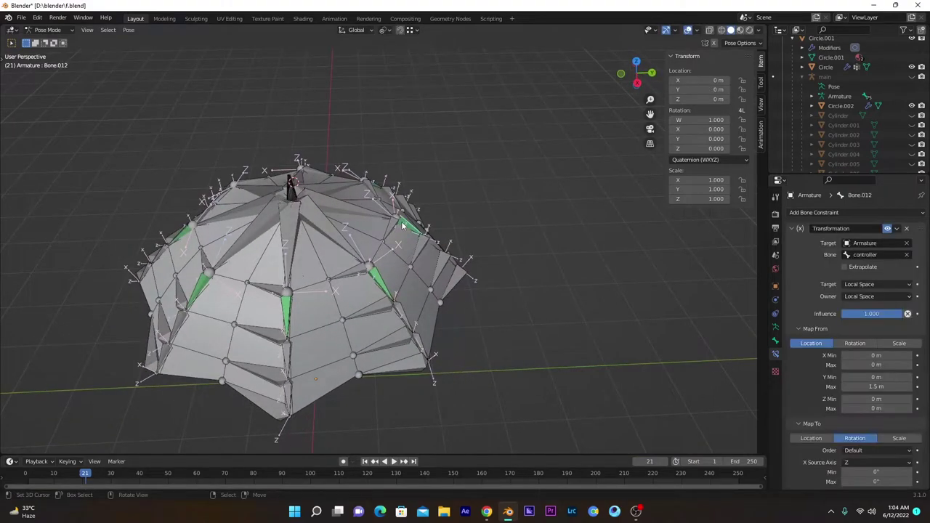
pyautogui.rightClick(373, 214)
pyautogui.click(409, 227)
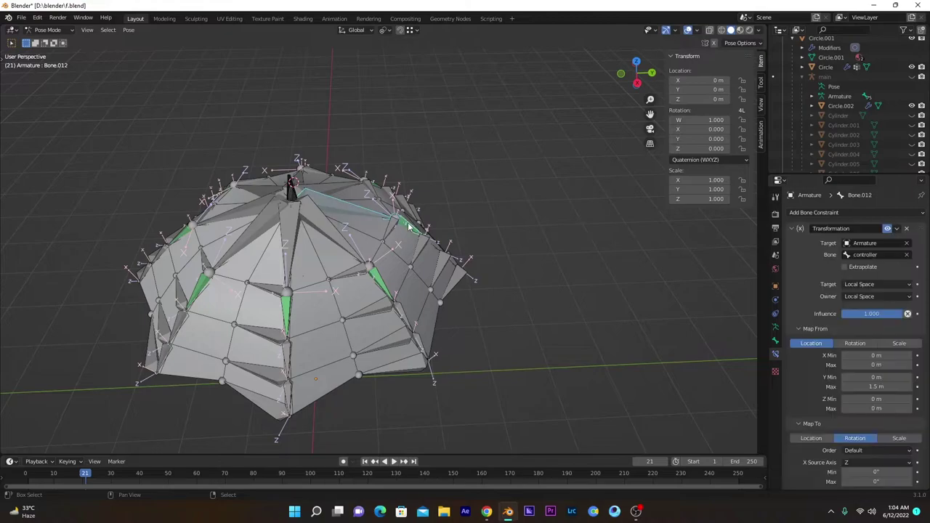
pyautogui.hotkey('shift', 'ctrl', 'c')
pyautogui.click(415, 224)
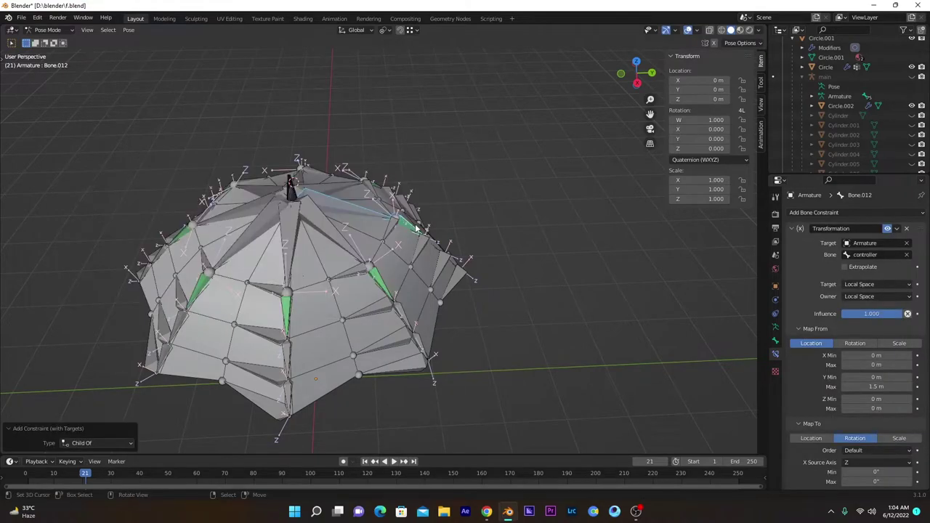
# Add Child Of constraints to Bone.017 and the constrained bone of the next rib, each targeting its own upper rib bone
pyautogui.moveTo(415, 224); pyautogui.dragTo(406, 276, button='middle')
pyautogui.rightClick(369, 152)
pyautogui.keyDown('shift'); pyautogui.rightClick(393, 146); pyautogui.keyUp('shift')
pyautogui.hotkey('ctrl', 'shift', 'c')
pyautogui.click(393, 146)
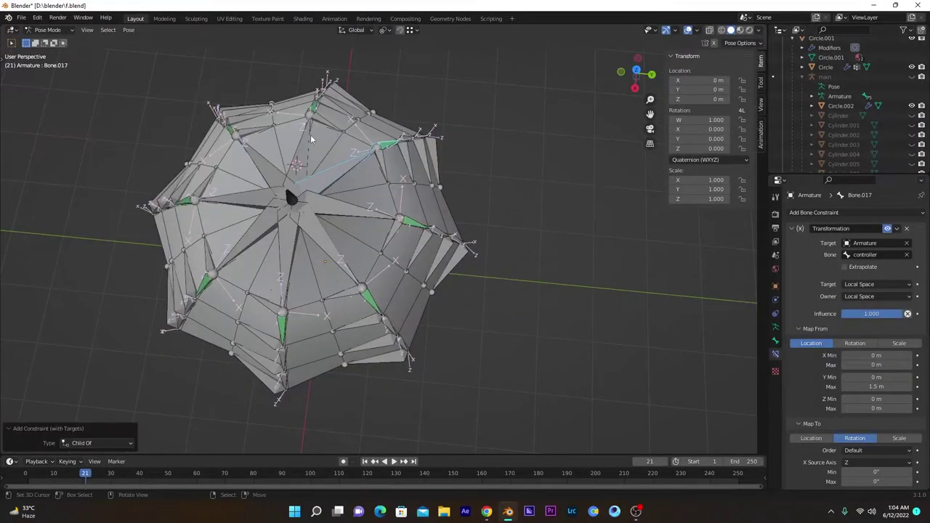
pyautogui.rightClick(311, 137)
pyautogui.keyDown('shift'); pyautogui.rightClick(315, 107); pyautogui.keyUp('shift')
pyautogui.hotkey('ctrl', 'shift', 'c')
pyautogui.click(316, 108)
# Undo the wrong constraint on Bone.027 and add a Child Of constraint targeting its upper rib bone instead
pyautogui.rightClick(251, 151)
pyautogui.keyDown('shift'); pyautogui.rightClick(230, 130); pyautogui.keyUp('shift')
pyautogui.hotkey('ctrl', 'shift', 'c')
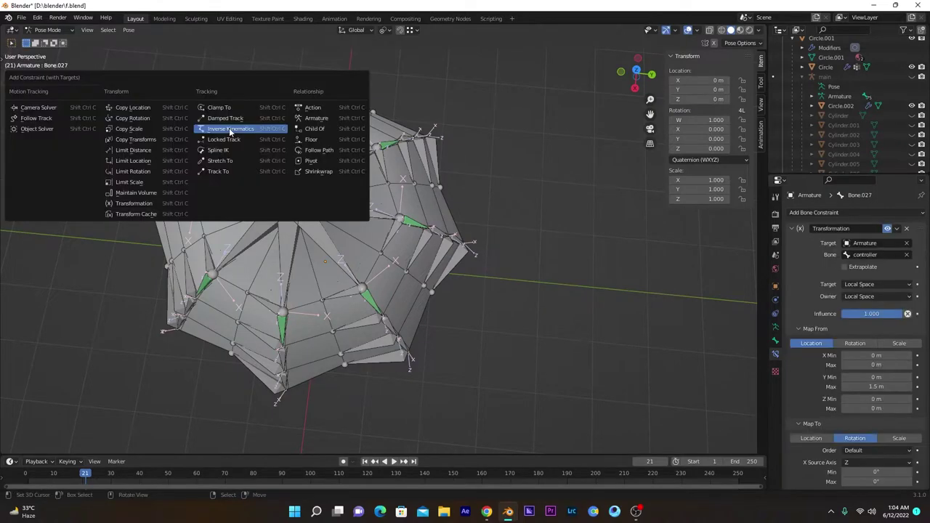
pyautogui.click(230, 130)
pyautogui.hotkey('ctrl', 'z')
pyautogui.hotkey('ctrl', 'shift', 'c')
pyautogui.click(316, 143)
# Add Child Of constraints to Bone.032 and Bone.037, each targeting the upper rib bone it continues
pyautogui.rightClick(220, 196)
pyautogui.keyDown('shift'); pyautogui.rightClick(186, 201); pyautogui.keyUp('shift')
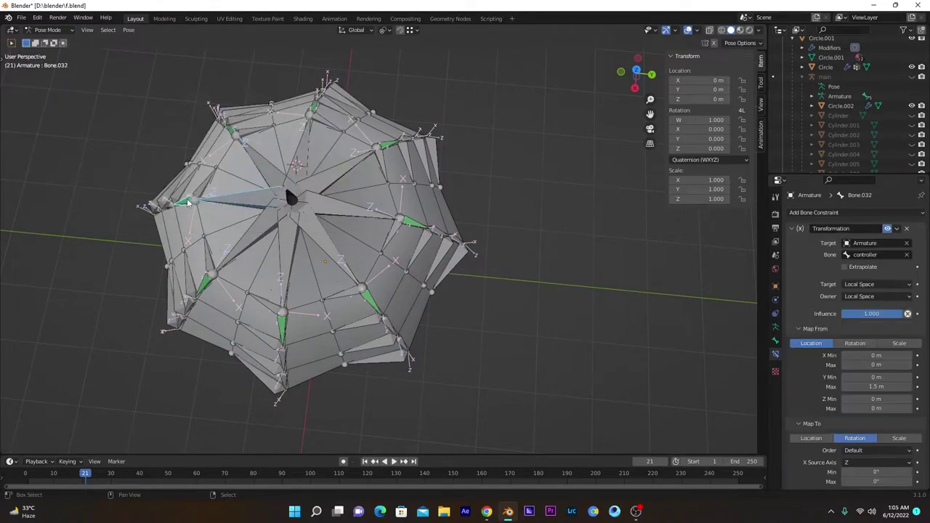
pyautogui.hotkey('ctrl', 'shift', 'c')
pyautogui.click(315, 201)
pyautogui.rightClick(239, 248)
pyautogui.keyDown('shift'); pyautogui.rightClick(203, 285); pyautogui.keyUp('shift')
pyautogui.hotkey('ctrl', 'shift', 'c')
pyautogui.click(302, 284)
# Test the ribs from the front with the controller bone, then select Bone.001 together with its upper rib bone
pyautogui.moveTo(301, 284); pyautogui.dragTo(314, 212, button='middle')
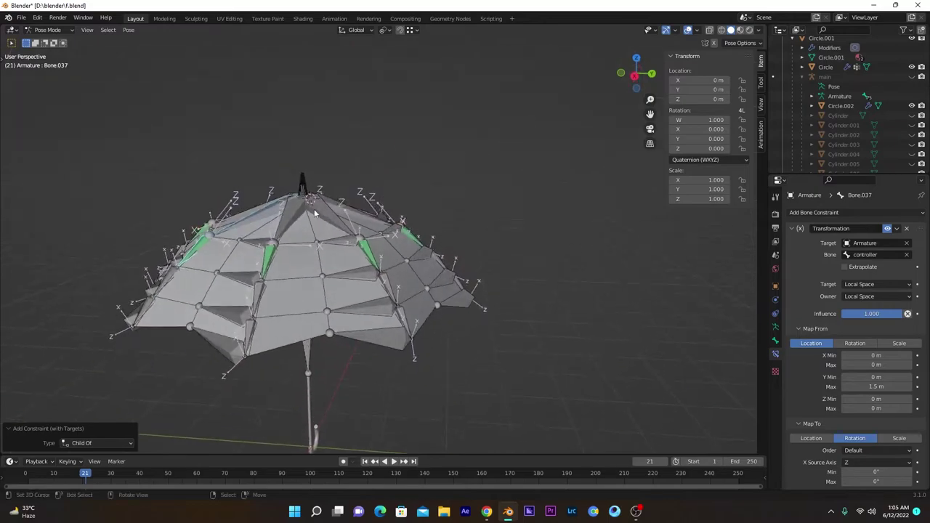
pyautogui.scroll(-3, 320, 218)
pyautogui.press('KP_1')
pyautogui.rightClick(368, 306)
pyautogui.scroll(3, 369, 306)
pyautogui.press('g')
pyautogui.moveTo(465, 299); pyautogui.dragTo(479, 363, button='middle')
pyautogui.rightClick(465, 294)
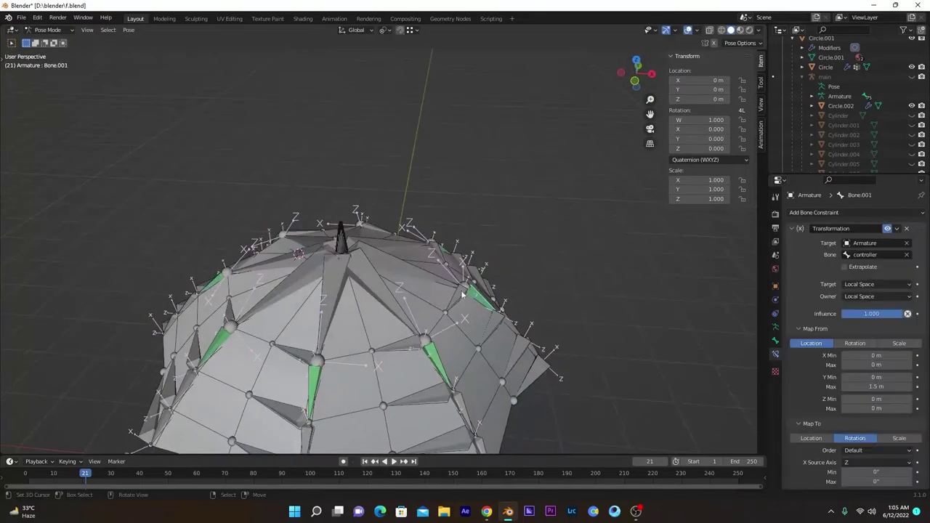
pyautogui.rightClick(445, 280)
pyautogui.keyDown('shift'); pyautogui.rightClick(474, 296); pyautogui.keyUp('shift')
# Test the rig by moving the controller bone about 1 m up the shaft, then cancel the move
pyautogui.scroll(-4, 474, 296)
pyautogui.moveTo(429, 305); pyautogui.dragTo(375, 305, button='middle')
pyautogui.click(370, 308)
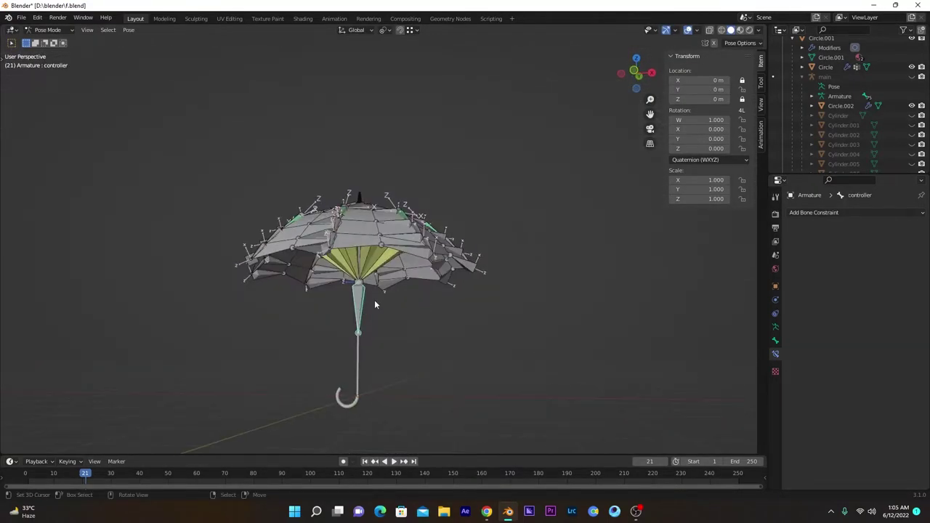
pyautogui.press('g')
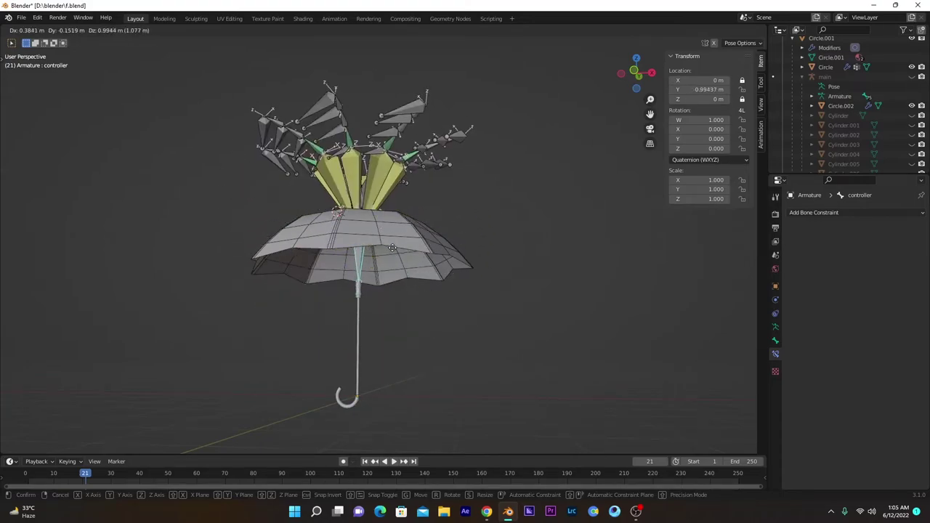
pyautogui.press('Escape')
# Add a Limit Location constraint to the controller bone with minimum Y at 0 m and maximum Y at 1.5 m
pyautogui.click(835, 212)
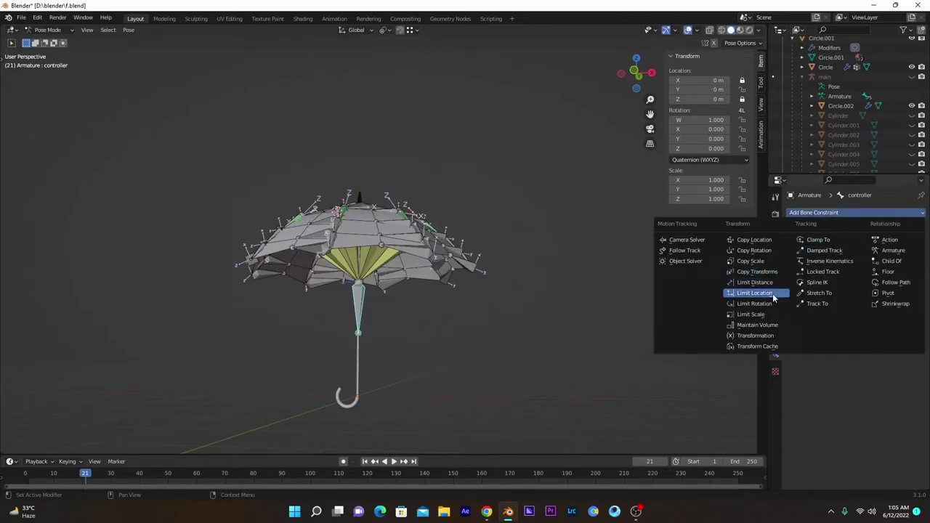
pyautogui.click(748, 297)
pyautogui.click(844, 289)
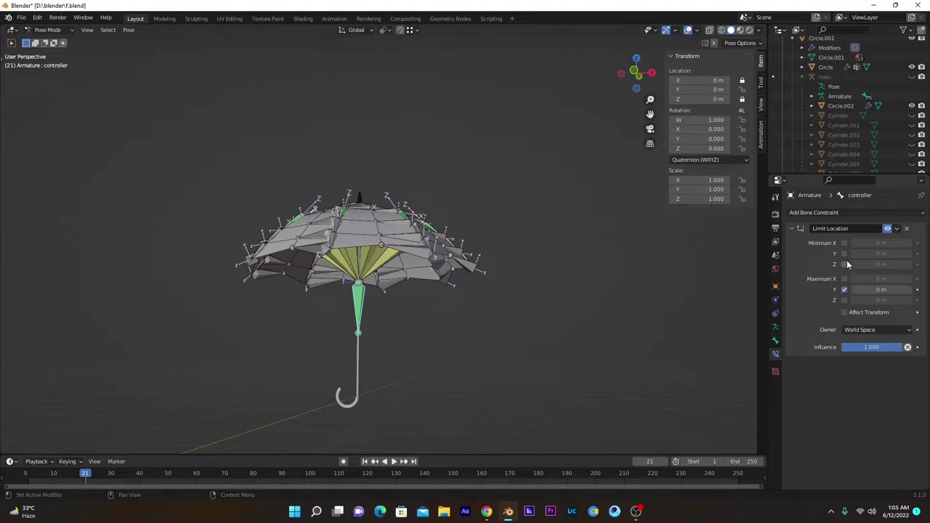
pyautogui.click(844, 253)
pyautogui.click(876, 289)
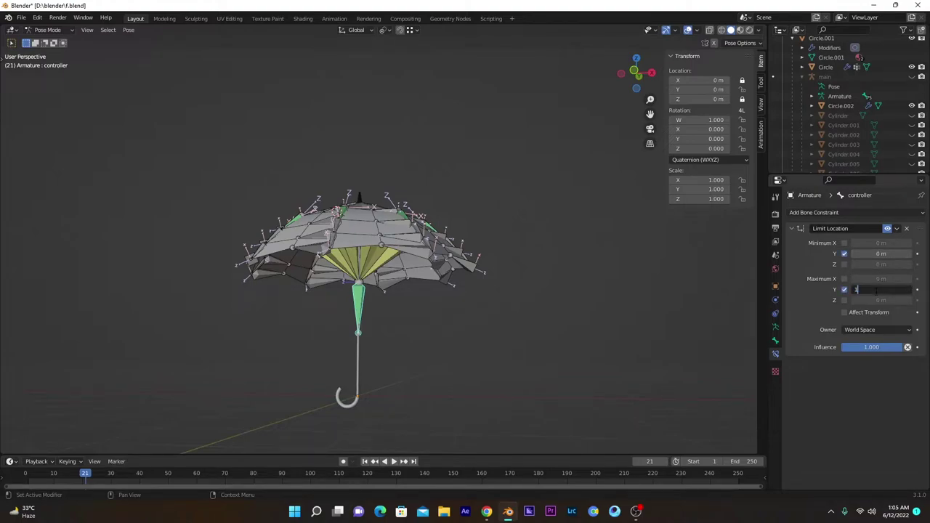
pyautogui.press('Return')
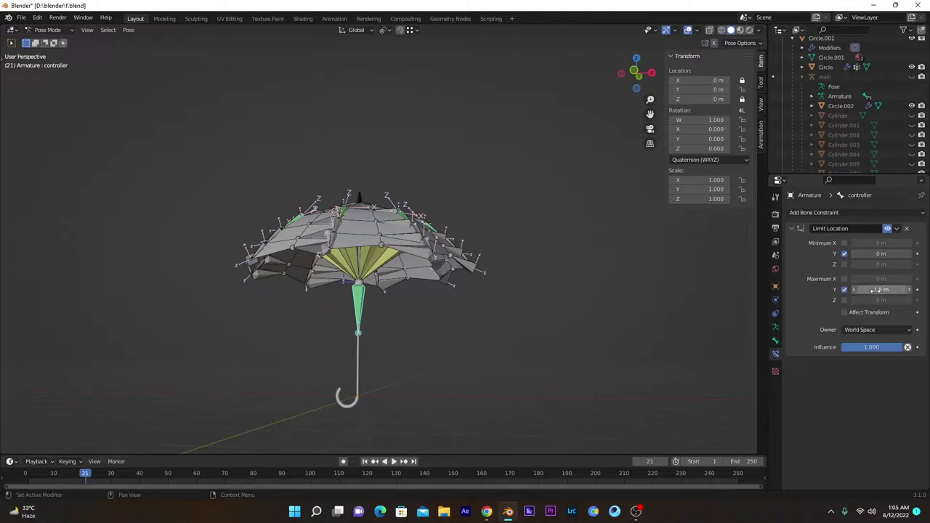
# Set the Limit Location owner to Local Space and test it by moving the controller upward, then cancel the move
pyautogui.click(875, 329)
pyautogui.click(861, 389)
pyautogui.press('g')
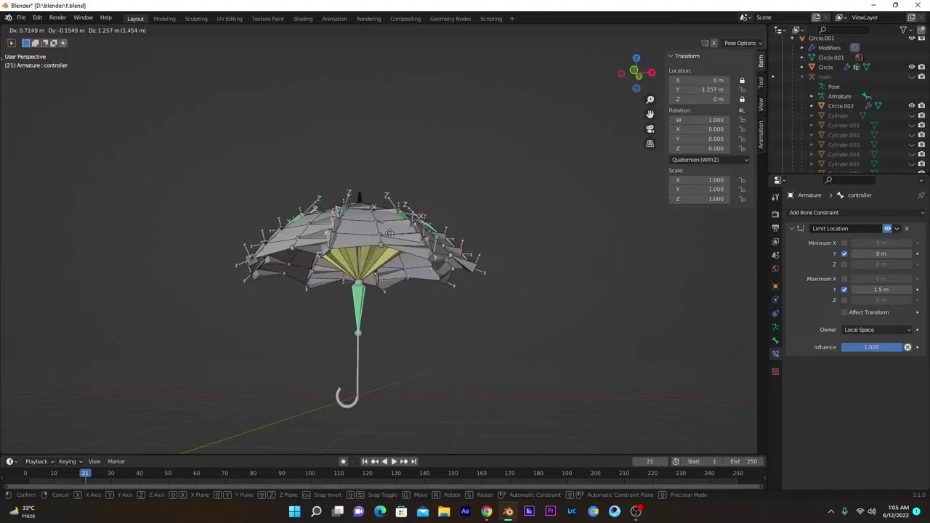
pyautogui.rightClick(369, 207)
# Add a Transformation constraint to Bone.002, the rib bone just below the already constrained Bone.001
pyautogui.scroll(3, 451, 299)
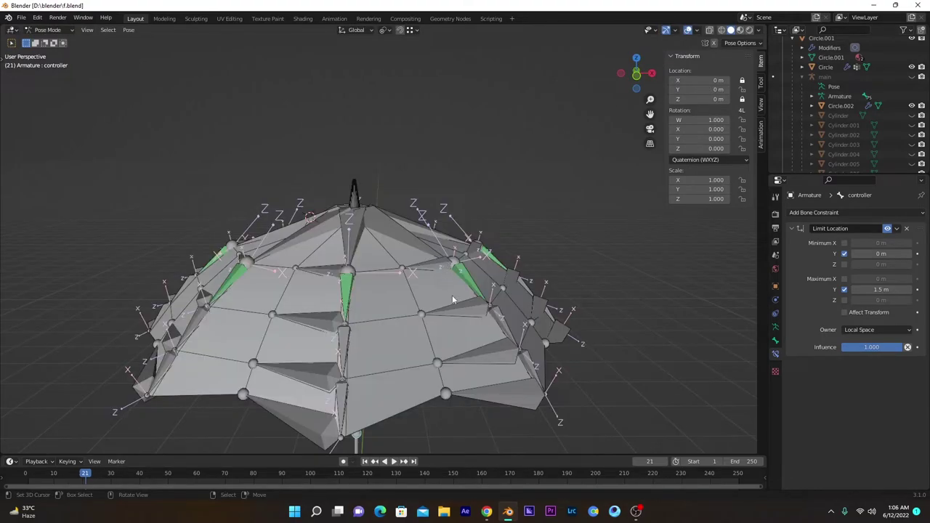
pyautogui.rightClick(504, 333)
pyautogui.press('KP_1')
pyautogui.click(500, 268)
pyautogui.scroll(2, 500, 267)
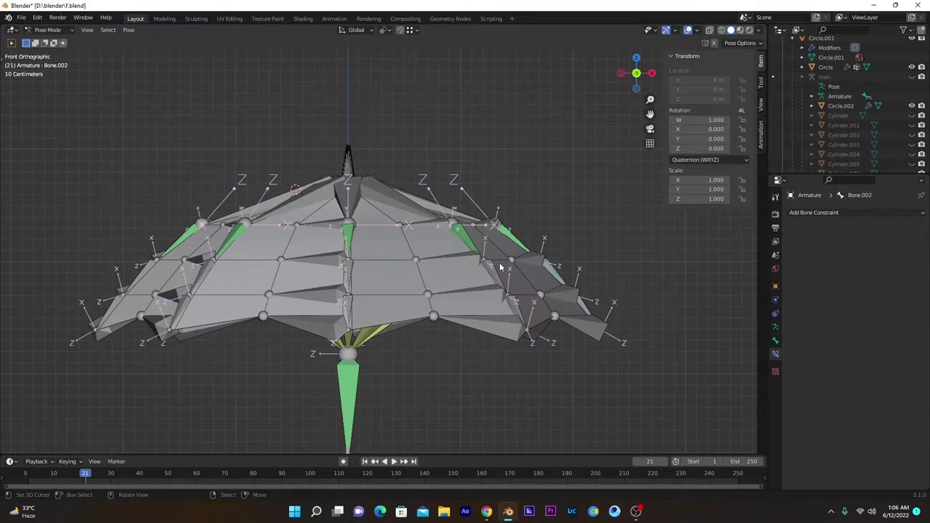
pyautogui.scroll(2, 515, 260)
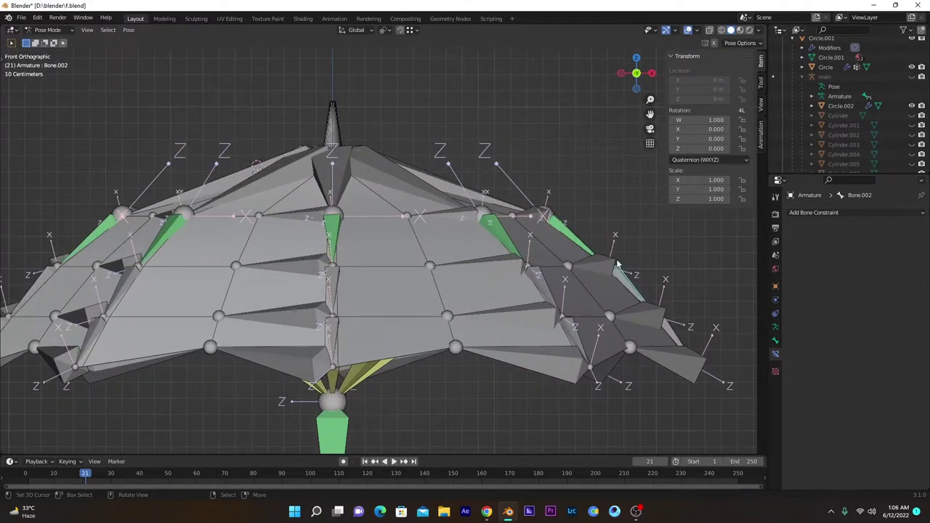
pyautogui.scroll(2, 509, 298)
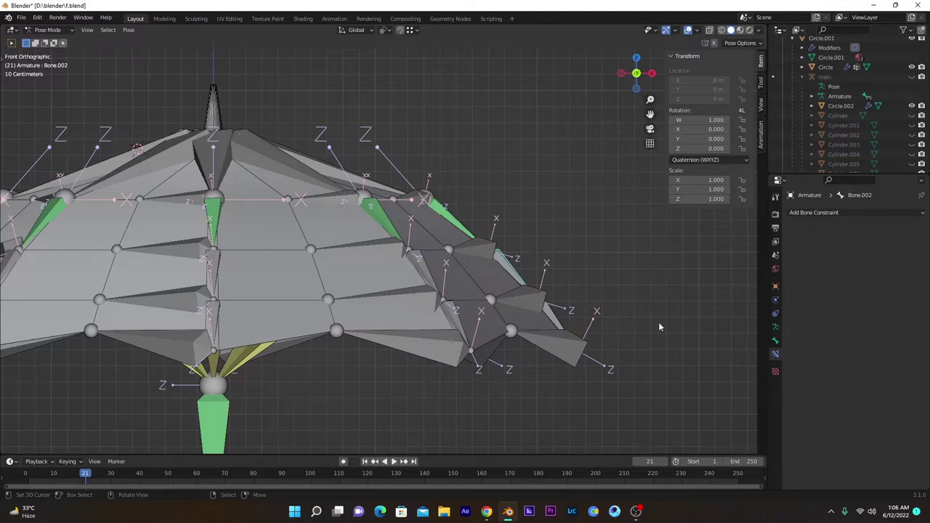
pyautogui.click(815, 213)
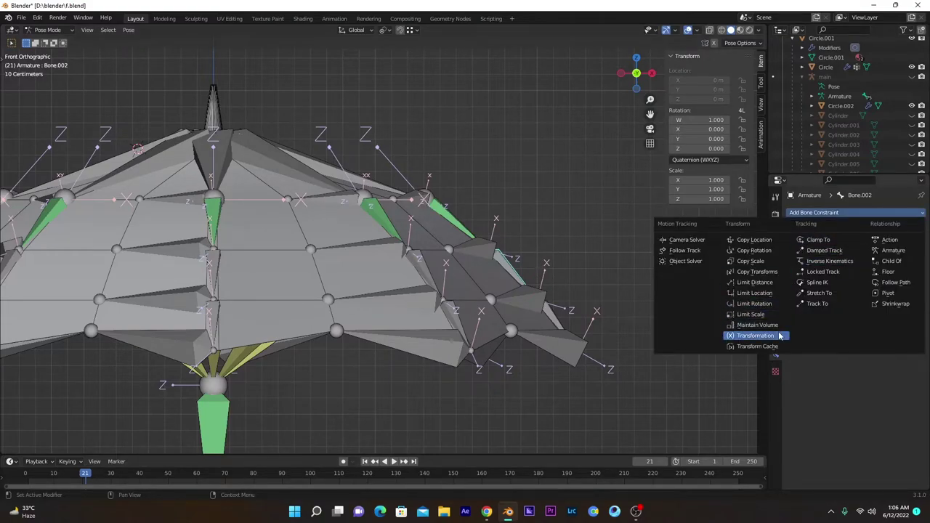
pyautogui.click(754, 336)
# Set the Transformation constraint's target to the Armature and its bone to controller
pyautogui.click(905, 244)
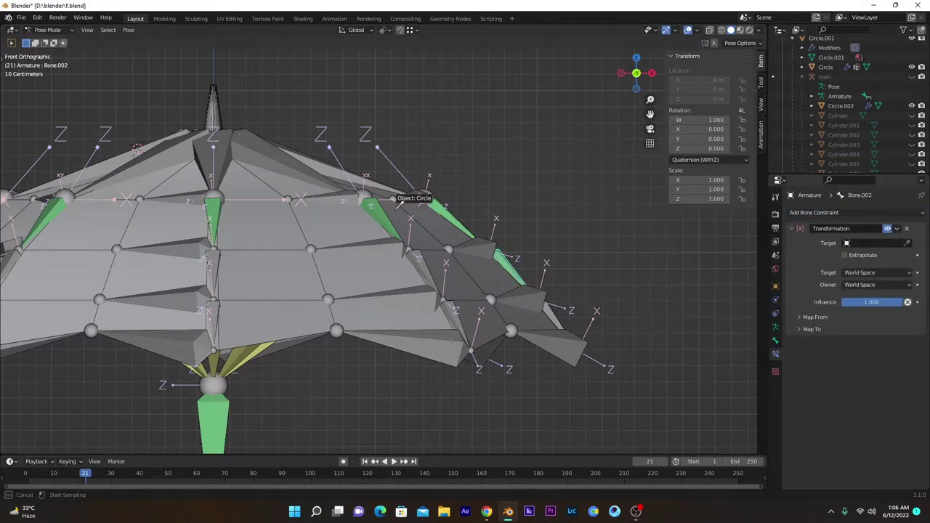
pyautogui.click(344, 202)
pyautogui.click(878, 255)
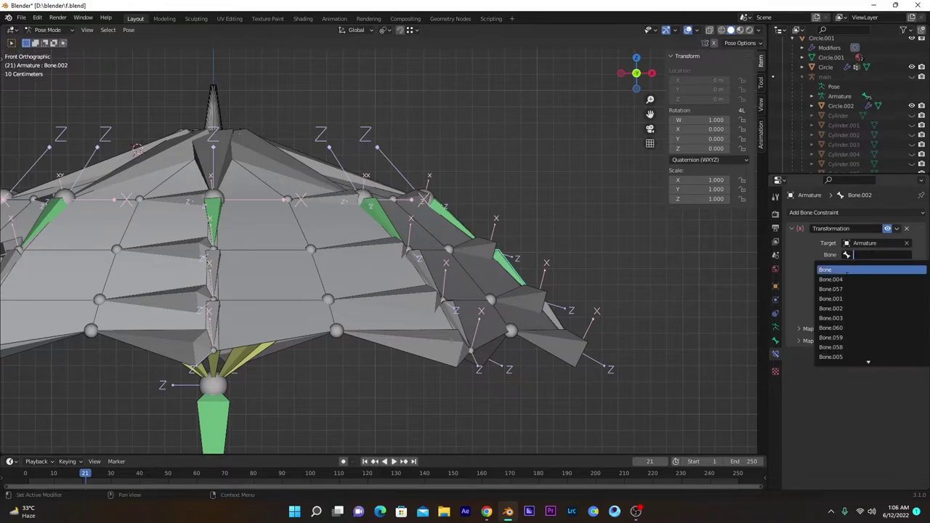
pyautogui.write('con')
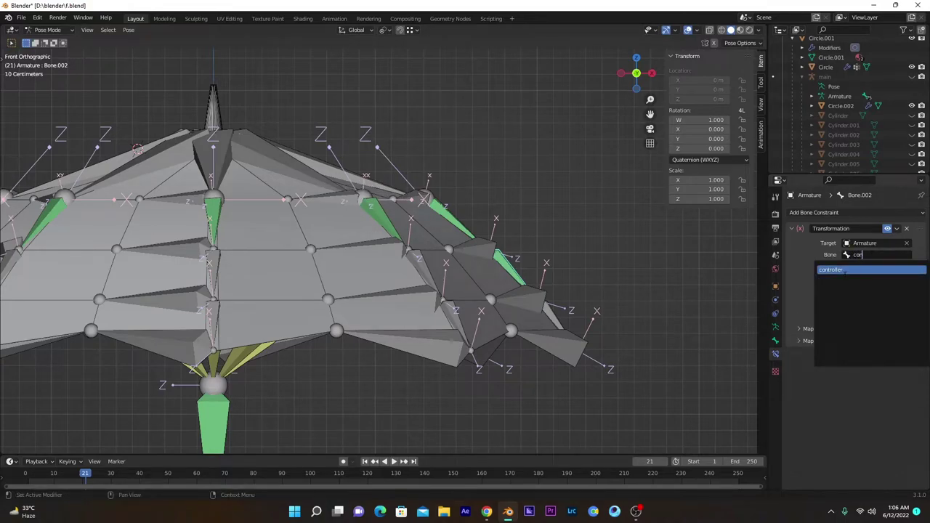
pyautogui.click(844, 270)
# Set both the target and owner spaces of Bone.002's Transformation constraint to Local Space
pyautogui.click(861, 284)
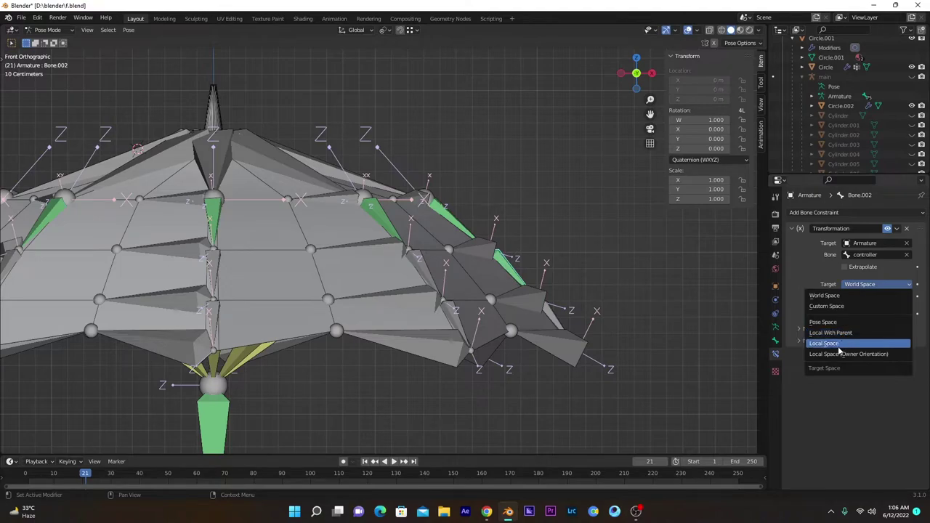
pyautogui.click(838, 345)
pyautogui.click(872, 296)
pyautogui.click(855, 356)
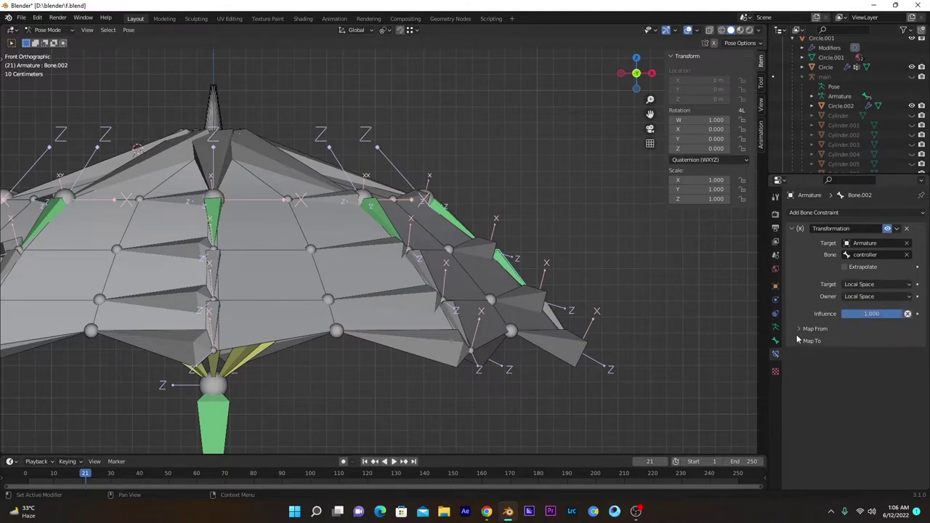
# Set the Map From location Y maximum to 1.5 m and switch Map To to Rotation
pyautogui.click(802, 329)
pyautogui.doubleClick(872, 387)
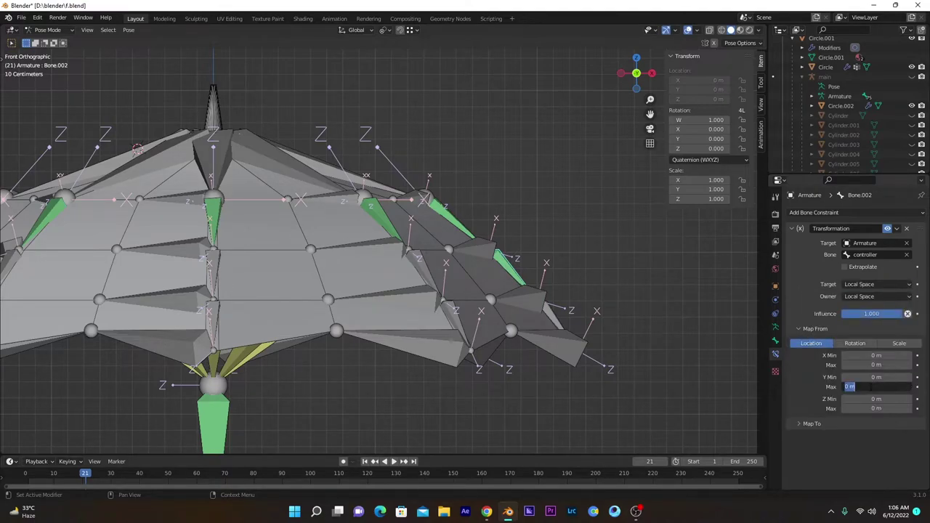
pyautogui.write('1.5')
pyautogui.press('Return')
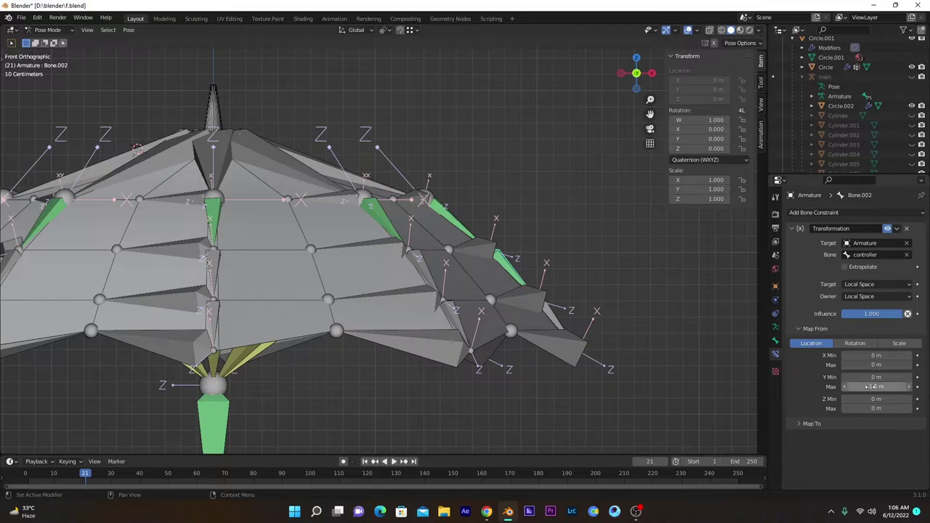
pyautogui.click(802, 424)
pyautogui.click(857, 438)
pyautogui.scroll(-3, 821, 373)
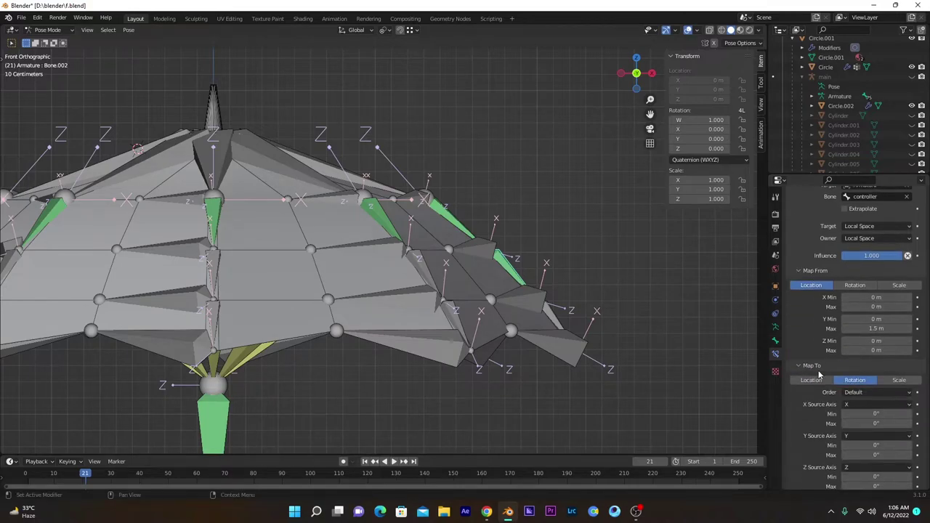
# Set the Map To Z rotation of Bone.002's Transformation constraint to a 0° minimum and 5° maximum
pyautogui.moveTo(874, 459); pyautogui.dragTo(892, 459)
pyautogui.click(873, 460)
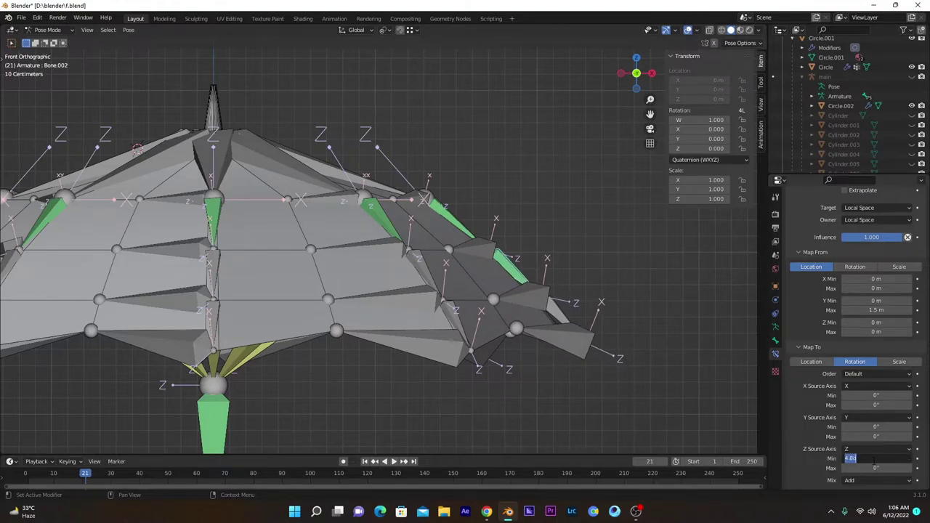
pyautogui.press('Return')
pyautogui.click(873, 459)
pyautogui.press('Tab')
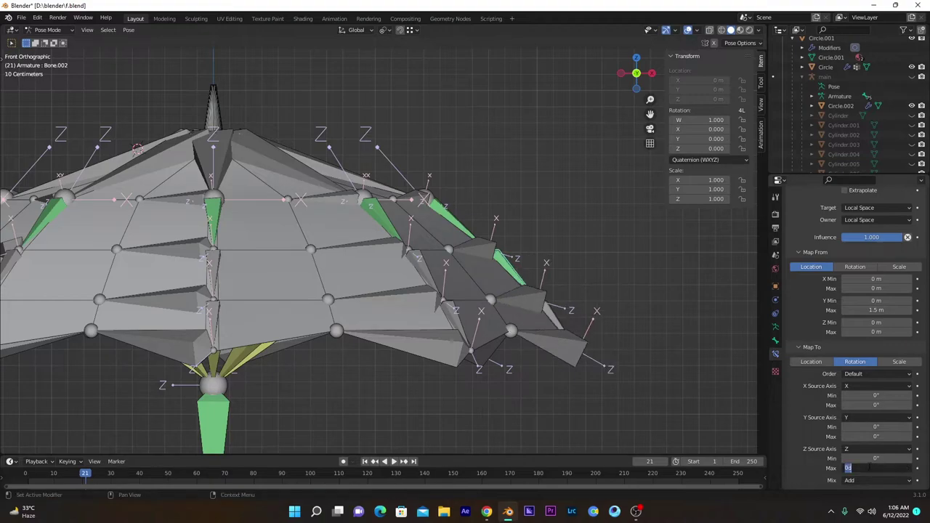
pyautogui.write('5')
pyautogui.press('Return')
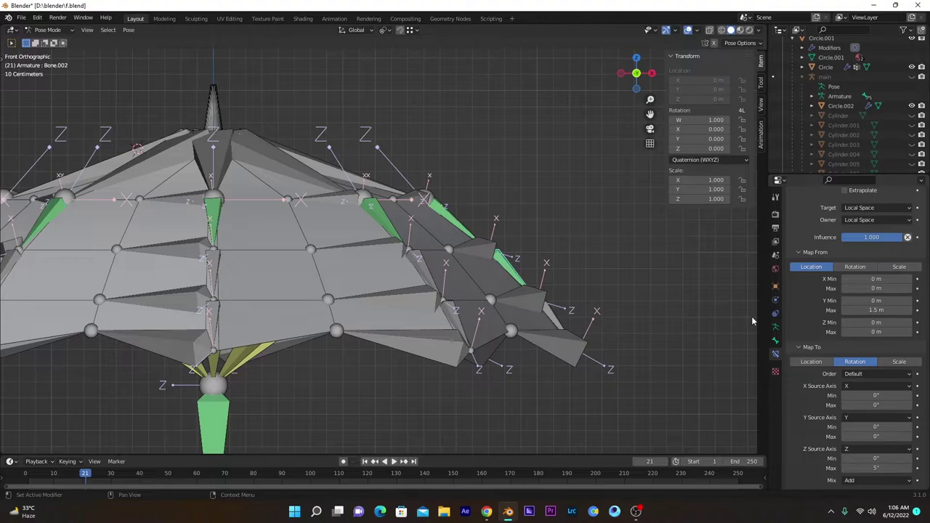
# Remap the constraint's rotation source axes so Z takes Y, Y takes X and X takes Z
pyautogui.click(866, 449)
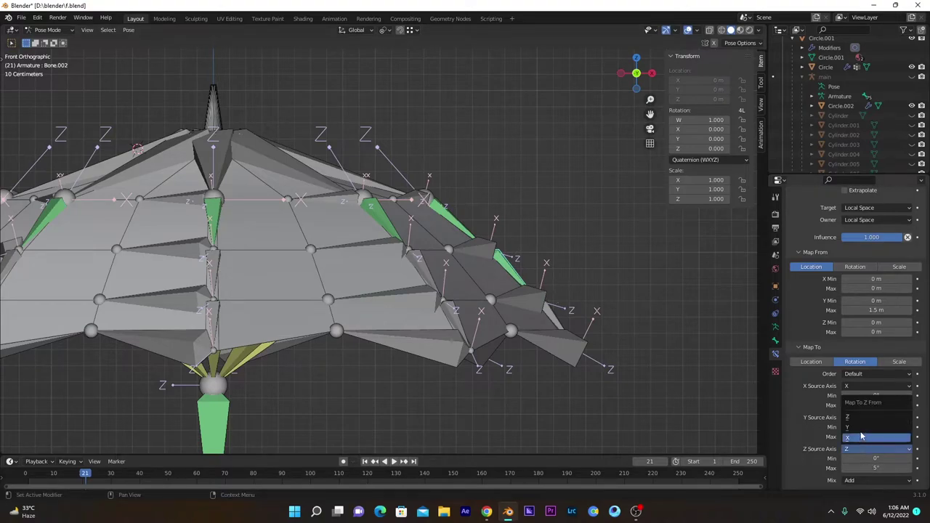
pyautogui.click(864, 427)
pyautogui.click(865, 418)
pyautogui.click(856, 428)
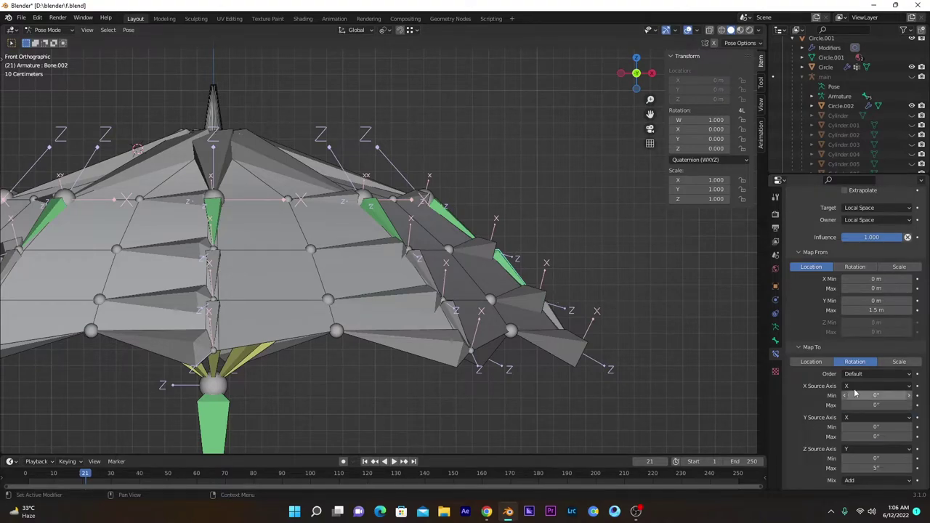
pyautogui.click(876, 386)
pyautogui.click(863, 419)
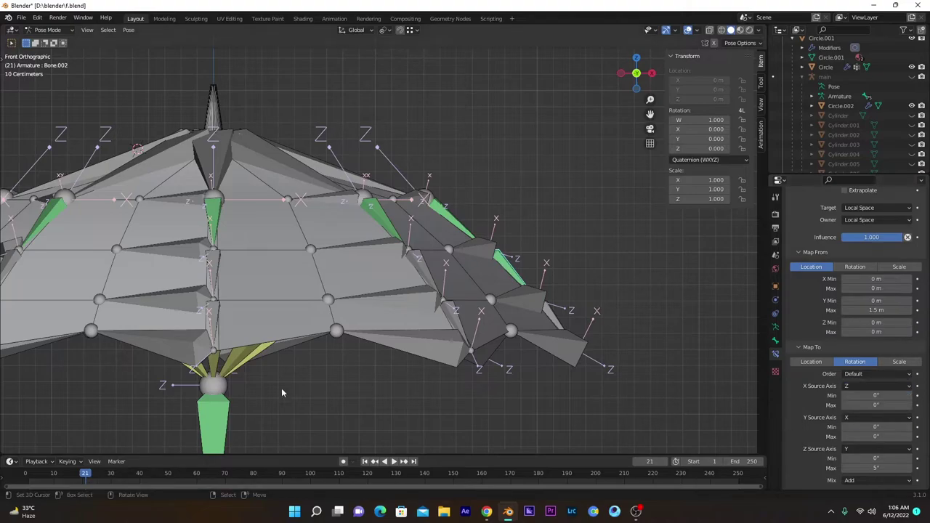
# Test the canopy's closing by moving the controller bone about 1.5 m down the shaft, and undo the move
pyautogui.scroll(-2, 244, 408)
pyautogui.moveTo(486, 266); pyautogui.dragTo(451, 231, button='middle')
pyautogui.click(234, 345)
pyautogui.scroll(-5, 297, 317)
pyautogui.press('g')
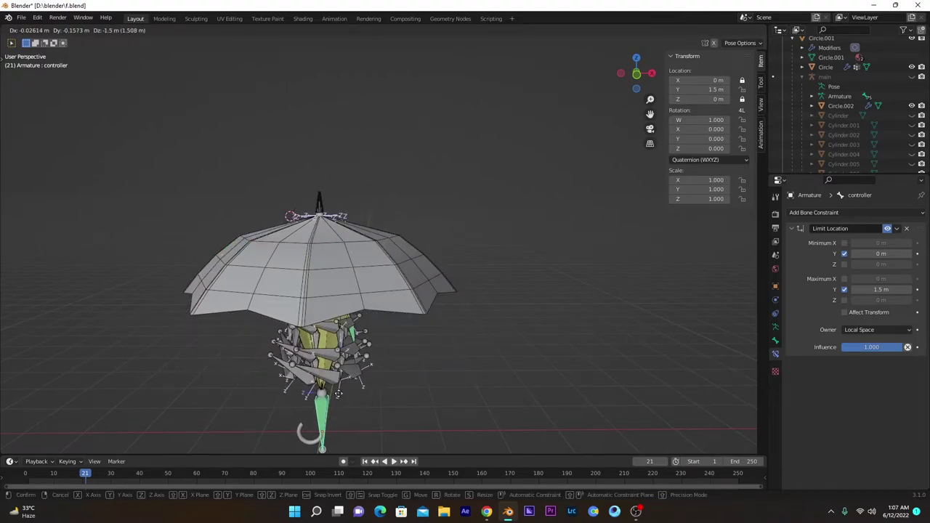
pyautogui.click(336, 374)
pyautogui.moveTo(337, 374); pyautogui.dragTo(305, 322, button='middle')
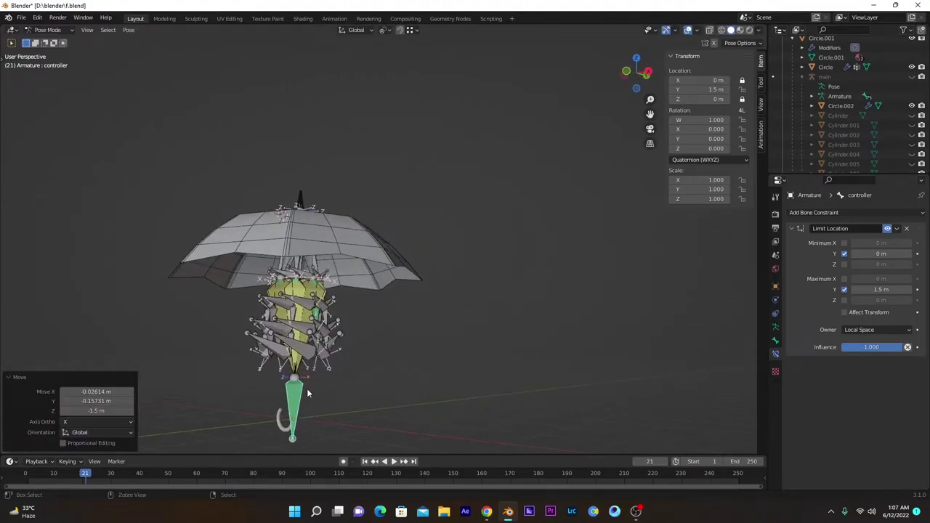
pyautogui.hotkey('ctrl', 'z')
# Copy Bone.002's Transformation constraint to the matching bones on all the other canopy ribs
pyautogui.moveTo(307, 388); pyautogui.dragTo(379, 290, button='middle')
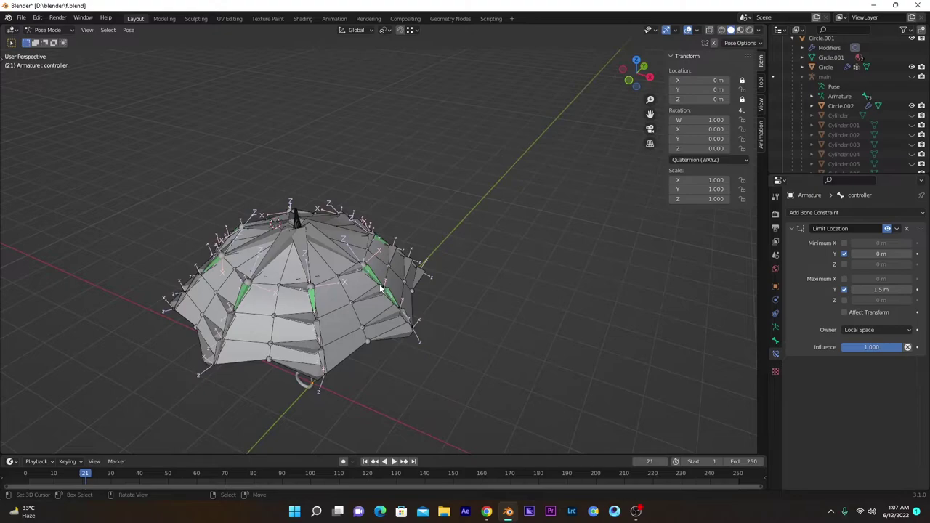
pyautogui.click(324, 332)
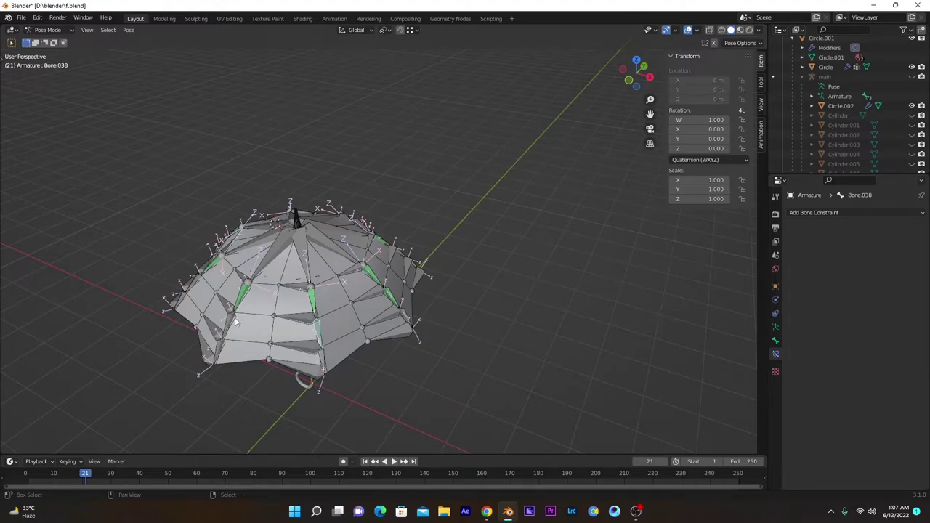
pyautogui.moveTo(318, 328); pyautogui.dragTo(302, 310, button='middle')
pyautogui.keyDown('shift'); pyautogui.click(359, 371); pyautogui.keyUp('shift')
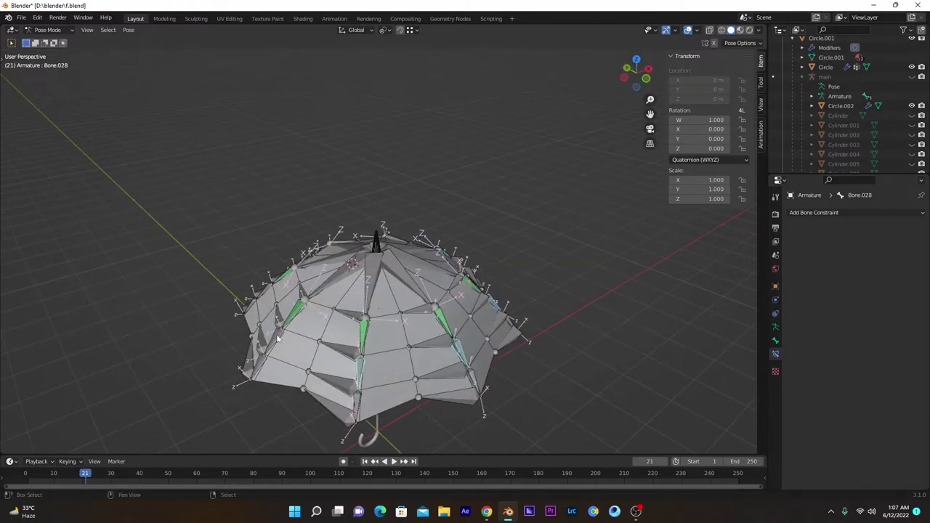
pyautogui.keyDown('shift'); pyautogui.click(276, 336); pyautogui.keyUp('shift')
pyautogui.moveTo(277, 338); pyautogui.dragTo(365, 333, button='middle')
pyautogui.click(420, 324)
pyautogui.moveTo(420, 324); pyautogui.dragTo(417, 288, button='middle')
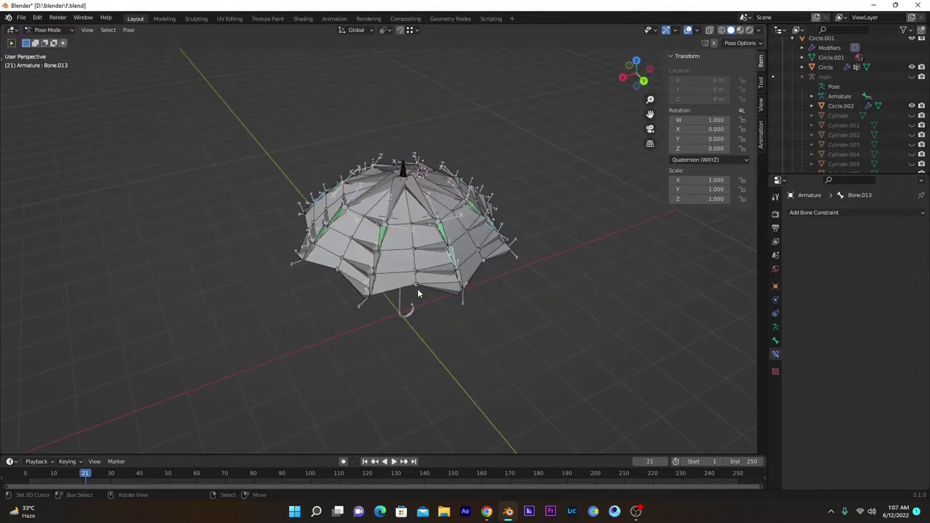
pyautogui.click(356, 266)
pyautogui.moveTo(356, 266); pyautogui.dragTo(392, 279, button='middle')
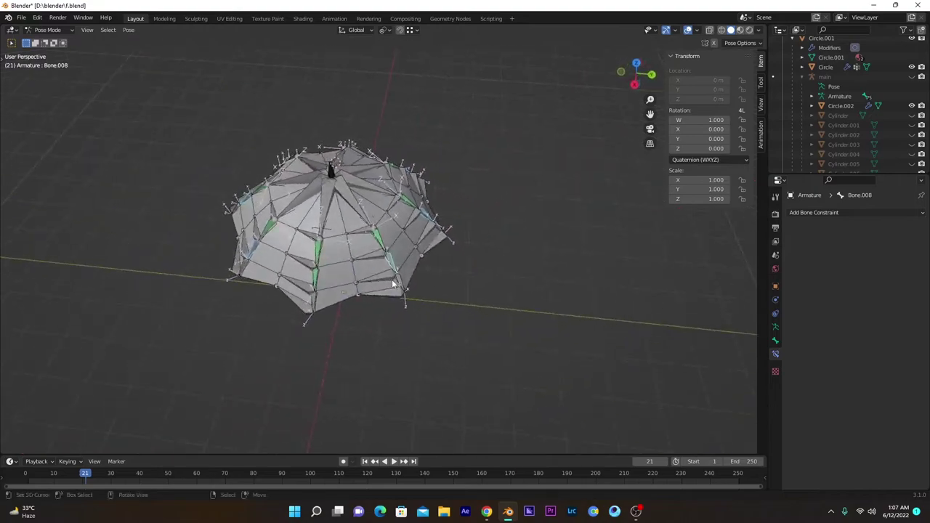
pyautogui.click(316, 272)
pyautogui.click(128, 30)
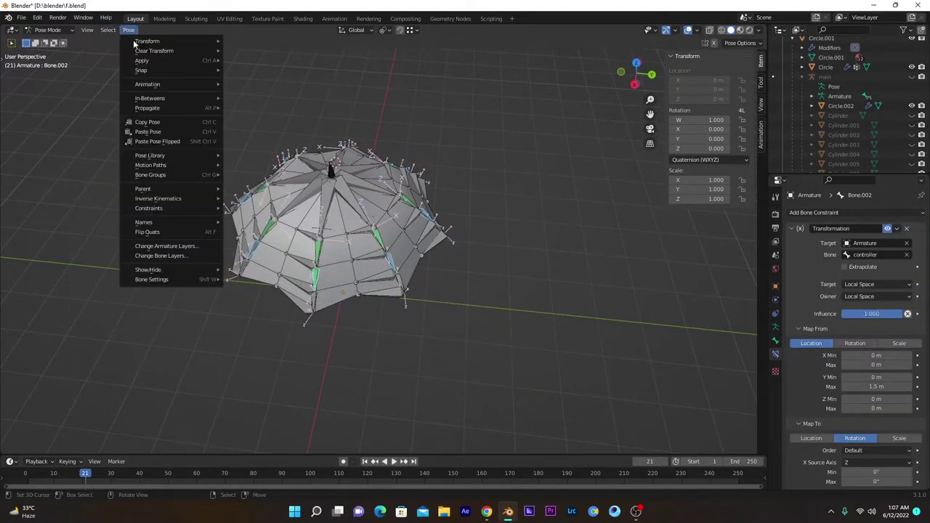
pyautogui.moveTo(181, 209)
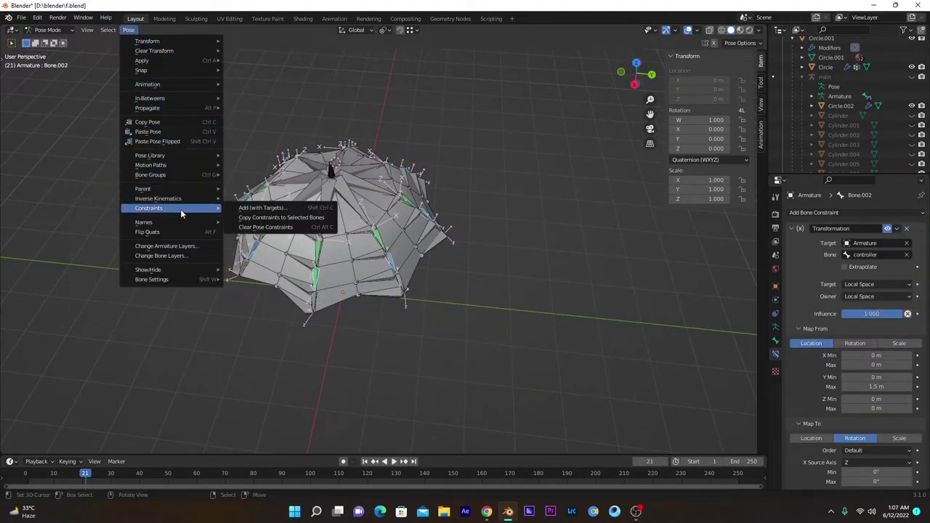
pyautogui.click(271, 222)
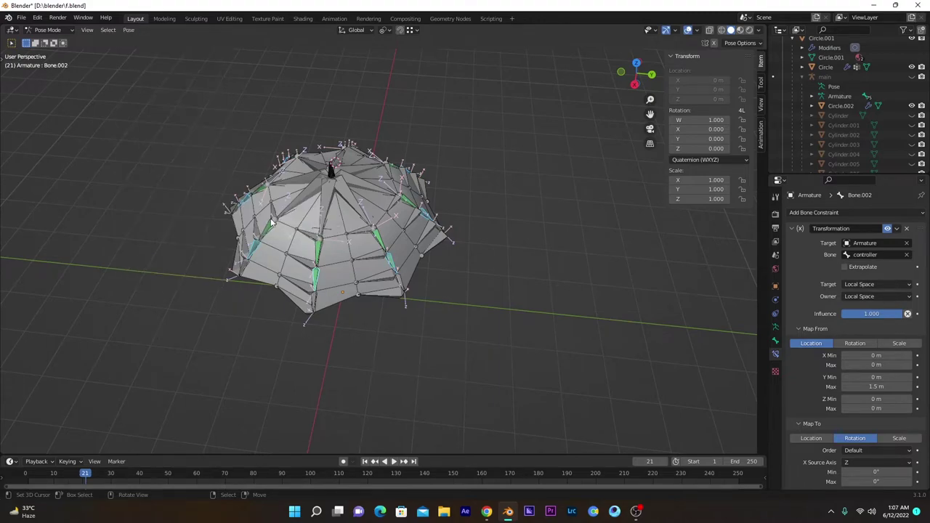
# Copy Bone.002's Transformation constraint to Bone.003, the next bone down the same rib
pyautogui.moveTo(276, 220); pyautogui.dragTo(345, 284, button='middle')
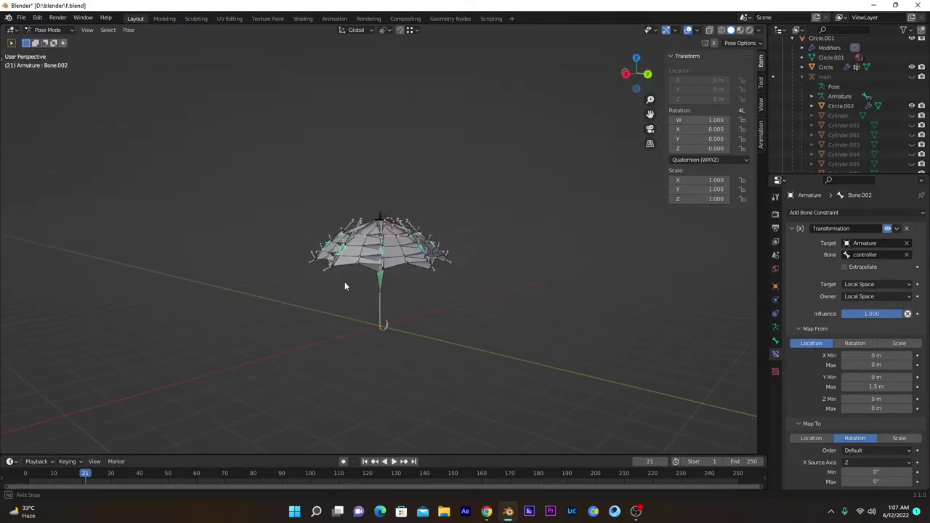
pyautogui.press('KP_1')
pyautogui.scroll(4, 440, 290)
pyautogui.scroll(3, 440, 290)
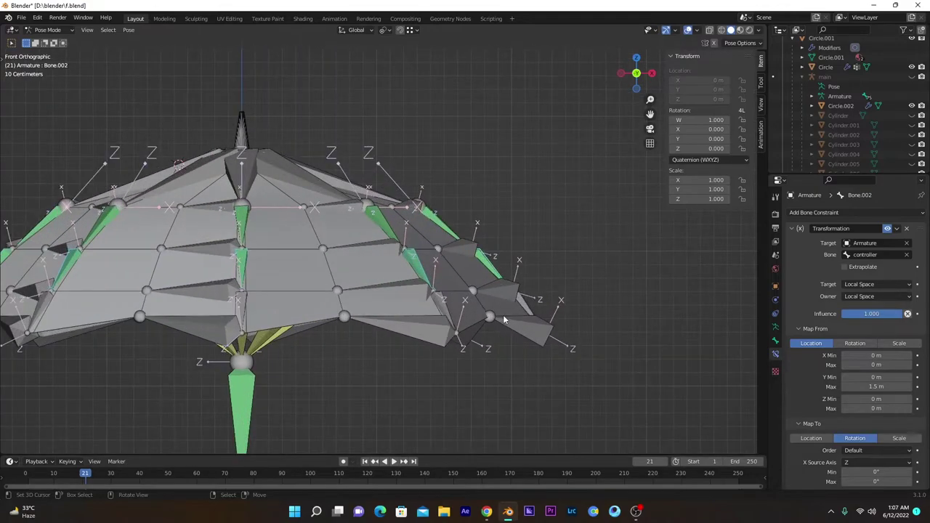
pyautogui.click(523, 307)
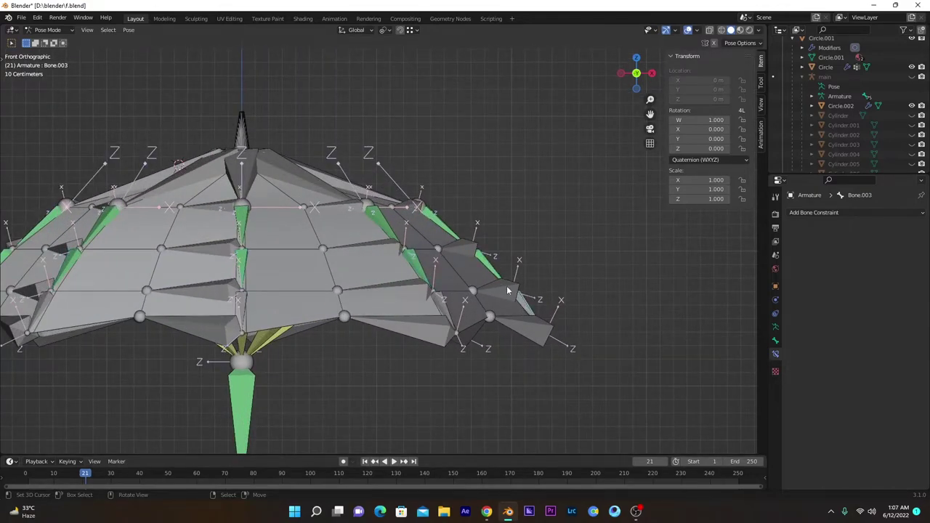
pyautogui.click(528, 308)
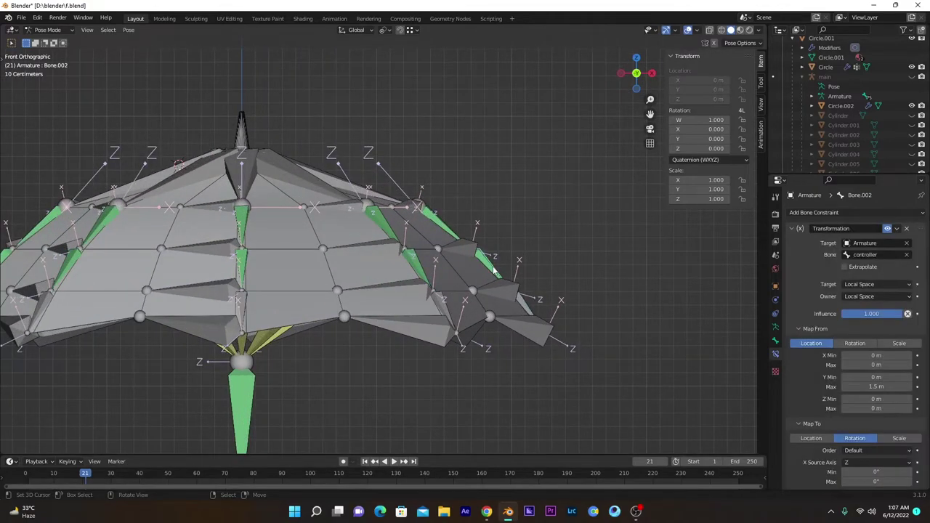
pyautogui.click(528, 308)
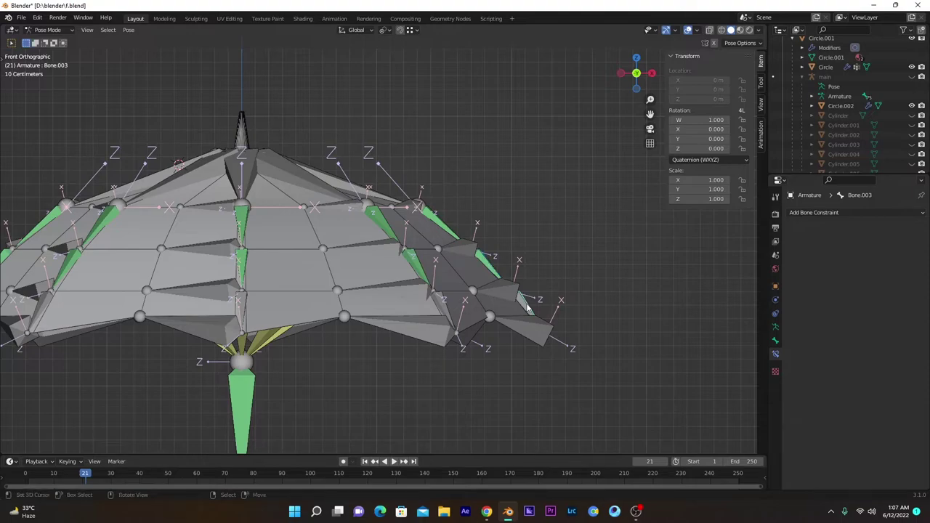
pyautogui.click(519, 297)
pyautogui.click(127, 30)
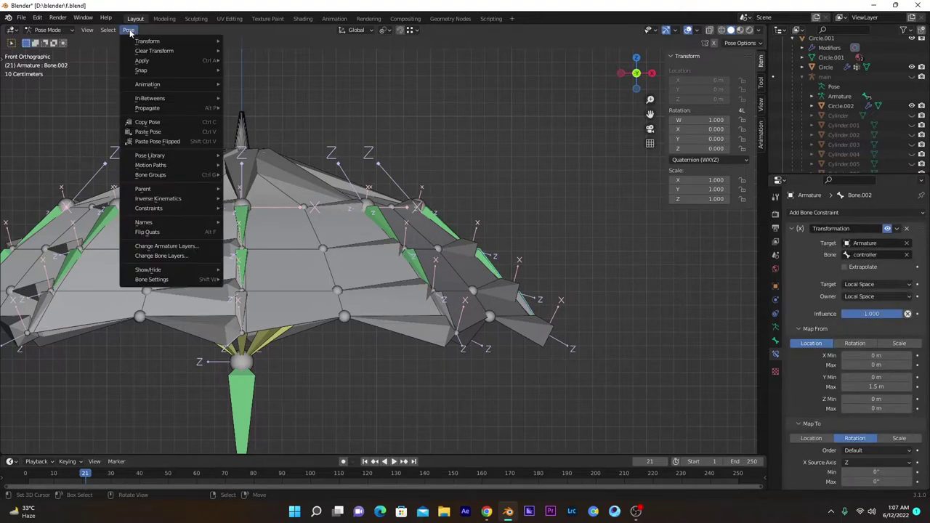
pyautogui.moveTo(175, 208)
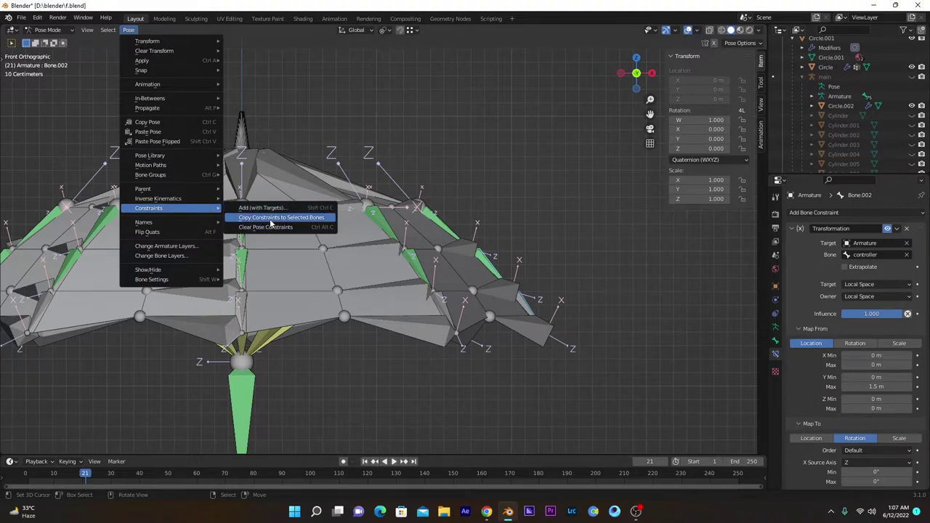
pyautogui.click(271, 218)
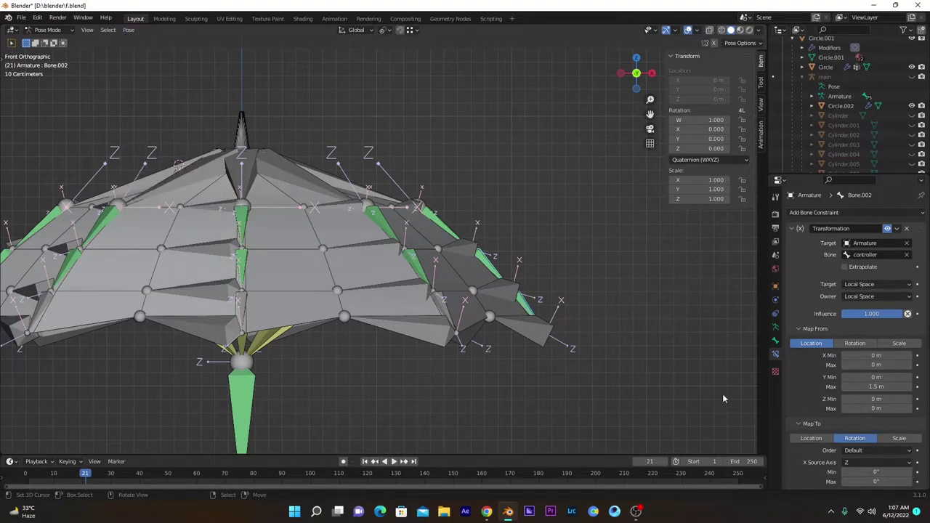
# Set the Map To Z rotation of Bone.003's Transformation constraint to a 0° minimum and 2.5° maximum
pyautogui.click(520, 314)
pyautogui.scroll(-3, 857, 363)
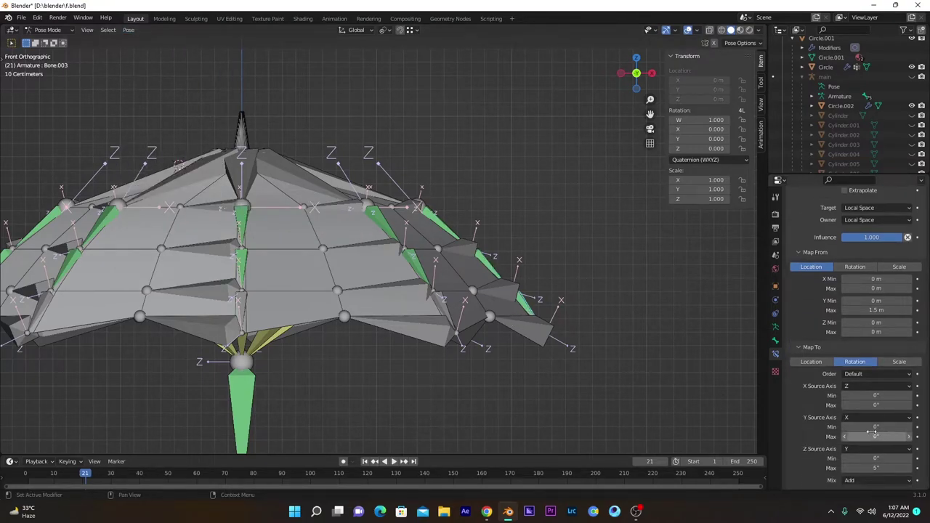
pyautogui.moveTo(876, 458); pyautogui.dragTo(887, 459)
pyautogui.click(878, 458)
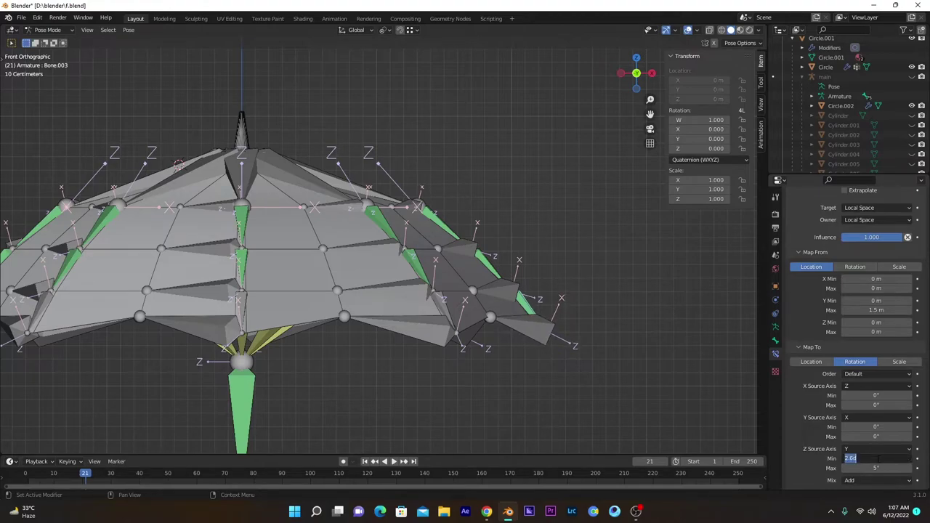
pyautogui.write('0')
pyautogui.press('Return')
pyautogui.click(880, 467)
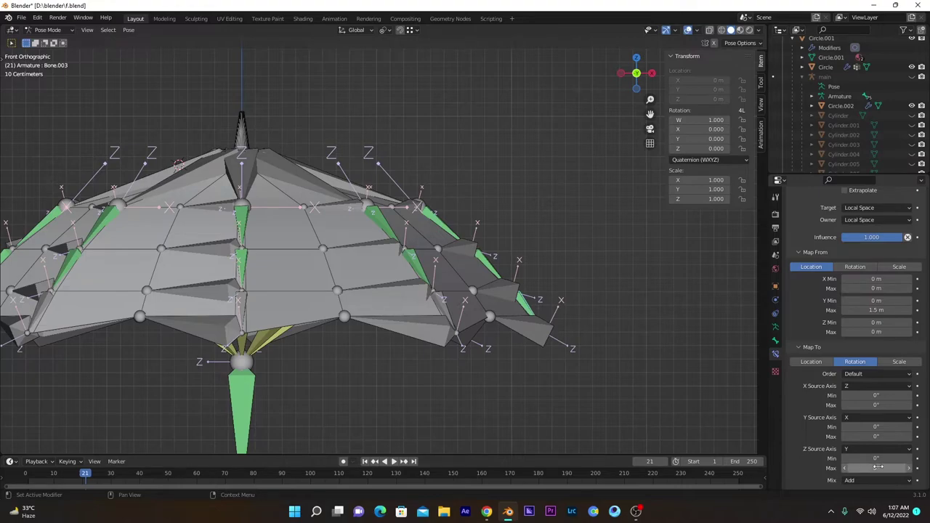
pyautogui.write('25')
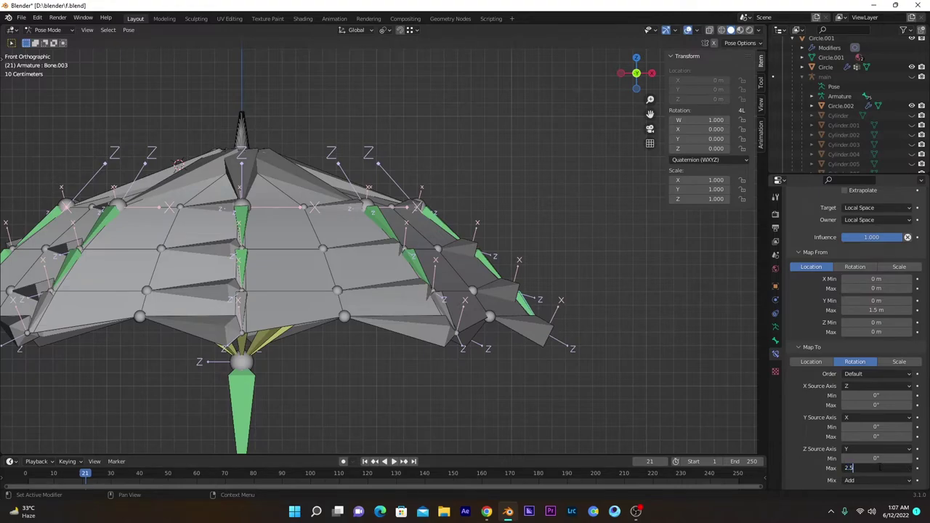
pyautogui.press('Return')
# Copy Bone.003's Transformation constraint to the matching bones on all the other canopy ribs
pyautogui.scroll(-2, 761, 435)
pyautogui.moveTo(573, 343); pyautogui.dragTo(436, 364, button='middle')
pyautogui.scroll(-6, 574, 363)
pyautogui.click(208, 334)
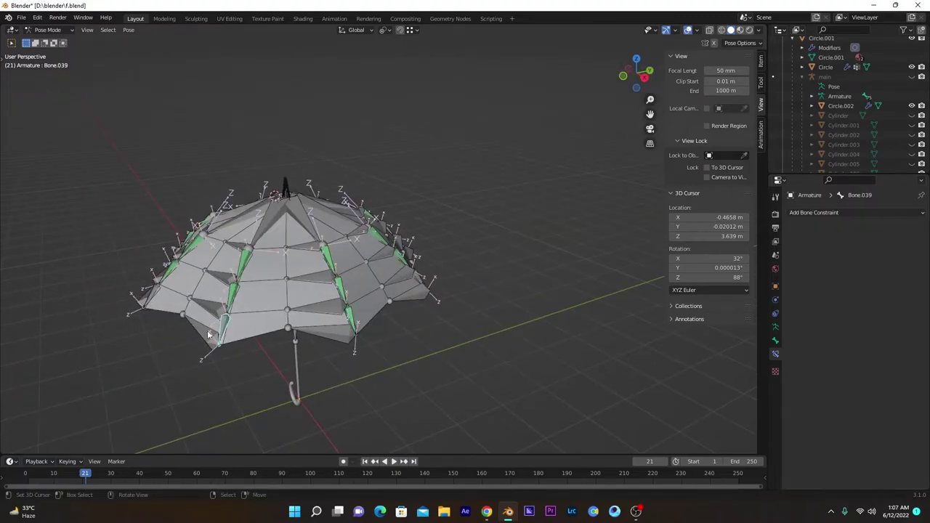
pyautogui.moveTo(209, 334); pyautogui.dragTo(367, 388, button='middle')
pyautogui.rightClick(338, 388)
pyautogui.keyDown('shift'); pyautogui.moveTo(367, 388); pyautogui.dragTo(398, 388, button='middle'); pyautogui.keyUp('shift')
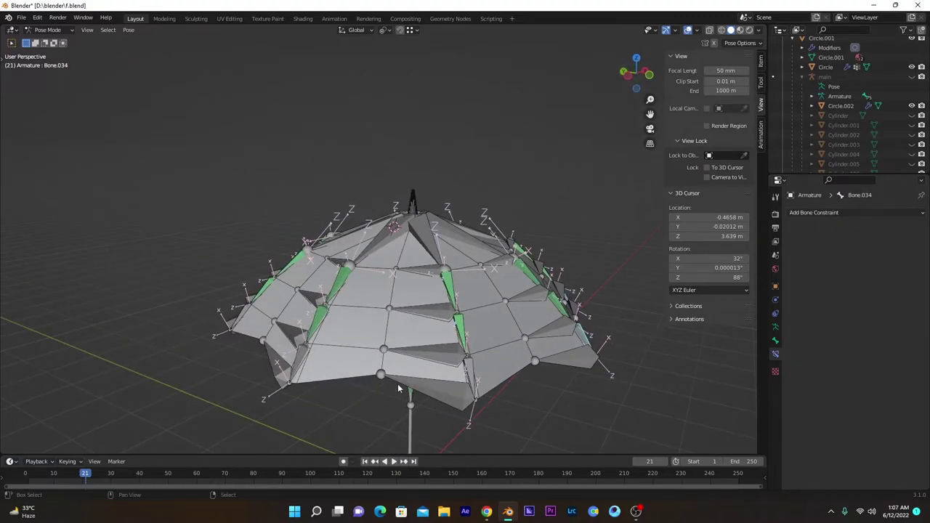
pyautogui.keyDown('shift'); pyautogui.rightClick(475, 373); pyautogui.keyUp('shift')
pyautogui.keyDown('shift'); pyautogui.rightClick(301, 356); pyautogui.keyUp('shift')
pyautogui.moveTo(294, 359); pyautogui.dragTo(340, 372, button='middle')
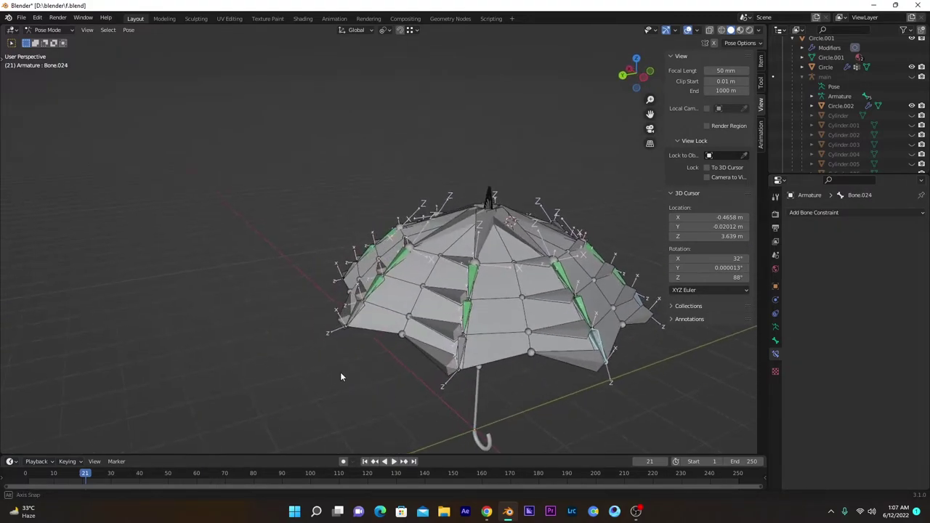
pyautogui.keyDown('shift'); pyautogui.rightClick(465, 341); pyautogui.keyUp('shift')
pyautogui.moveTo(383, 350); pyautogui.dragTo(433, 376, button='middle')
pyautogui.keyDown('shift'); pyautogui.rightClick(427, 324); pyautogui.keyUp('shift')
pyautogui.moveTo(369, 346); pyautogui.dragTo(419, 361, button='middle')
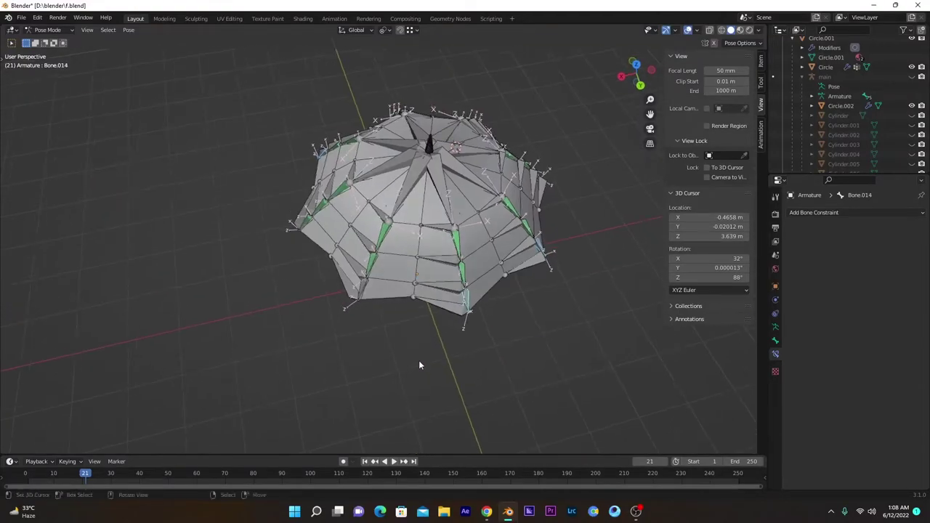
pyautogui.keyDown('shift'); pyautogui.rightClick(361, 293); pyautogui.keyUp('shift')
pyautogui.moveTo(320, 317); pyautogui.dragTo(399, 325, button='middle')
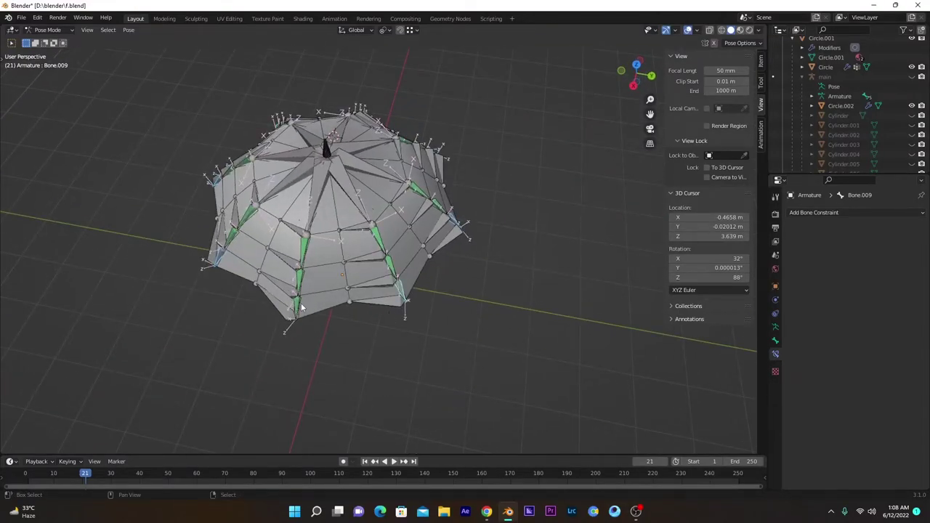
pyautogui.click(301, 308)
pyautogui.click(127, 30)
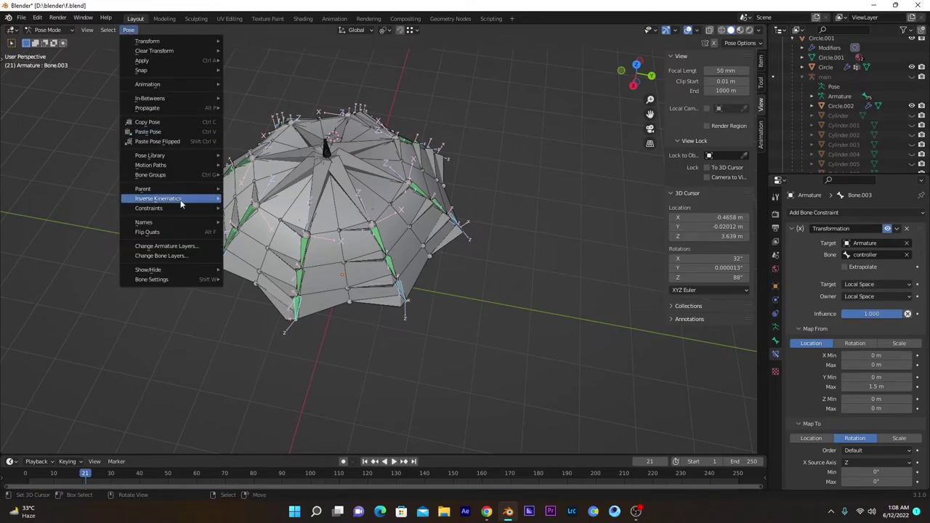
pyautogui.moveTo(176, 207)
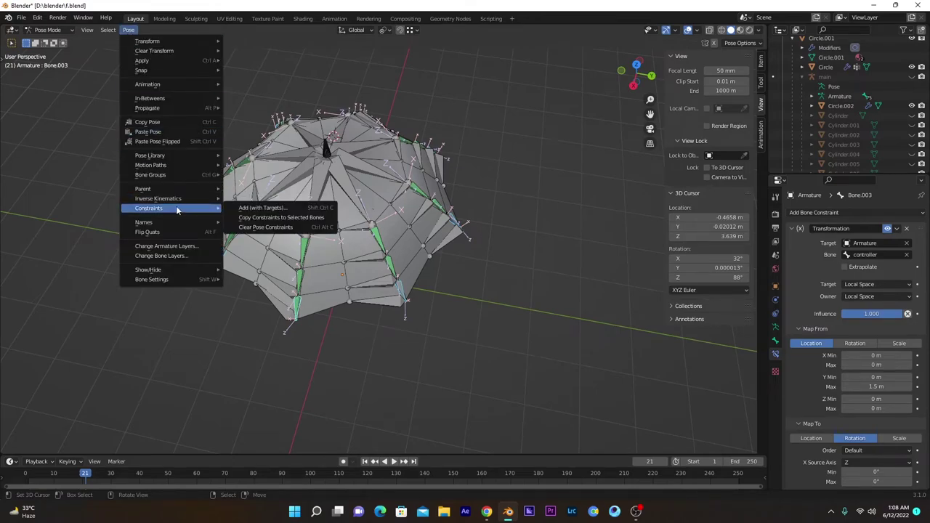
pyautogui.click(270, 217)
# Add a Transformation constraint to Bone.066, a side bone between the ribs, targeting the Armature's controller bone
pyautogui.moveTo(342, 312); pyautogui.dragTo(378, 290, button='middle')
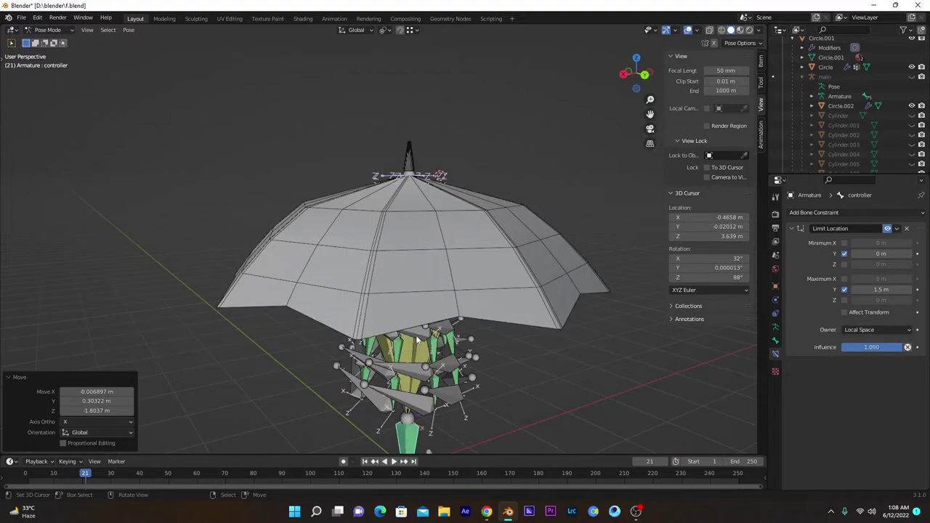
pyautogui.click(418, 339)
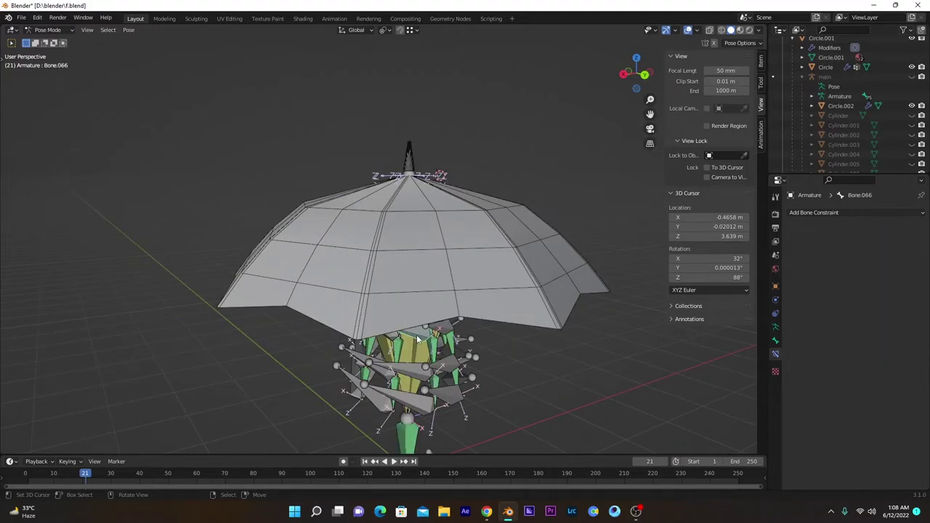
pyautogui.press('KP_7')
pyautogui.hotkey('alt', 'z')
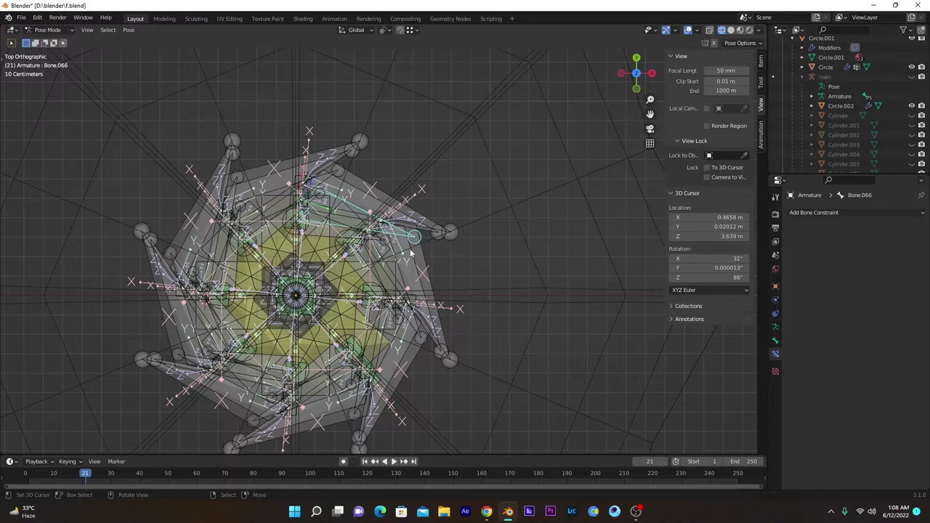
pyautogui.scroll(-2, 410, 252)
pyautogui.click(814, 212)
pyautogui.click(755, 338)
pyautogui.click(864, 242)
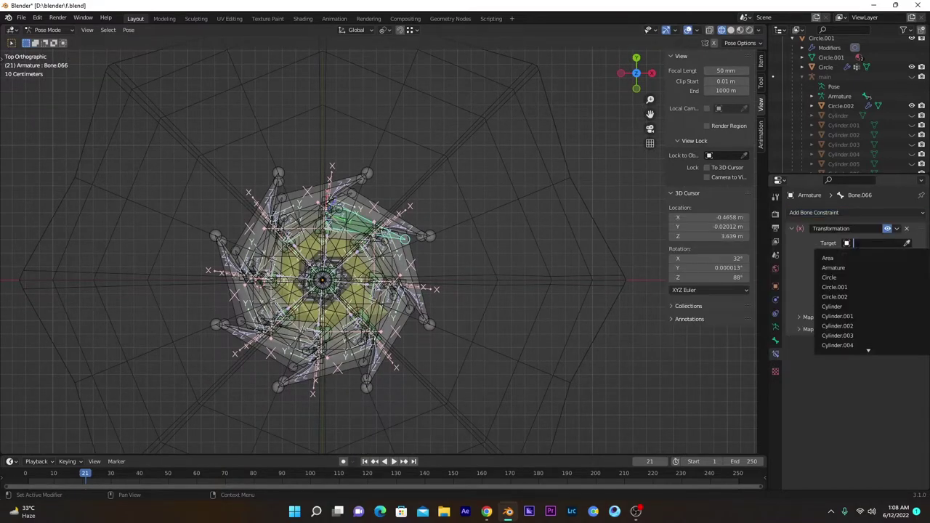
pyautogui.click(843, 268)
pyautogui.click(861, 255)
pyautogui.write('cont')
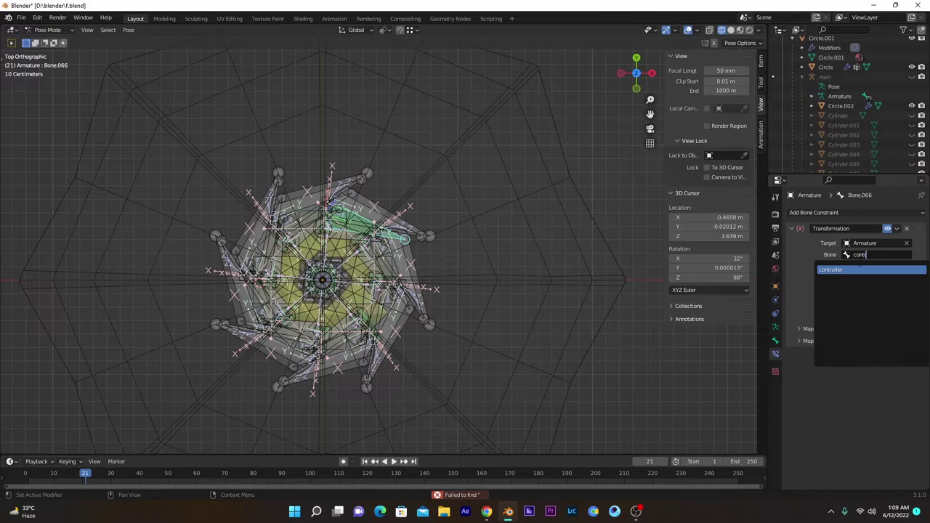
pyautogui.click(858, 270)
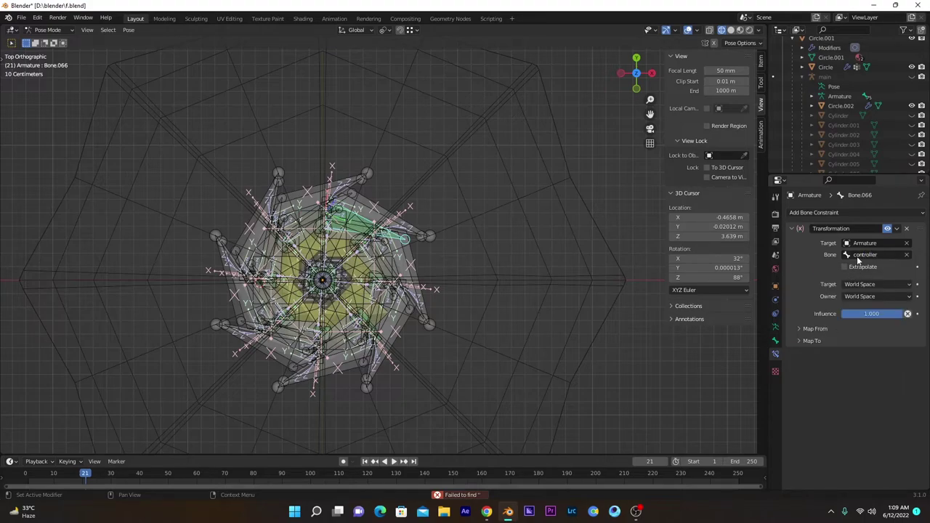
# Set both the target and owner of Bone.066's Transformation constraint to Local Space
pyautogui.click(861, 285)
pyautogui.click(847, 343)
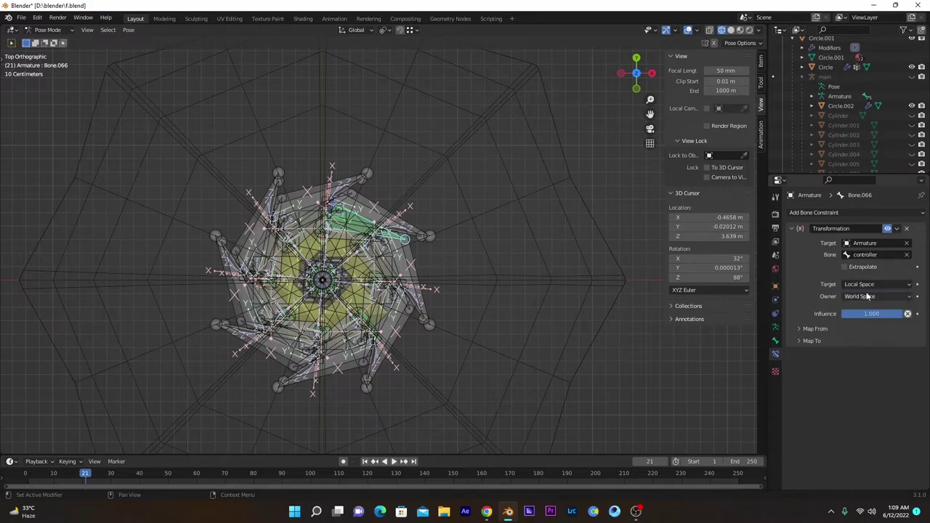
pyautogui.click(864, 297)
pyautogui.click(862, 357)
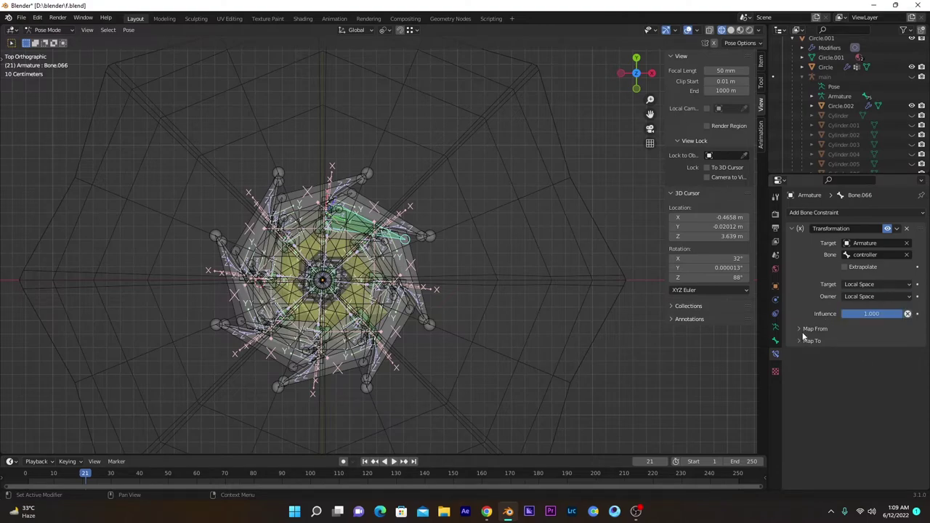
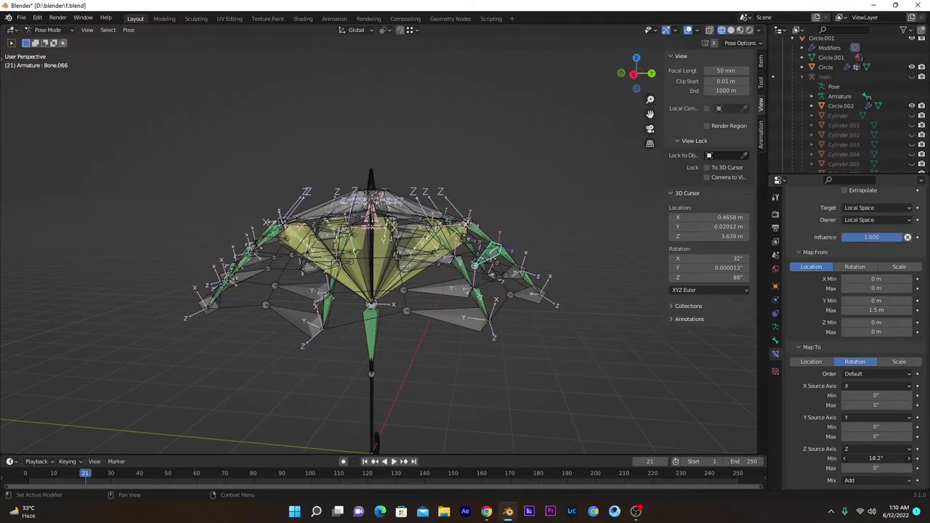
# Set the Map To Z rotation of Bone.066's Transformation constraint to a 0° minimum and 45° maximum
pyautogui.moveTo(646, 389); pyautogui.dragTo(588, 421, button='middle')
pyautogui.moveTo(870, 459); pyautogui.dragTo(882, 459)
pyautogui.click(870, 458)
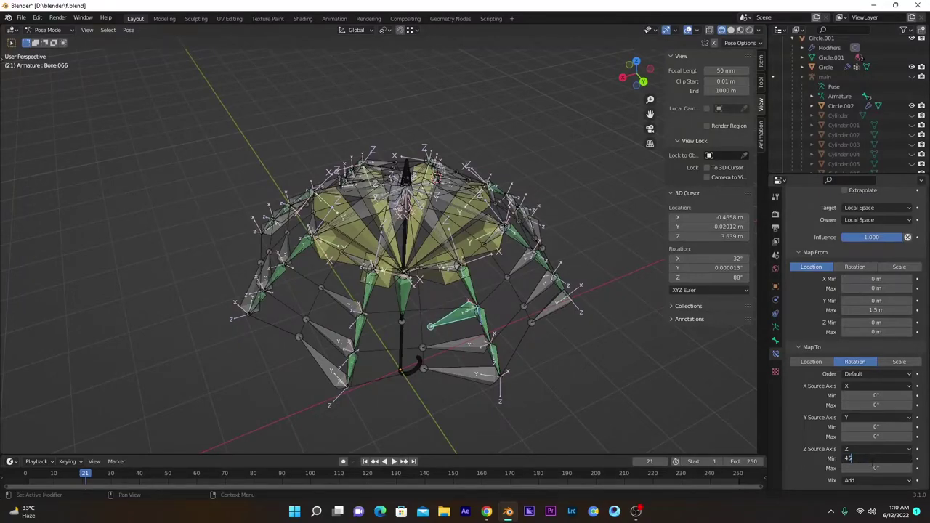
pyautogui.hotkey('ctrl', 'x')
pyautogui.click(872, 468)
pyautogui.click(873, 469)
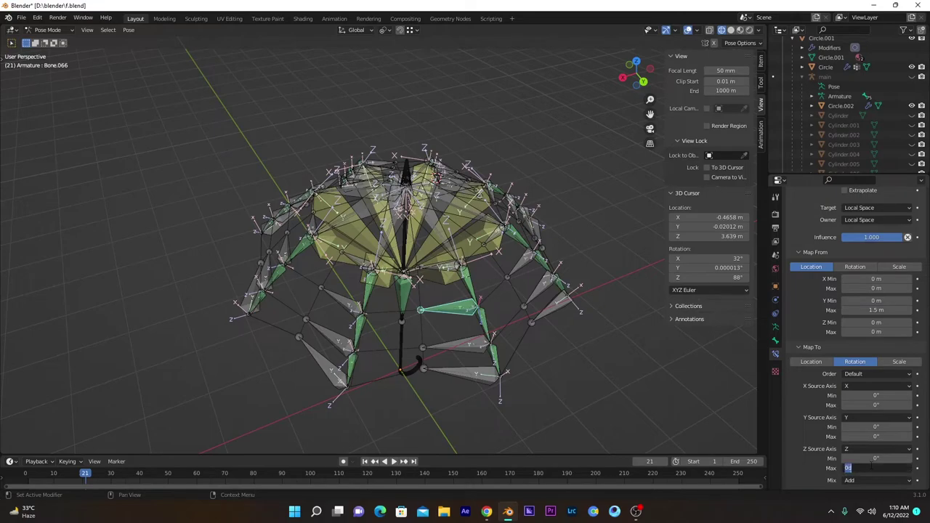
pyautogui.hotkey('ctrl', 'v')
pyautogui.press('Return')
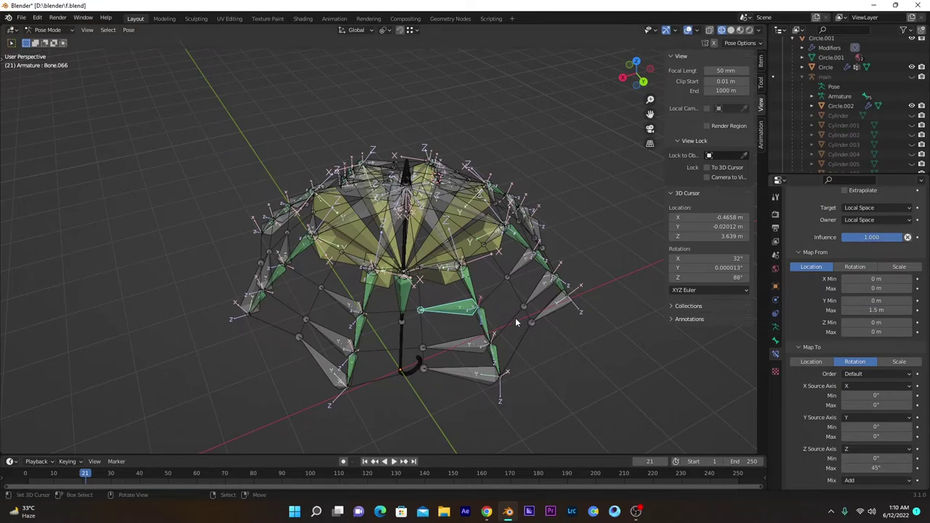
# Move the controller bone about 2.9 m down along global Z to close the canopy, and return to solid shading
pyautogui.press('KP_7')
pyautogui.moveTo(515, 322); pyautogui.dragTo(451, 272, button='middle')
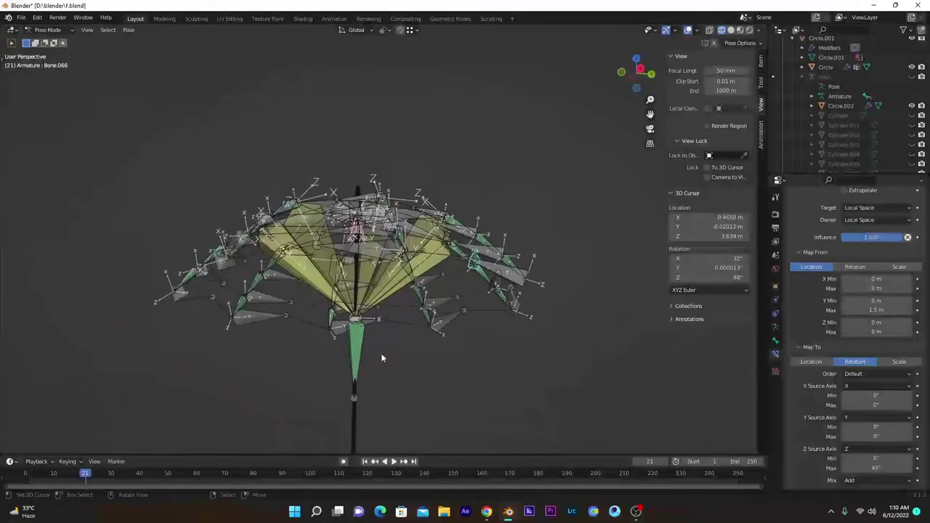
pyautogui.click(349, 345)
pyautogui.press('g')
pyautogui.press('z')
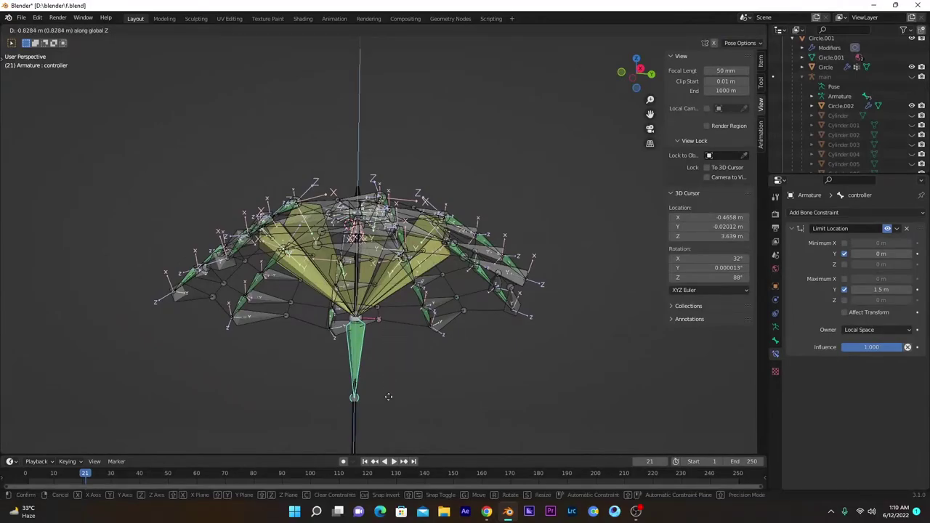
pyautogui.click(377, 154)
pyautogui.moveTo(378, 154)
pyautogui.mouseDown(button='middle')
pyautogui.moveTo(356, 182)
pyautogui.moveTo(338, 240)
pyautogui.moveTo(316, 207)
pyautogui.moveTo(515, 335)
pyautogui.mouseUp(button='middle')
pyautogui.hotkey('shift', 'z')
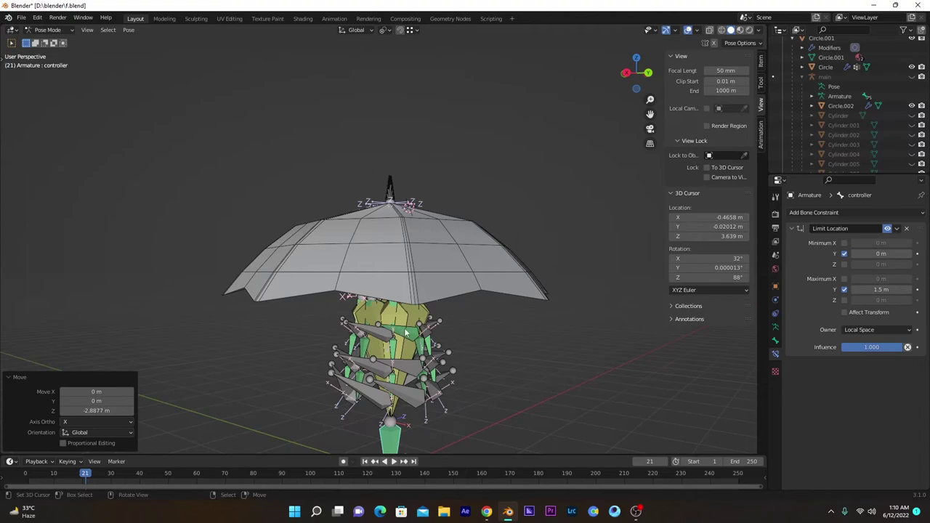
# Set Bone.066's Map To rotation source axes to Z for X, X for Y and Y for Z
pyautogui.click(405, 332)
pyautogui.moveTo(405, 332); pyautogui.dragTo(409, 381, button='middle')
pyautogui.press('KP_7')
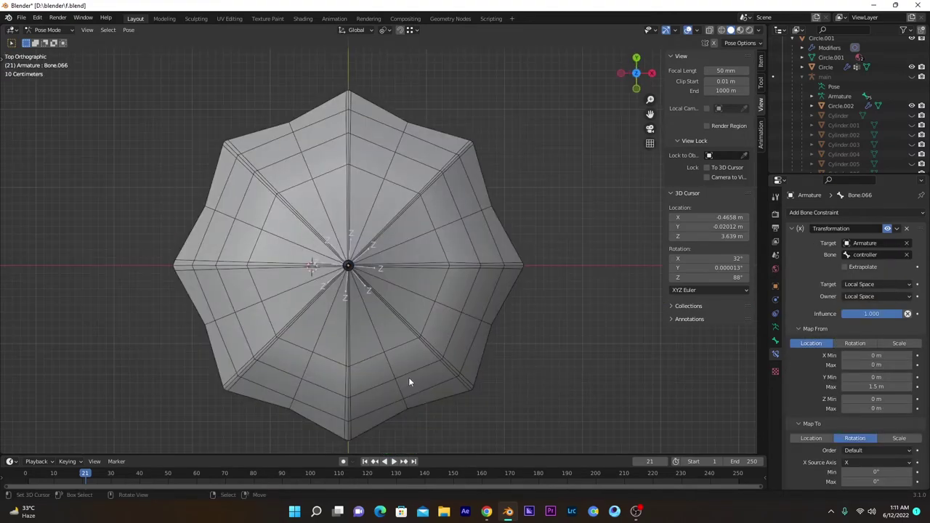
pyautogui.hotkey('shift', 'z')
pyautogui.scroll(3, 408, 270)
pyautogui.scroll(-6, 749, 368)
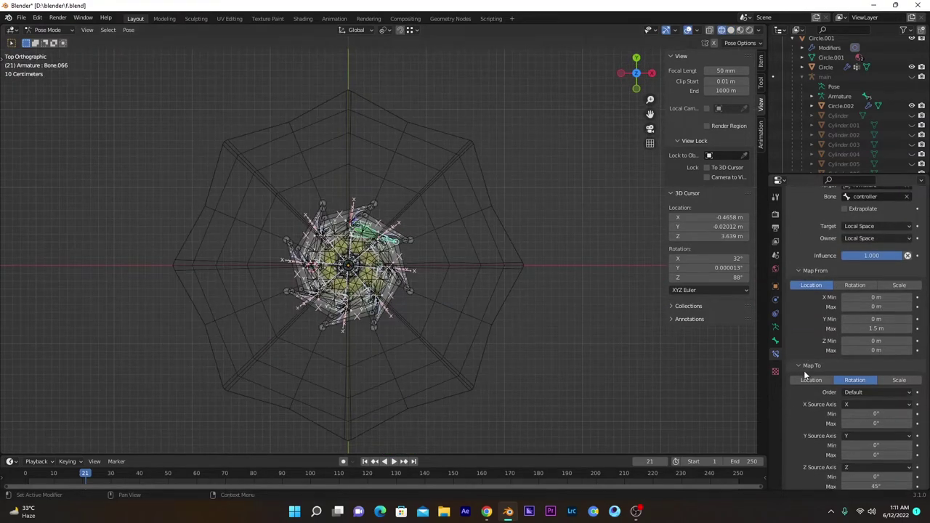
pyautogui.scroll(-1, 804, 372)
pyautogui.click(877, 450)
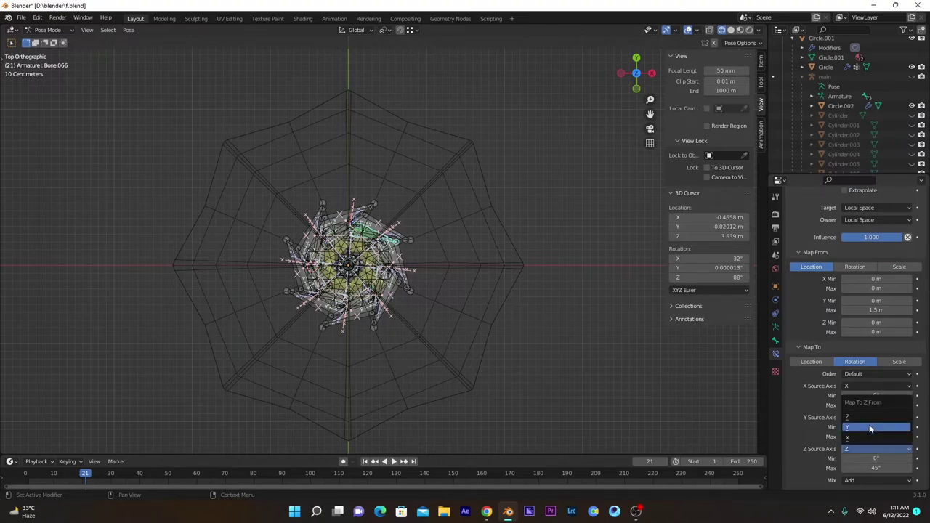
pyautogui.click(869, 429)
pyautogui.click(848, 417)
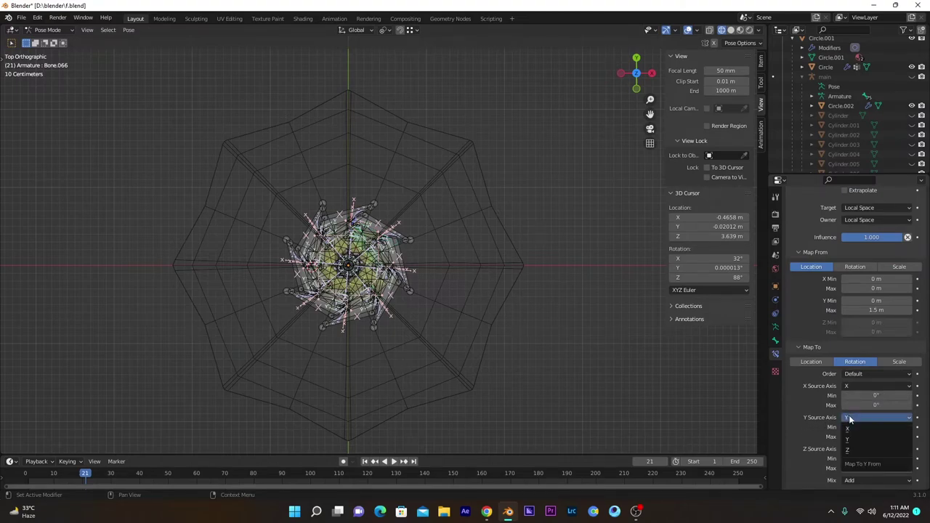
pyautogui.click(876, 386)
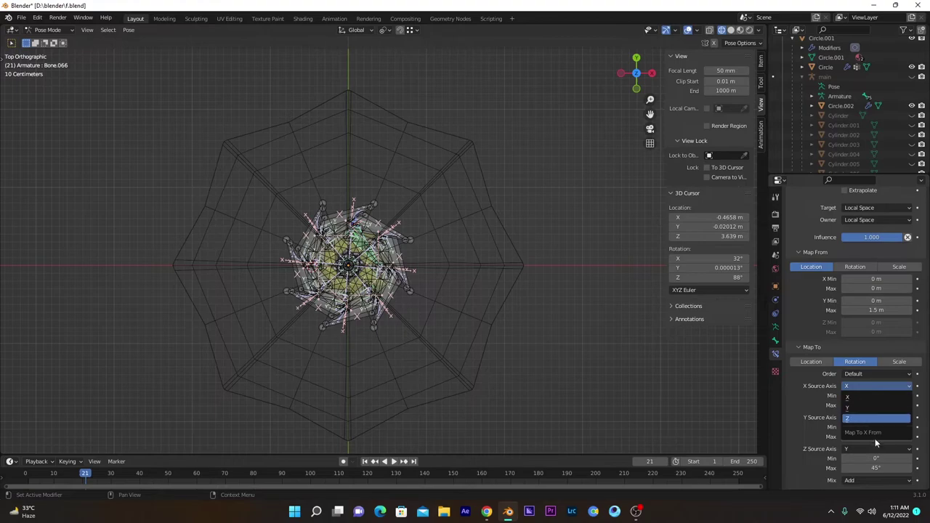
pyautogui.click(870, 419)
# Set the maximum Map To Z rotation of Bone.066's Transformation constraint to 75°
pyautogui.scroll(5, 416, 278)
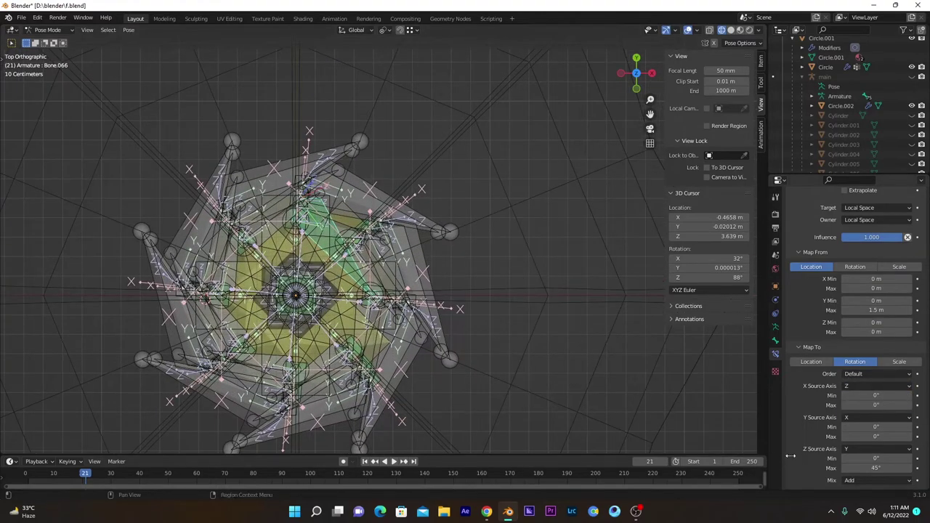
pyautogui.moveTo(871, 468); pyautogui.dragTo(907, 468)
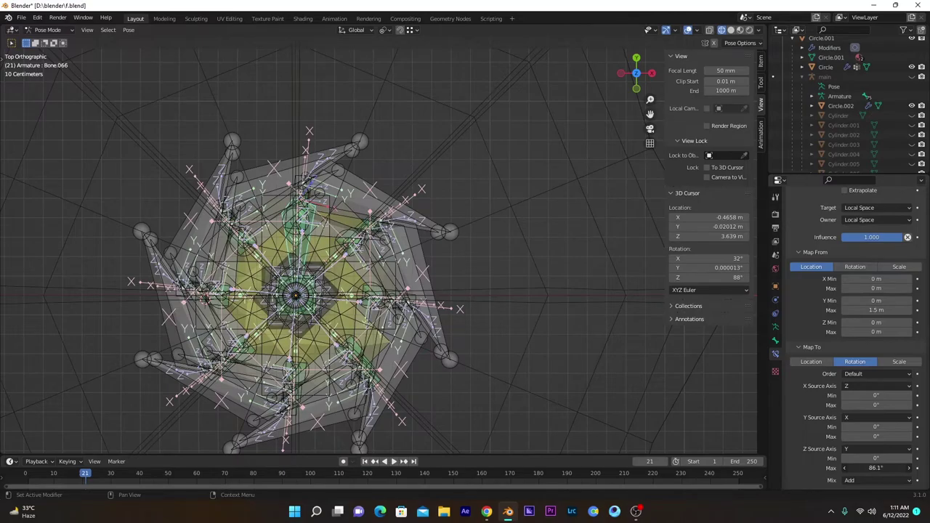
pyautogui.click(885, 468)
pyautogui.write('75')
pyautogui.press('Return')
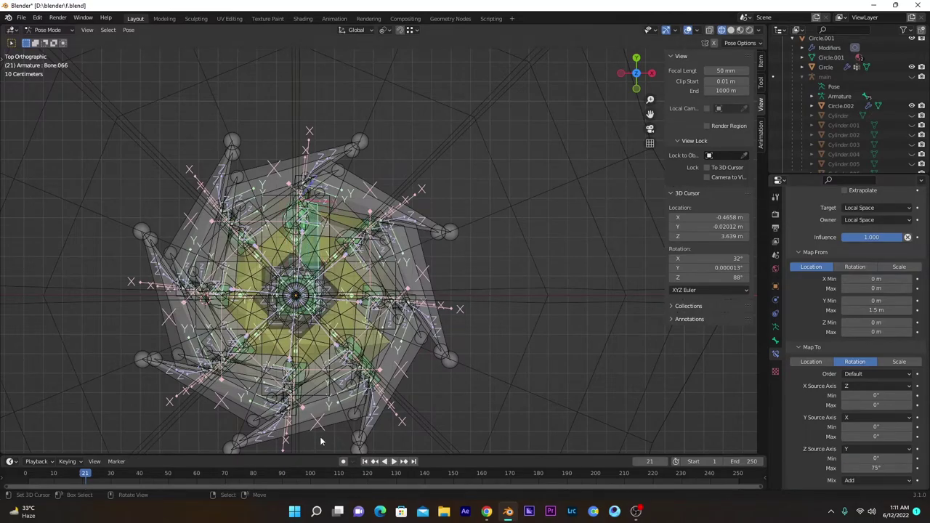
# Move the controller bone about 2.5 m back up to reopen the canopy, and switch to solid shading
pyautogui.moveTo(320, 440); pyautogui.dragTo(353, 414, button='middle')
pyautogui.click(359, 368)
pyautogui.press('g')
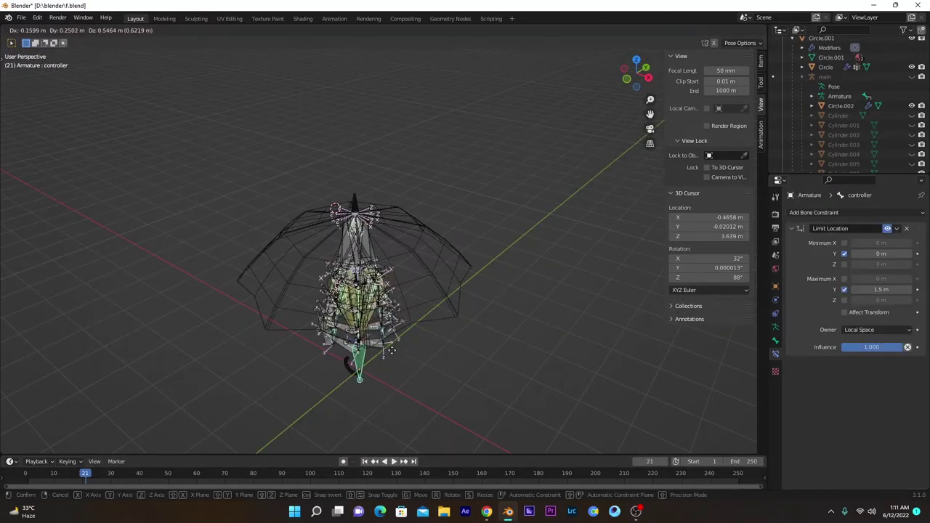
pyautogui.click(393, 257)
pyautogui.hotkey('shift', 'z')
# Select the matching side bones in Bone.066's ring around the canopy and copy Bone.066's Transformation constraint to them
pyautogui.moveTo(634, 313); pyautogui.dragTo(441, 267, button='middle')
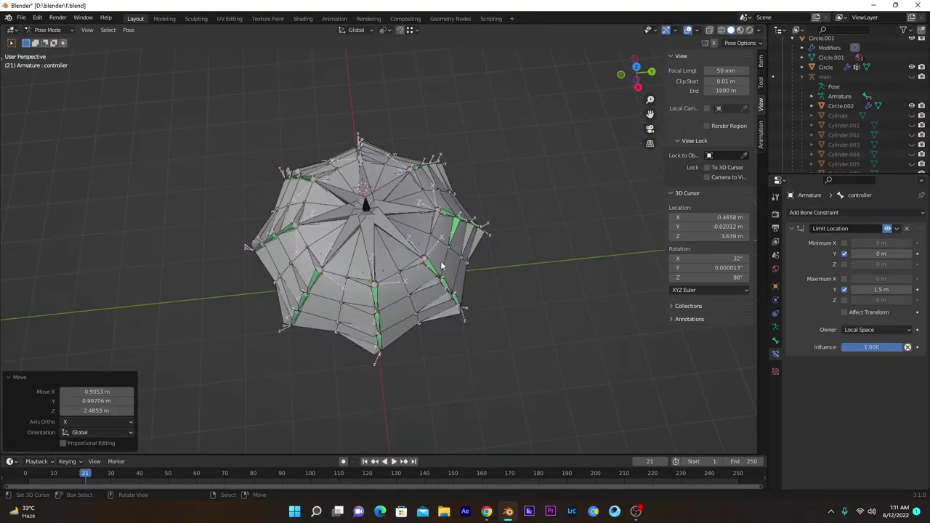
pyautogui.rightClick(426, 288)
pyautogui.rightClick(362, 309)
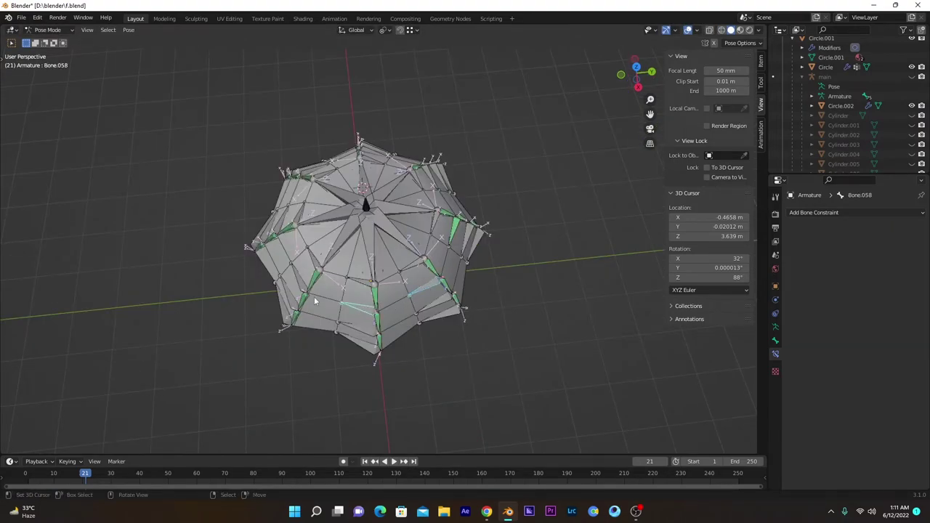
pyautogui.rightClick(299, 285)
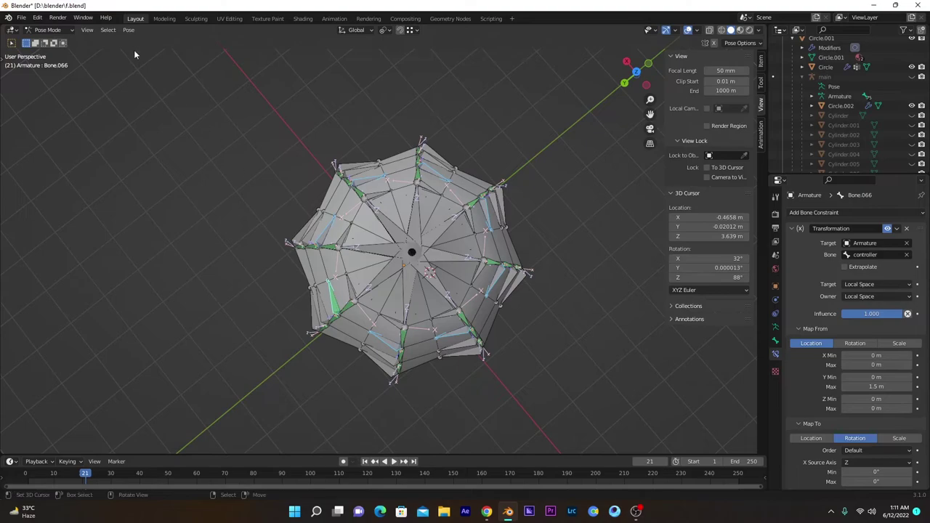
pyautogui.click(135, 33)
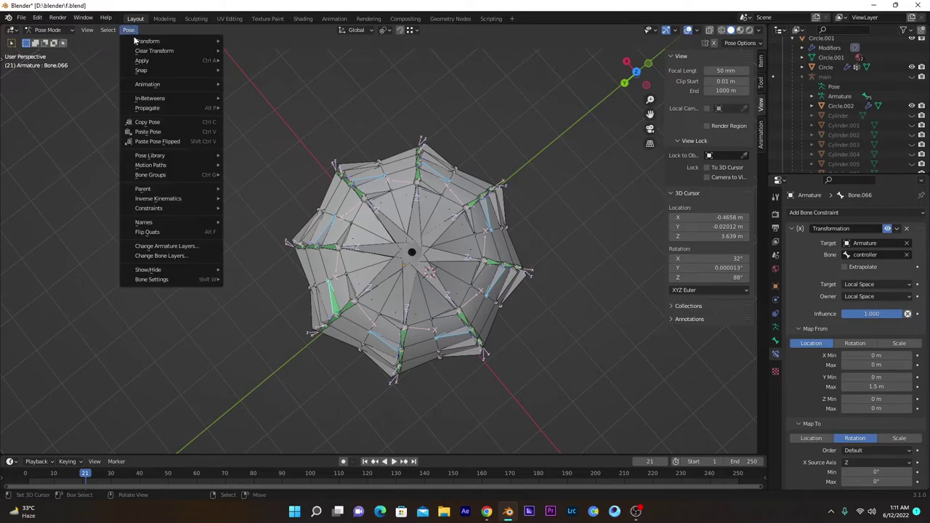
pyautogui.moveTo(159, 208)
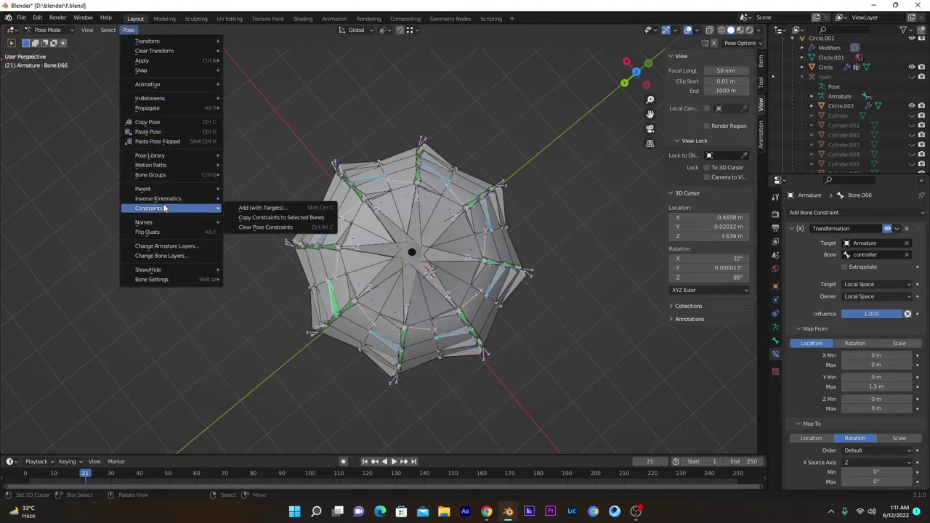
pyautogui.click(280, 230)
# Select the unconstrained side bones in the two lower rings around the canopy's edge
pyautogui.moveTo(280, 230); pyautogui.dragTo(366, 311, button='middle')
pyautogui.click(368, 354)
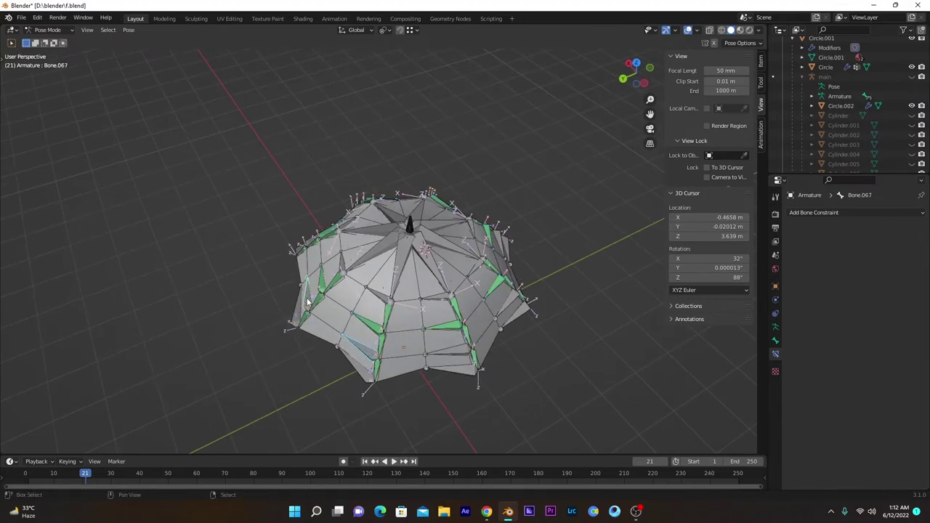
pyautogui.moveTo(307, 302); pyautogui.dragTo(337, 312, button='middle')
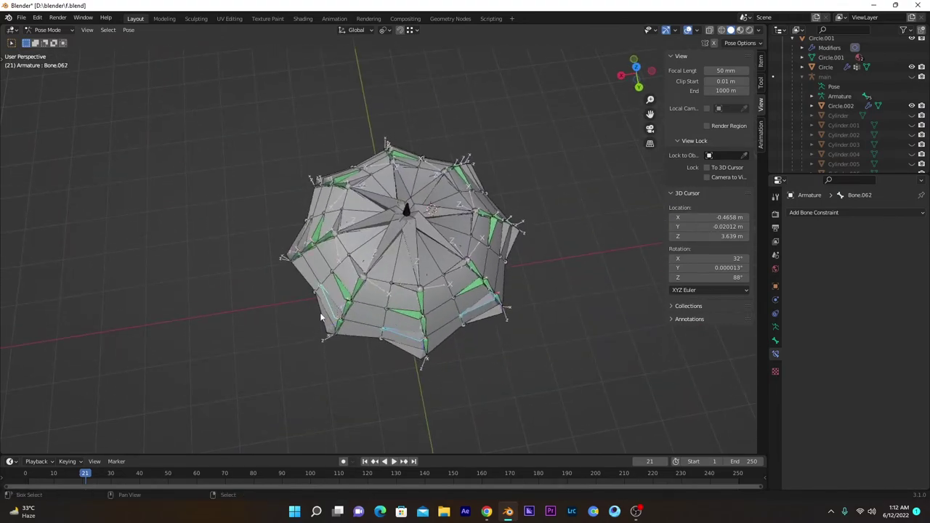
pyautogui.keyDown('shift'); pyautogui.click(407, 348); pyautogui.keyUp('shift')
pyautogui.moveTo(418, 349); pyautogui.dragTo(429, 335, button='middle')
pyautogui.keyDown('shift'); pyautogui.click(469, 341); pyautogui.keyUp('shift')
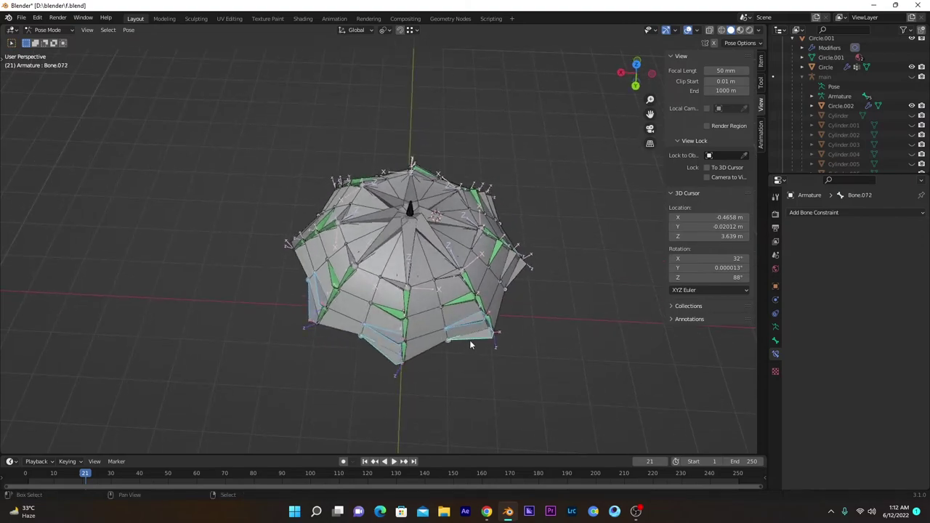
pyautogui.moveTo(485, 343); pyautogui.dragTo(455, 353, button='middle')
pyautogui.click(458, 358)
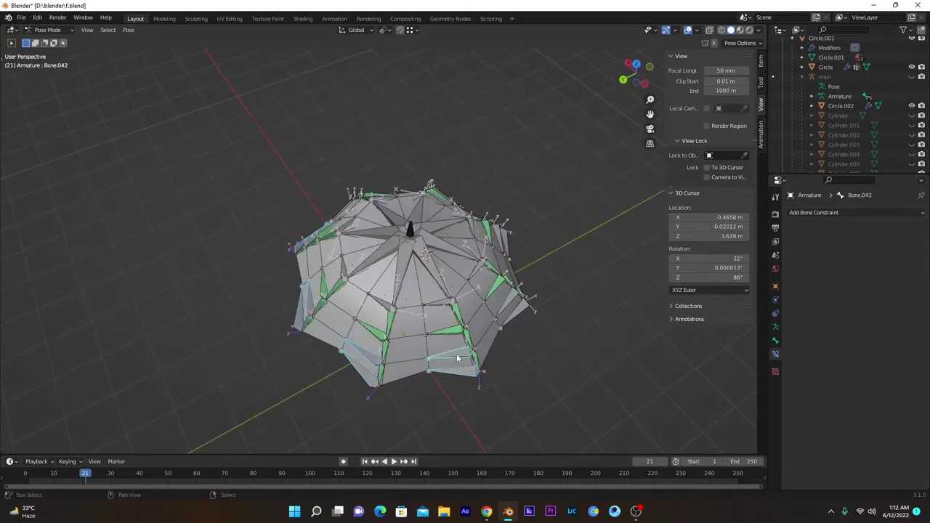
# Add the upper ring of unconstrained side bones around the canopy to the selection
pyautogui.click(500, 314)
pyautogui.moveTo(500, 314); pyautogui.dragTo(439, 310, button='middle')
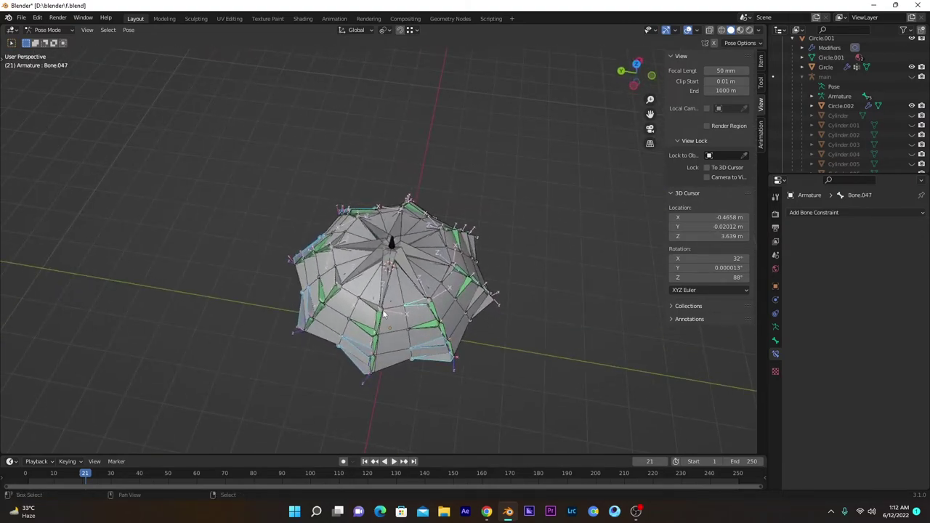
pyautogui.click(360, 298)
pyautogui.moveTo(359, 298); pyautogui.dragTo(396, 305, button='middle')
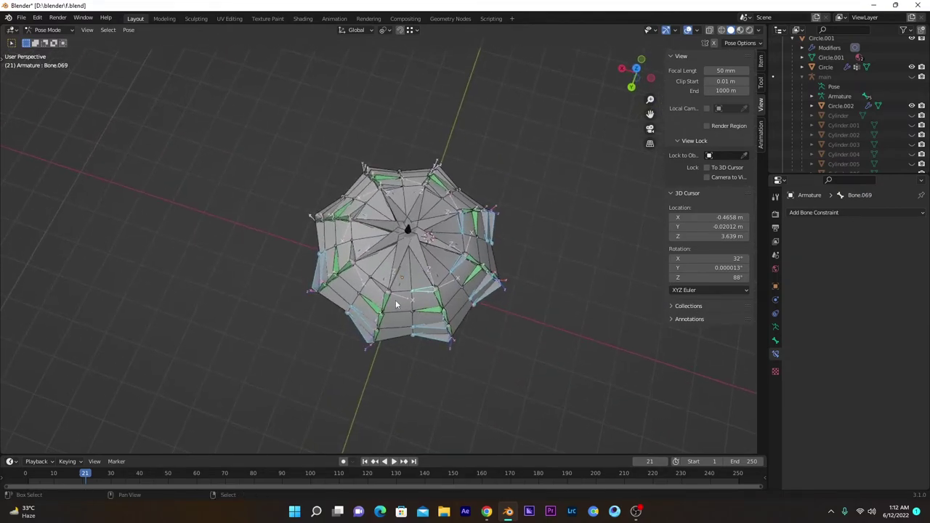
pyautogui.click(349, 248)
pyautogui.moveTo(349, 248); pyautogui.dragTo(349, 265, button='middle')
pyautogui.click(323, 299)
pyautogui.moveTo(323, 299); pyautogui.dragTo(347, 283, button='middle')
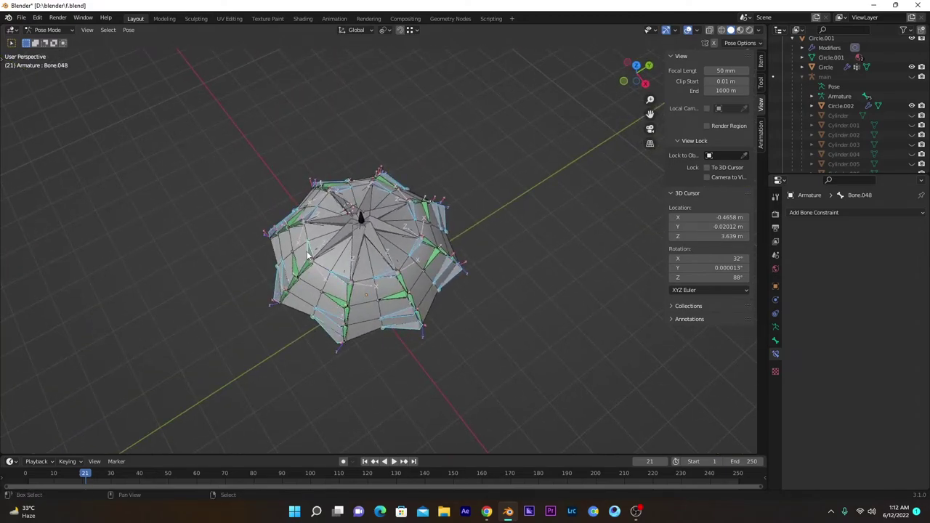
# Make Bone.046 the active bone and copy its Transformation constraint to all the selected side bones
pyautogui.moveTo(308, 254); pyautogui.dragTo(368, 298, button='middle')
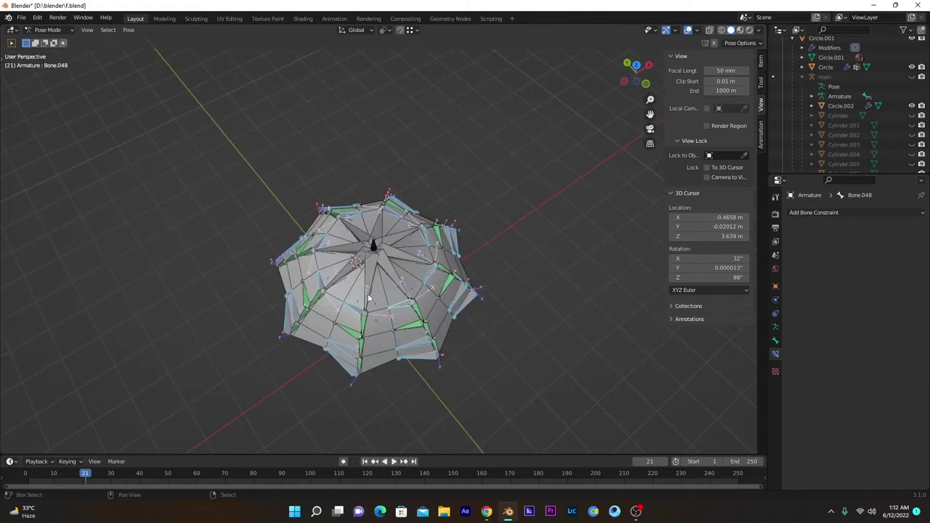
pyautogui.click(347, 334)
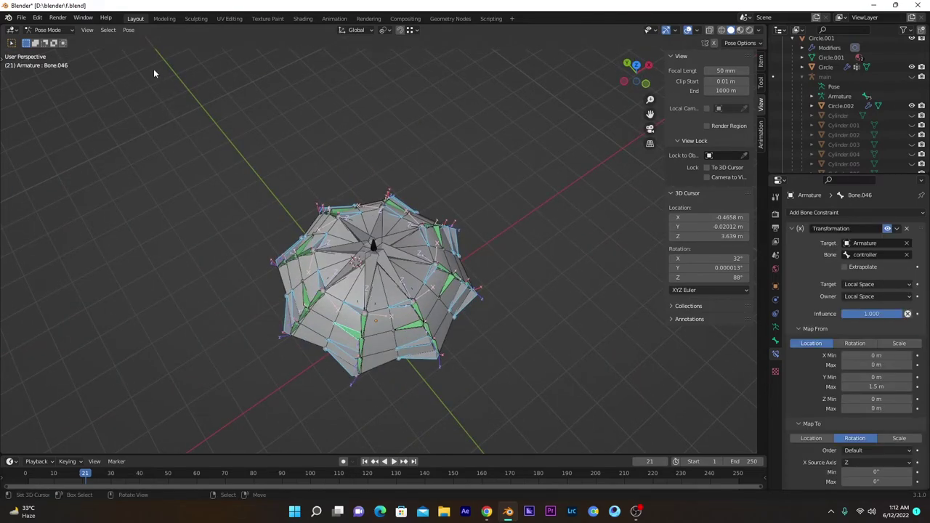
pyautogui.click(128, 30)
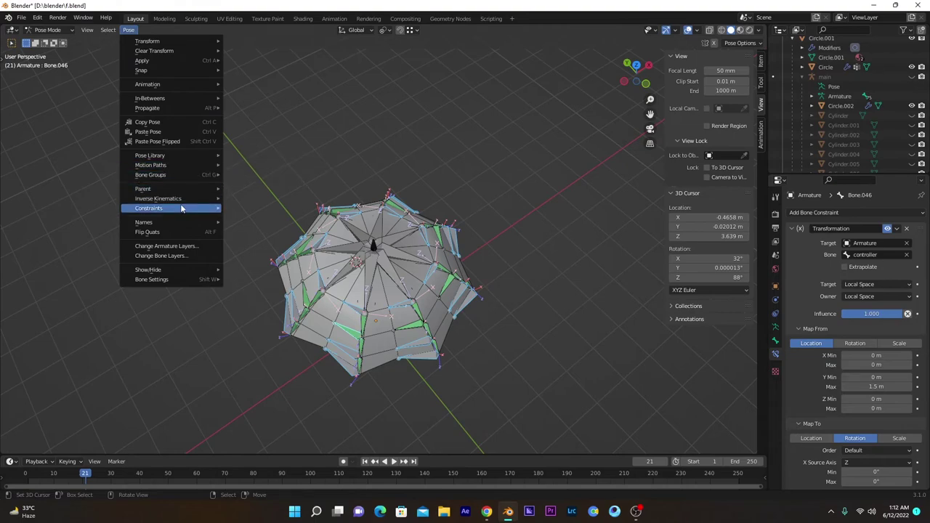
pyautogui.moveTo(184, 208)
pyautogui.click(254, 219)
pyautogui.scroll(-2, 415, 316)
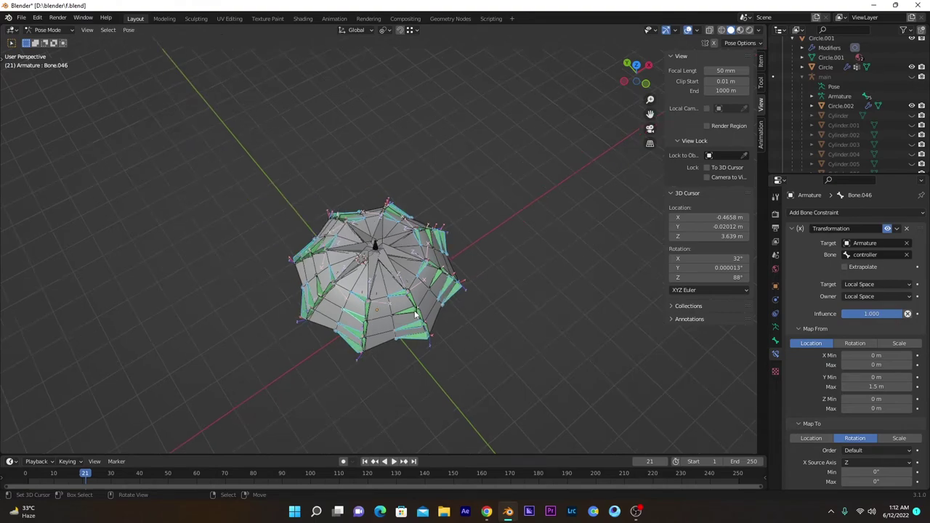
# Move the controller bone about 2 m down to close the rig, and save the file
pyautogui.moveTo(415, 315); pyautogui.dragTo(357, 193, button='middle')
pyautogui.click(372, 314)
pyautogui.press('g')
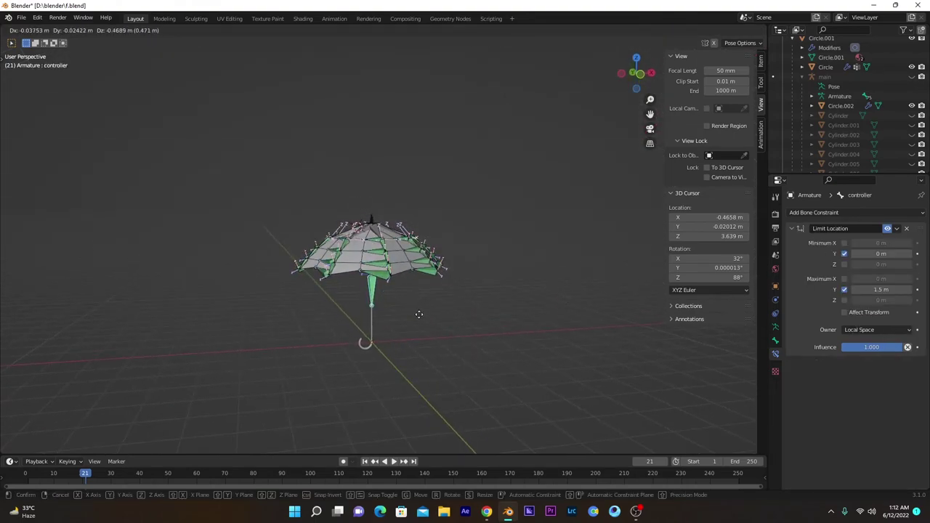
pyautogui.click(429, 361)
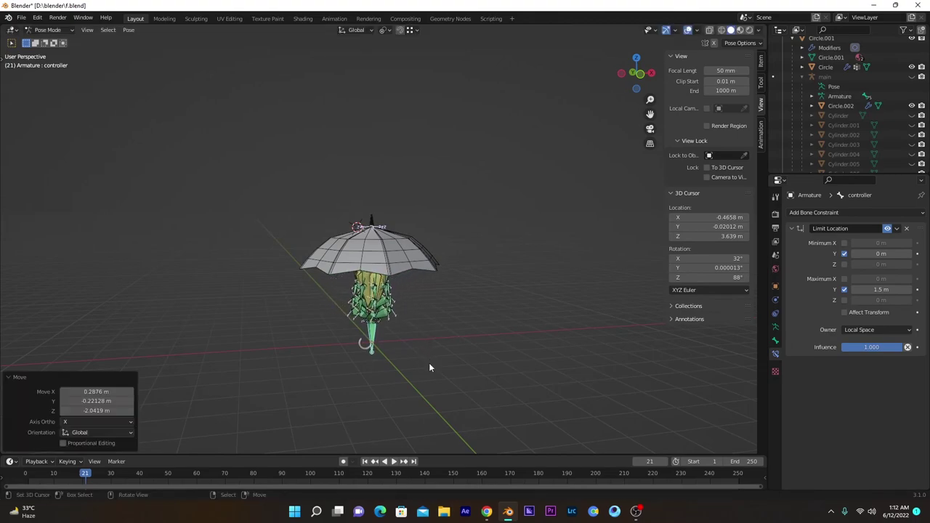
pyautogui.moveTo(429, 363); pyautogui.dragTo(396, 306, button='middle')
pyautogui.hotkey('ctrl', 's')
# Move the controller bone about 2.9 m back up to reopen the umbrella rig
pyautogui.scroll(5, 395, 301)
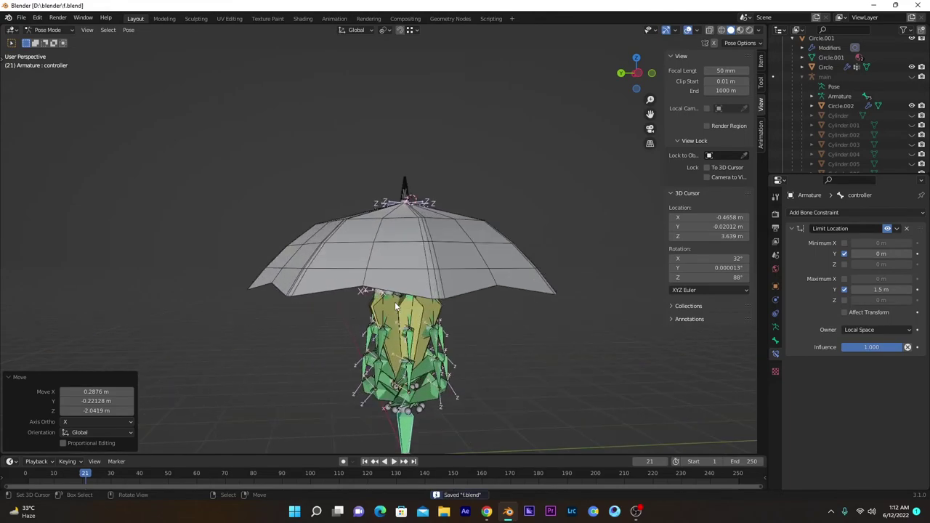
pyautogui.scroll(-2, 365, 422)
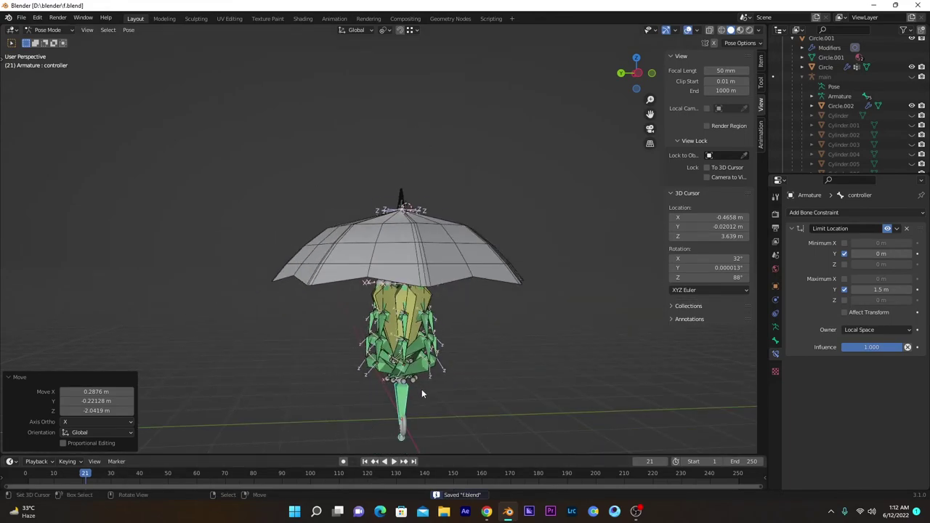
pyautogui.press('g')
pyautogui.click(409, 206)
pyautogui.moveTo(424, 260); pyautogui.dragTo(451, 313, button='middle')
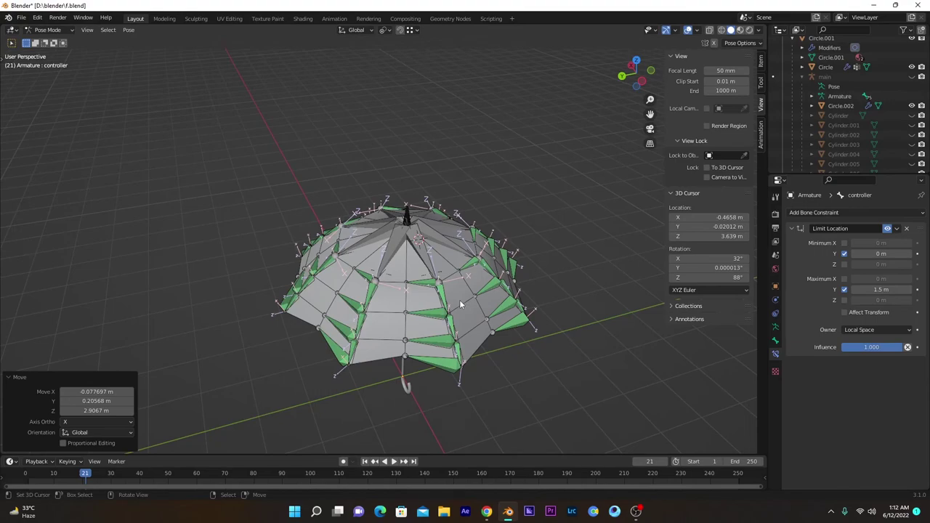
# Hide the Circle canopy object and test closing the bare rig by moving the controller bone down, cancelling the move
pyautogui.click(912, 67)
pyautogui.moveTo(567, 272); pyautogui.dragTo(432, 345, button='middle')
pyautogui.press('g')
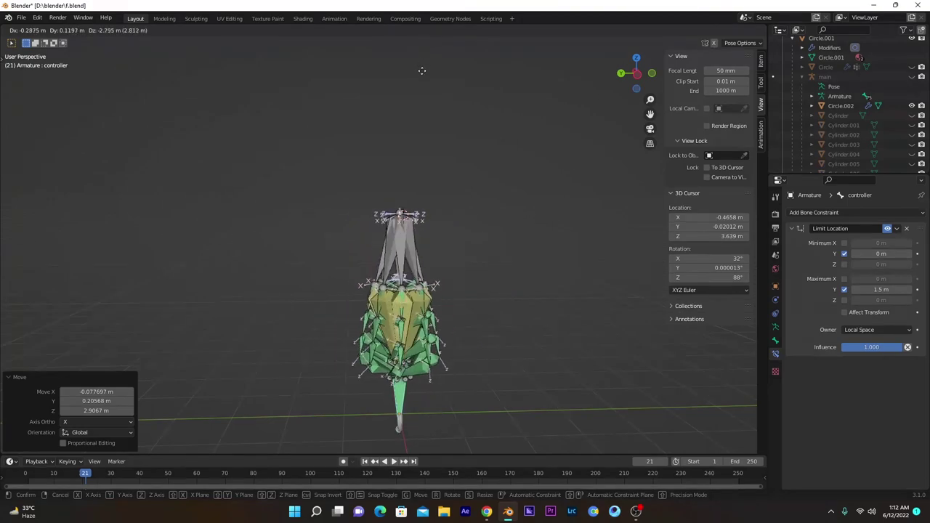
pyautogui.press('Escape')
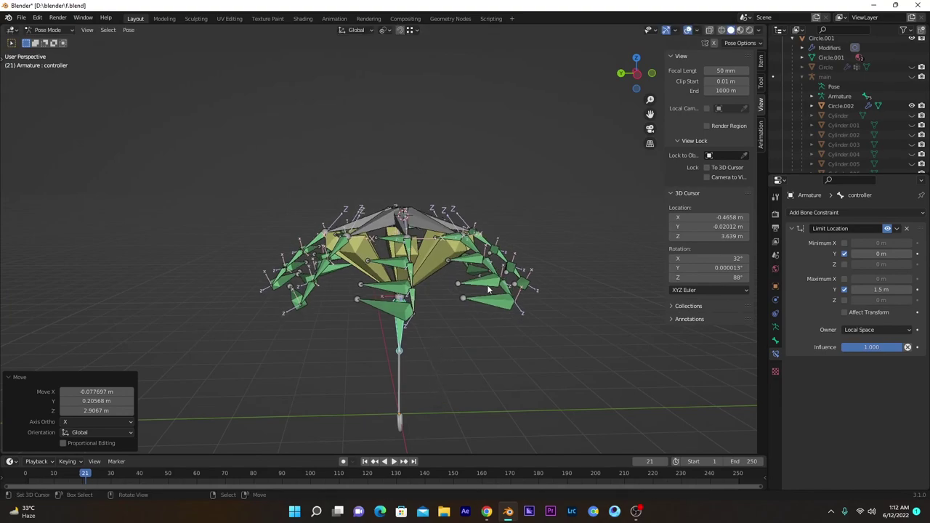
pyautogui.click(636, 511)
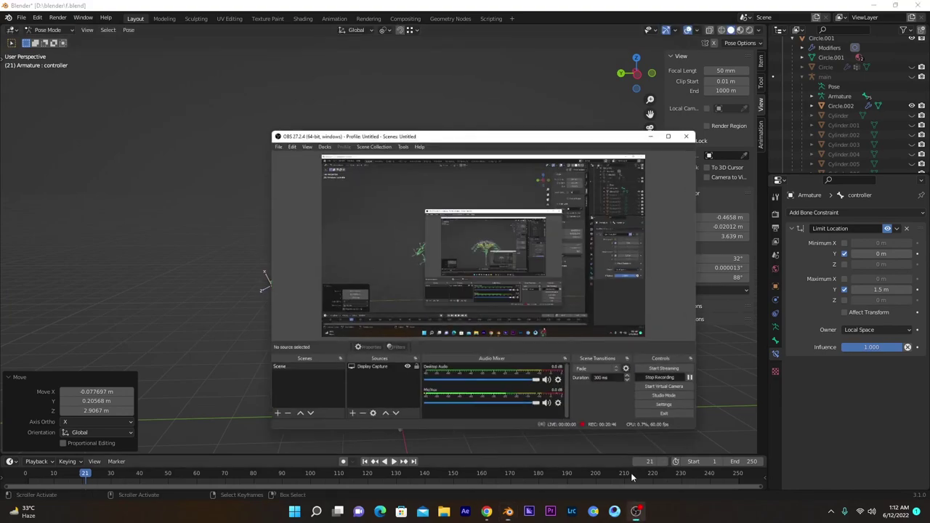